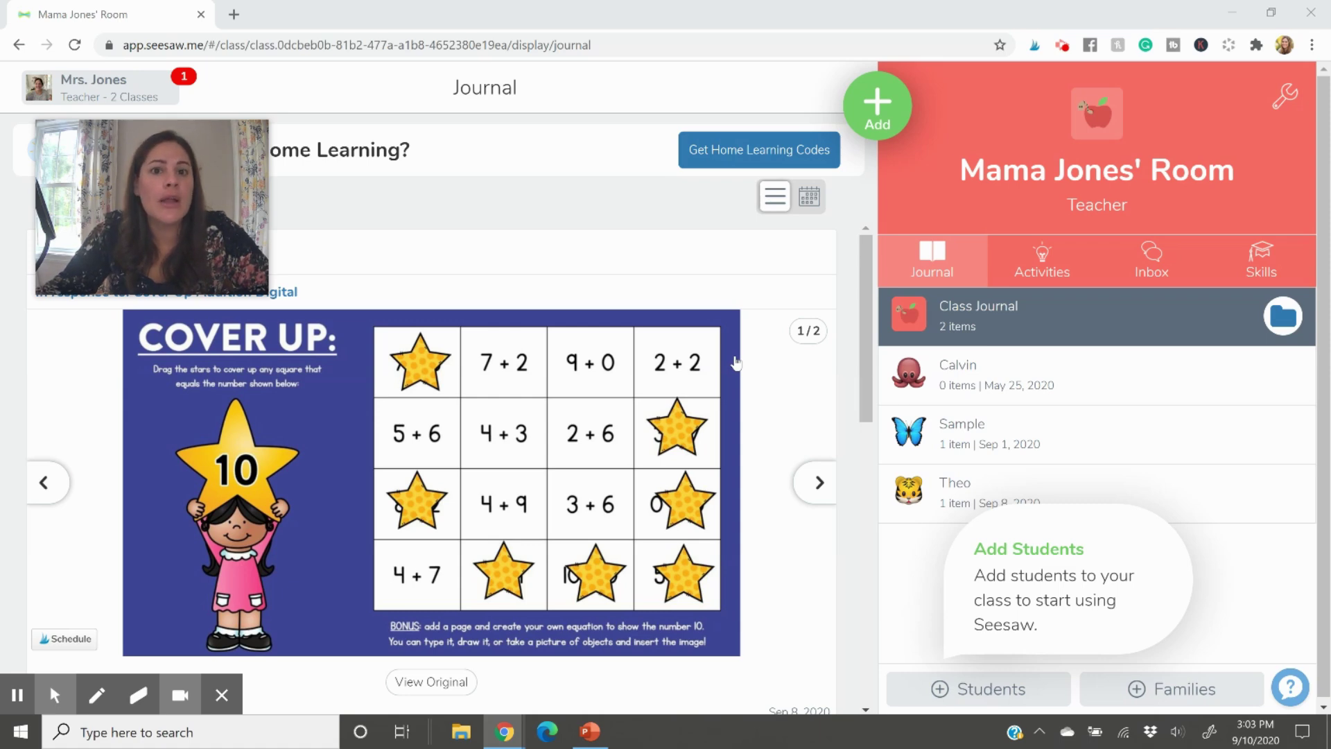
Step: View the class skills progress grid, then return to the class journal
scroll(698, 390, down, 2)
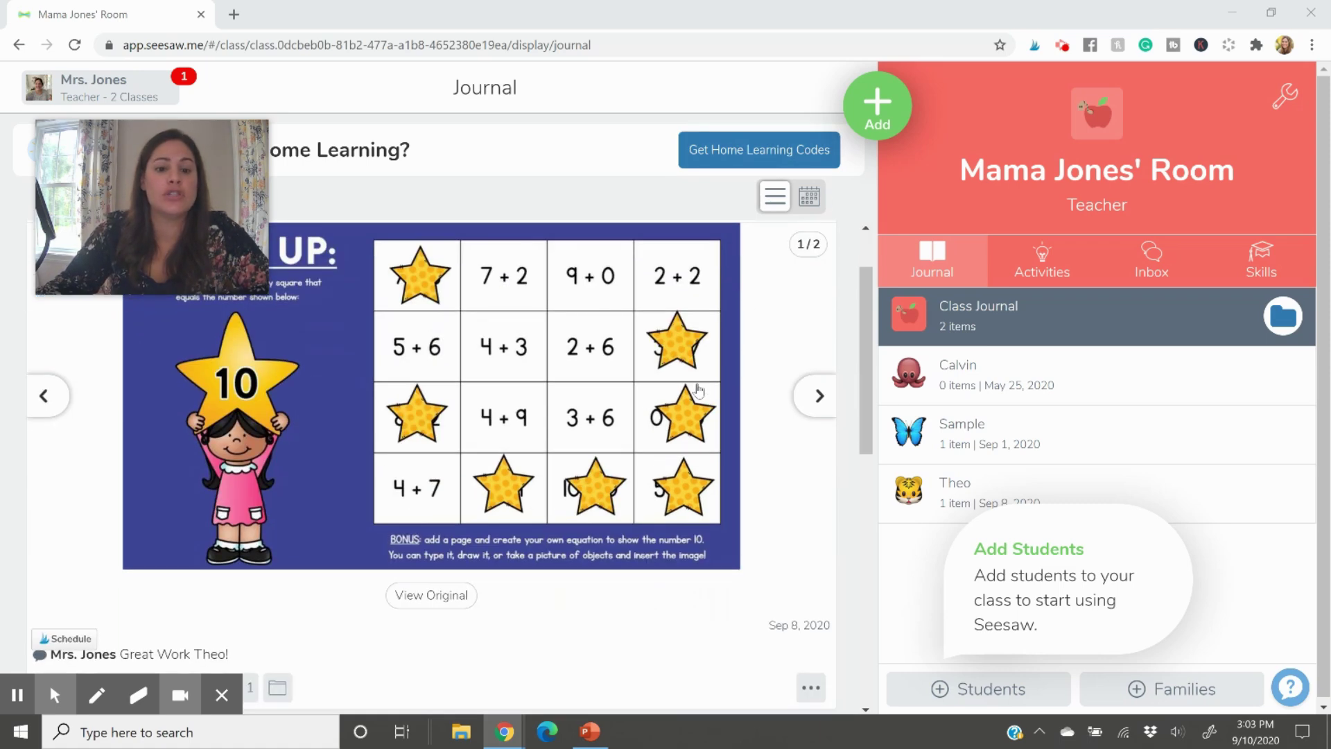
scroll(701, 387, up, 2)
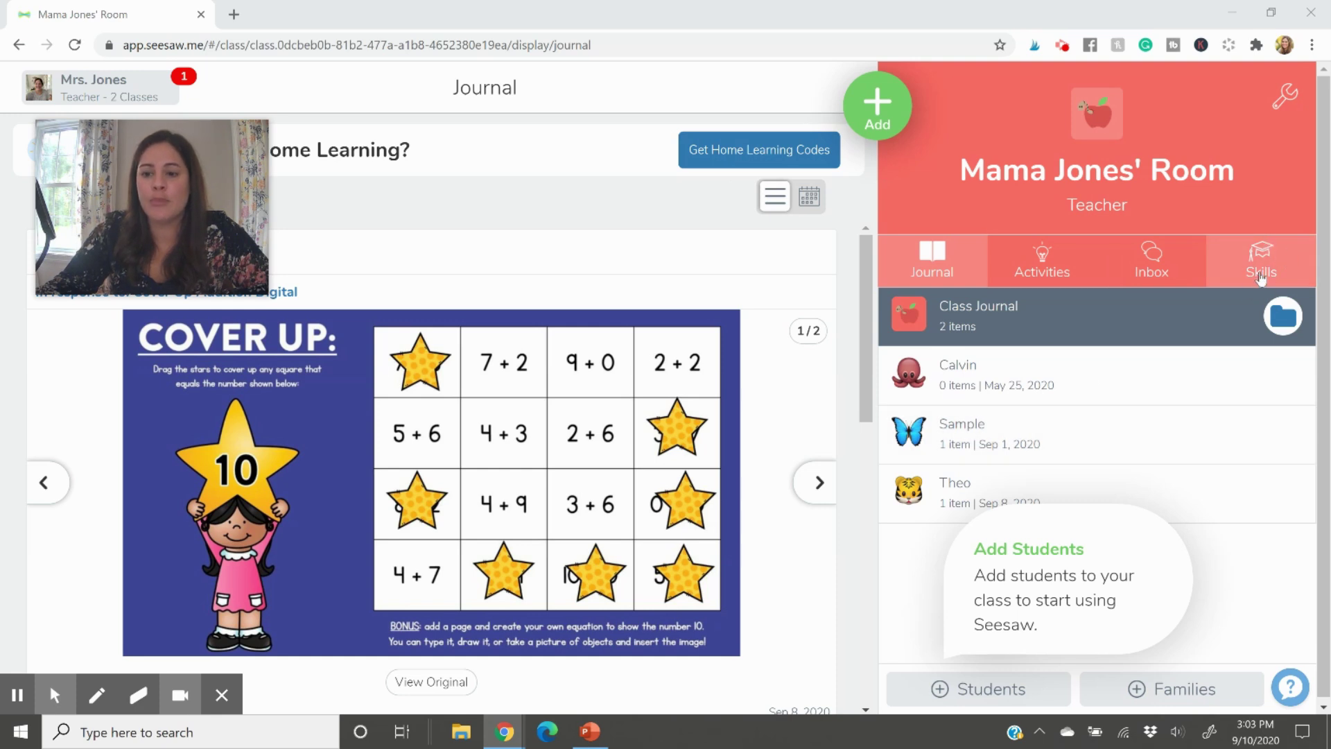
click(1261, 277)
drag(235, 215, 854, 173)
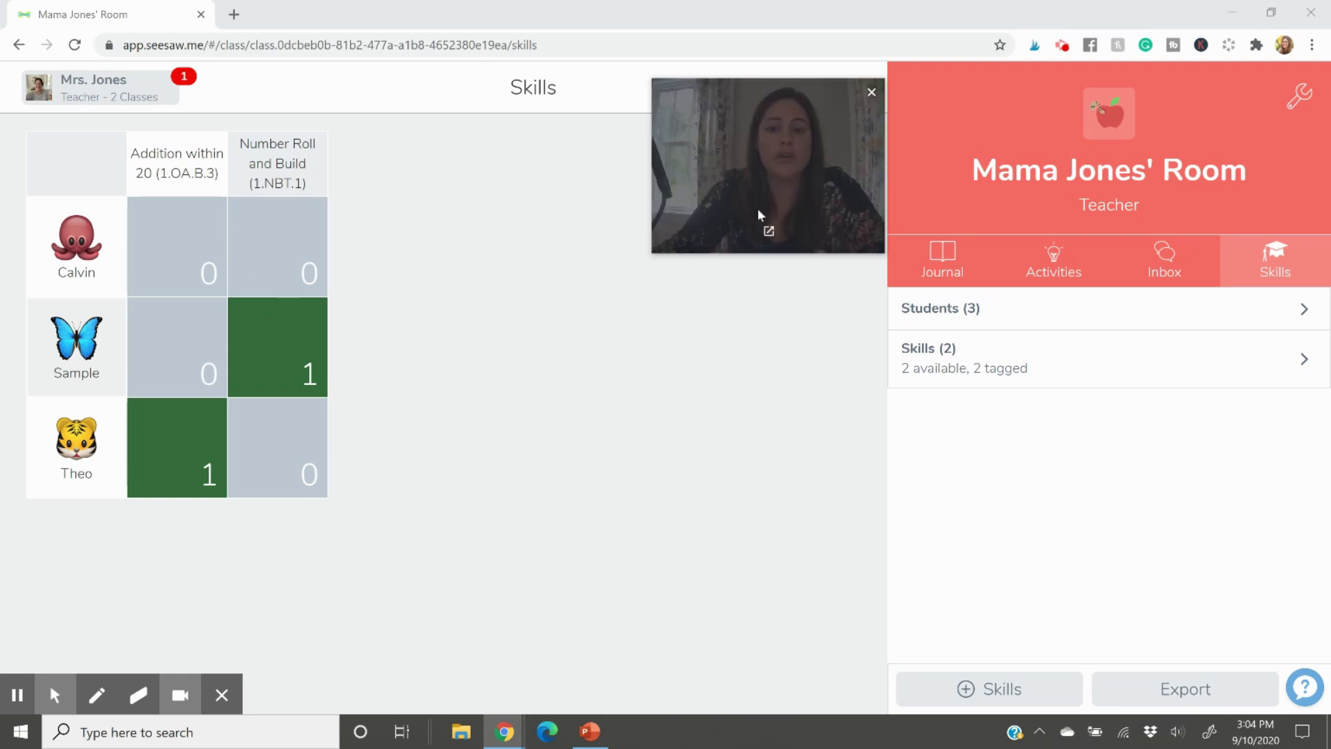
drag(760, 217, 736, 624)
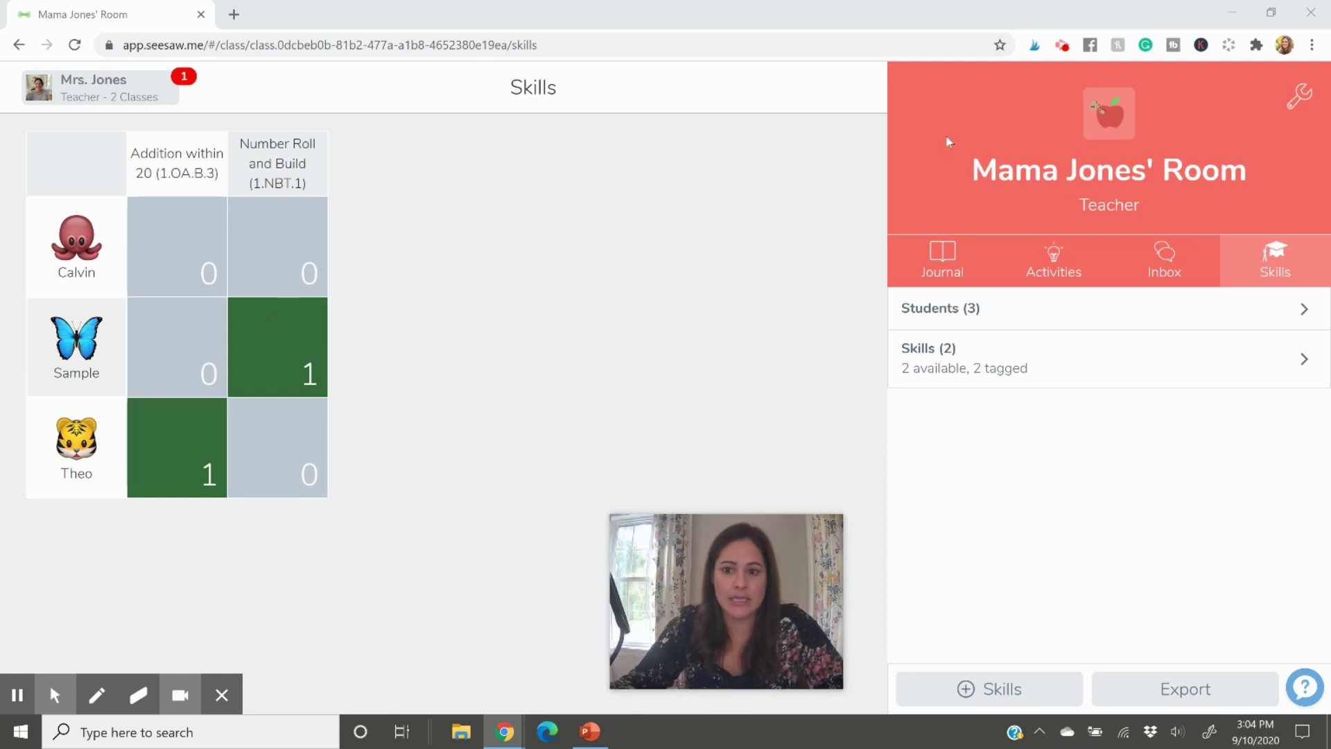
click(943, 258)
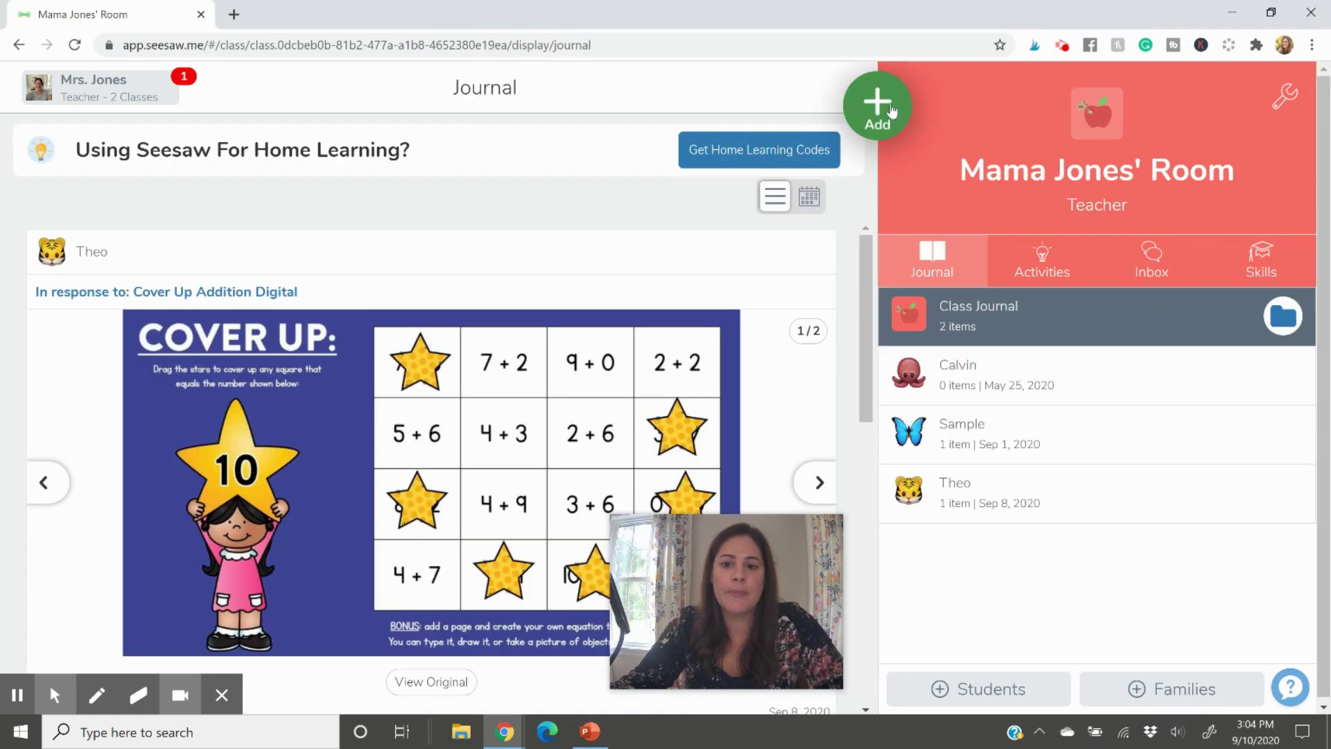
Step: Open the activity library from Add > Assign Activity and view Cover Up Addition Digital's details
click(892, 111)
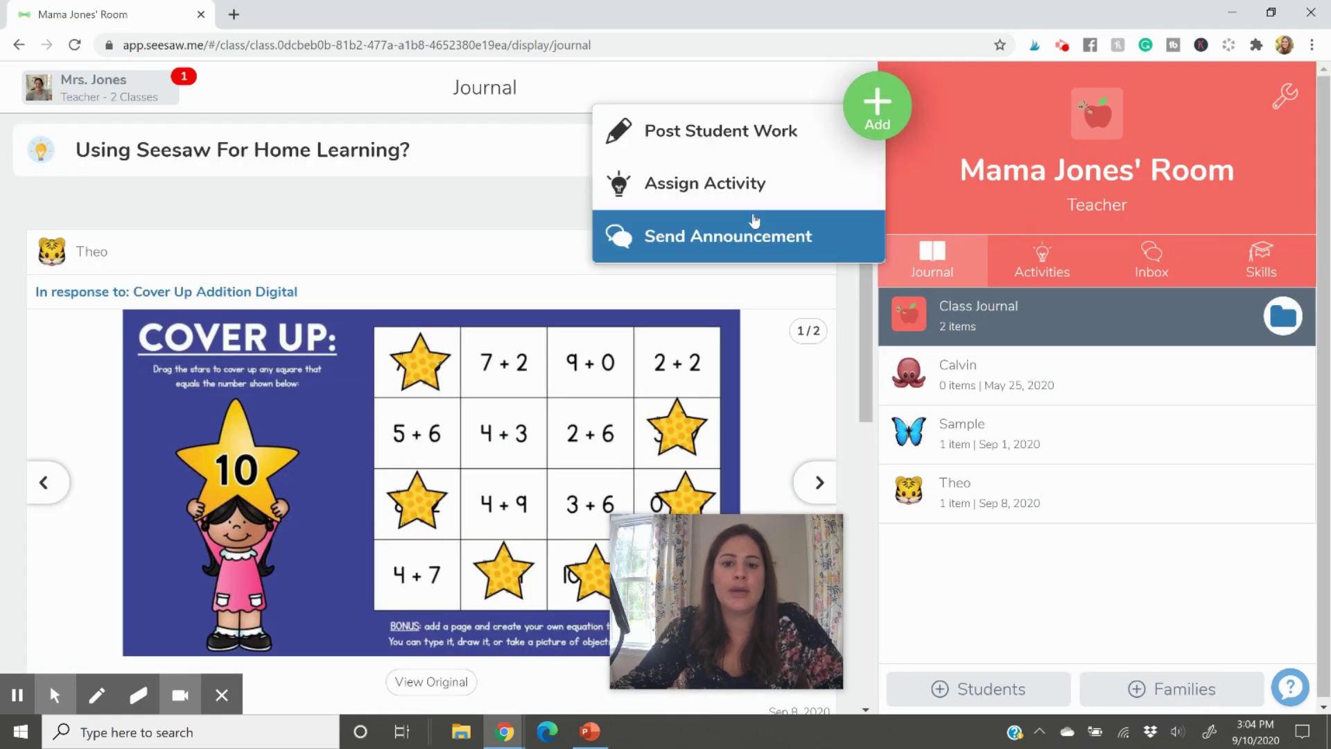
click(750, 185)
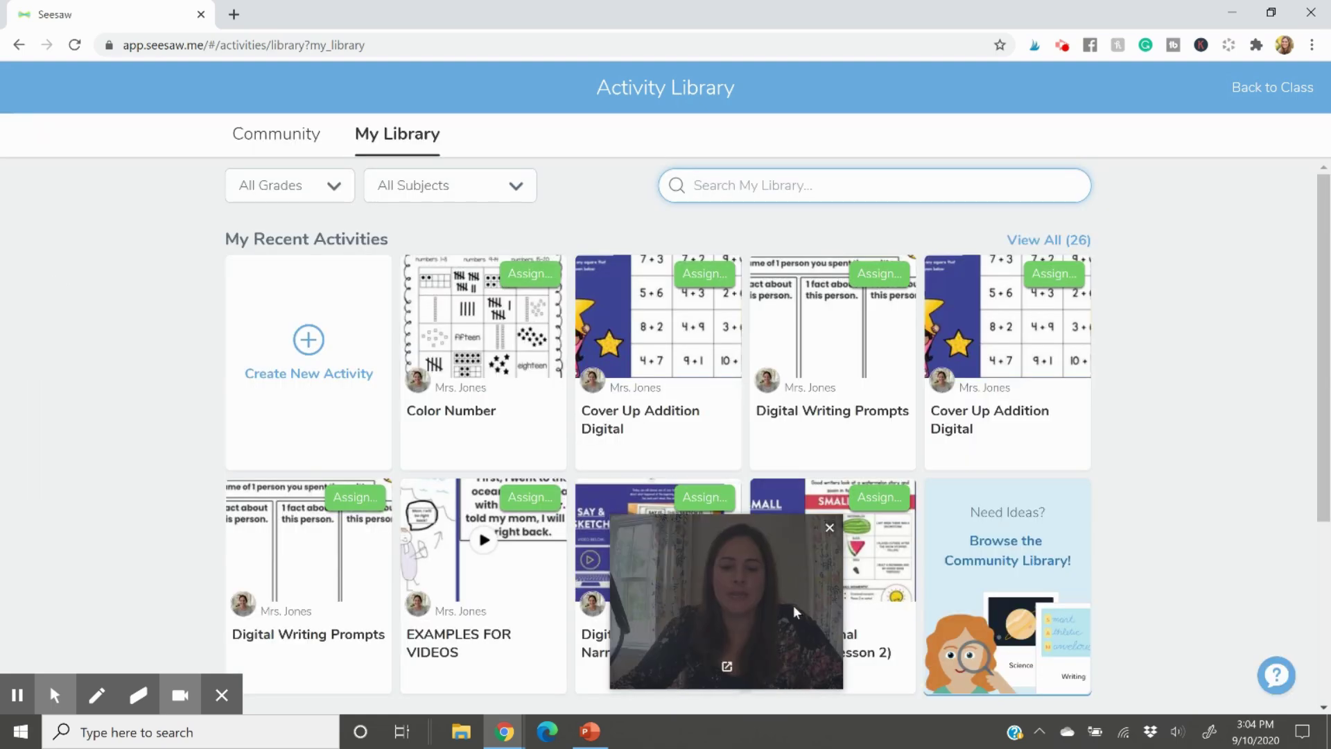
drag(794, 612, 256, 208)
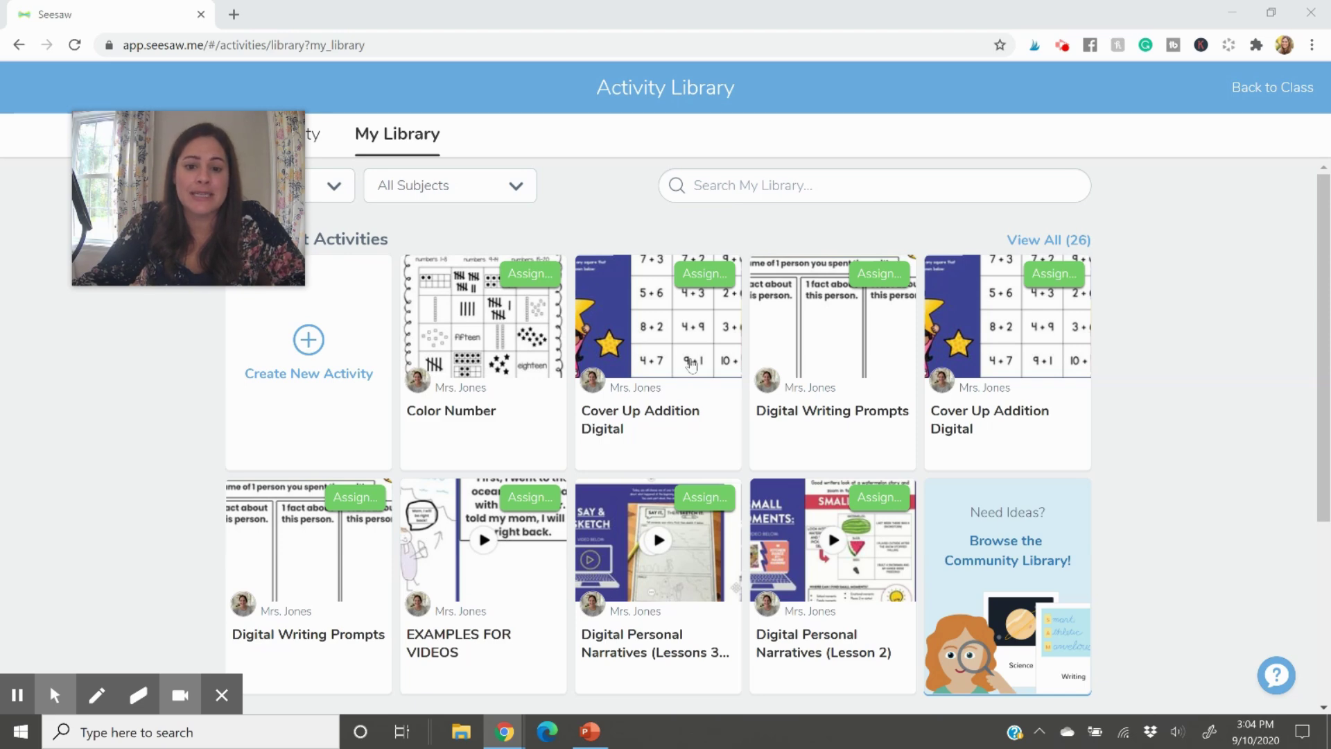
click(691, 365)
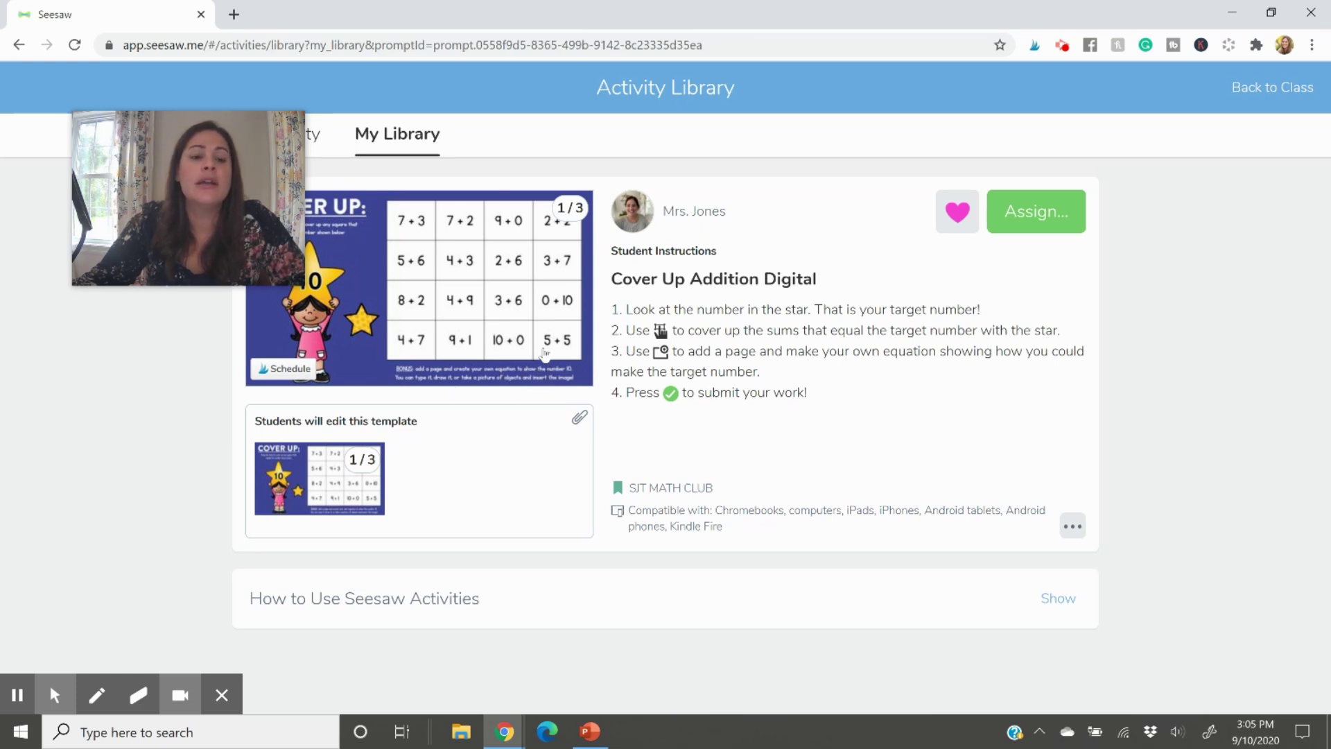
drag(261, 222, 201, 219)
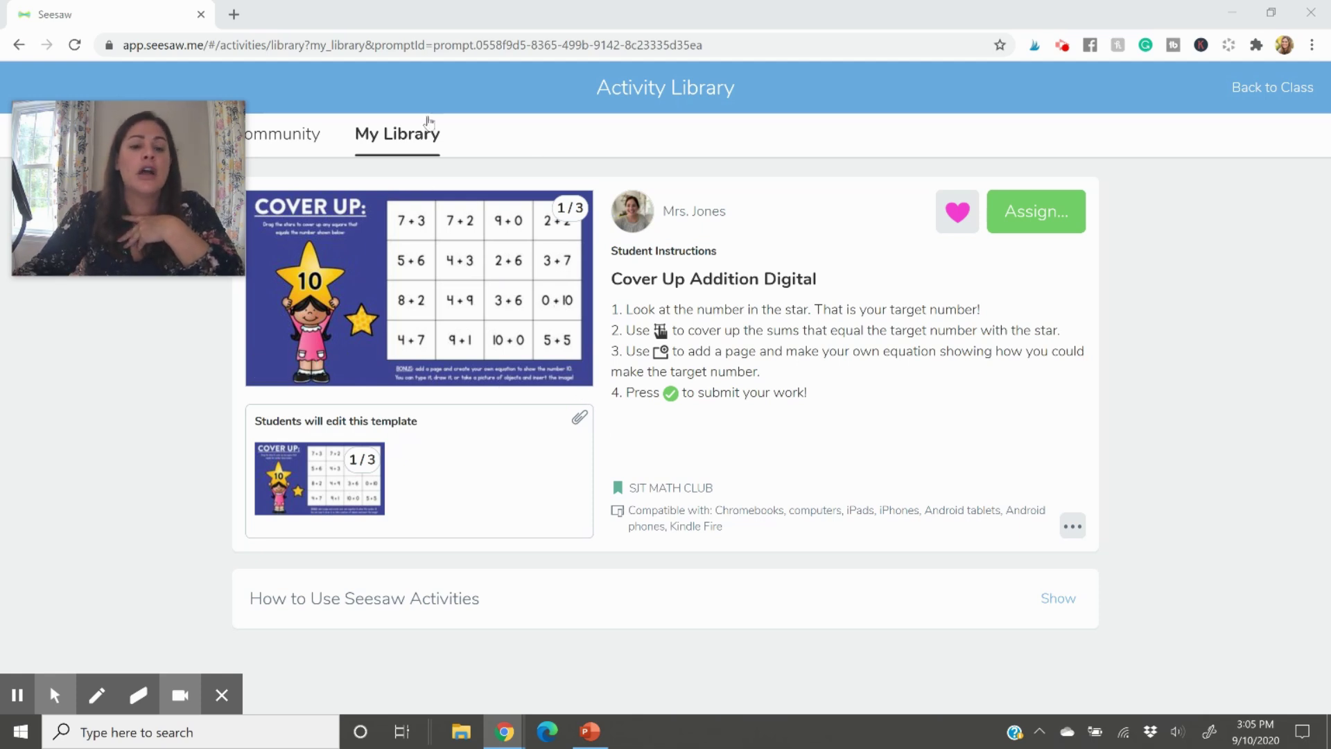
Step: Return to My Library and scroll down to the recent activities and My Collections
click(395, 139)
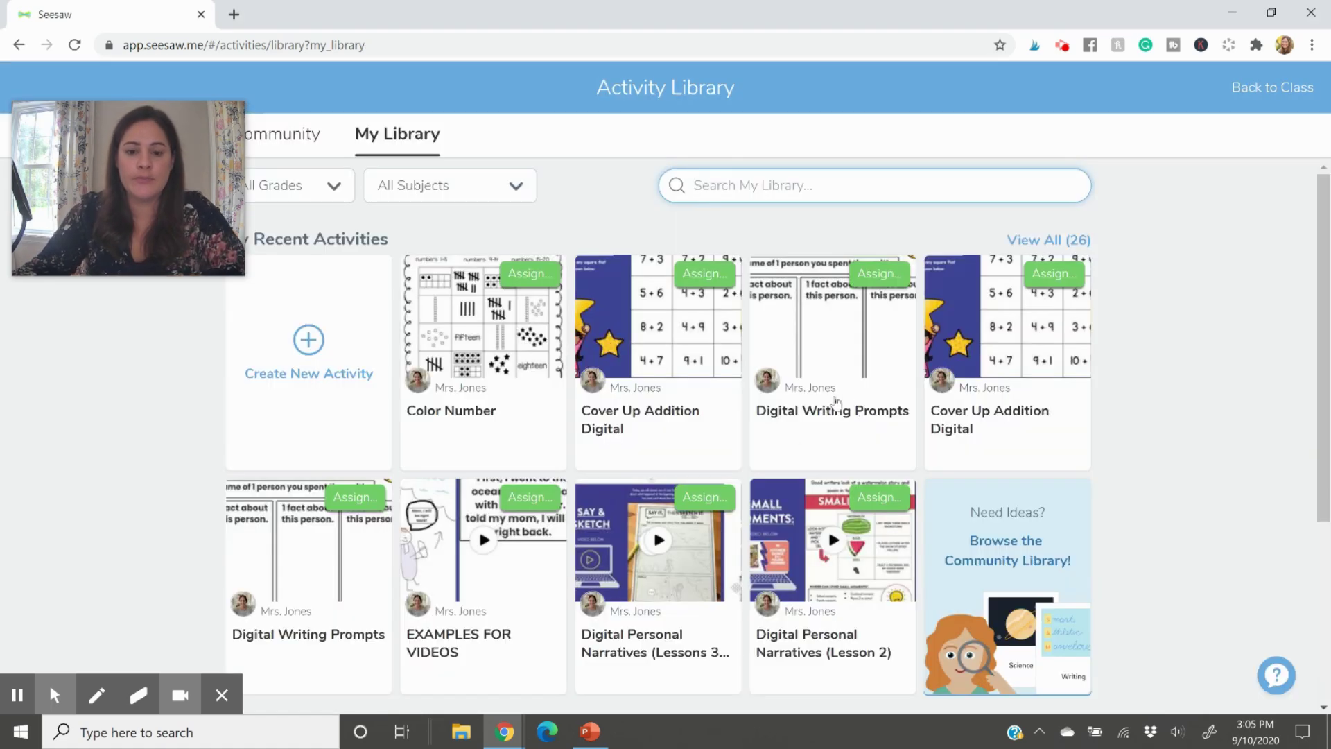
scroll(739, 513, down, 1)
scroll(739, 514, down, 1)
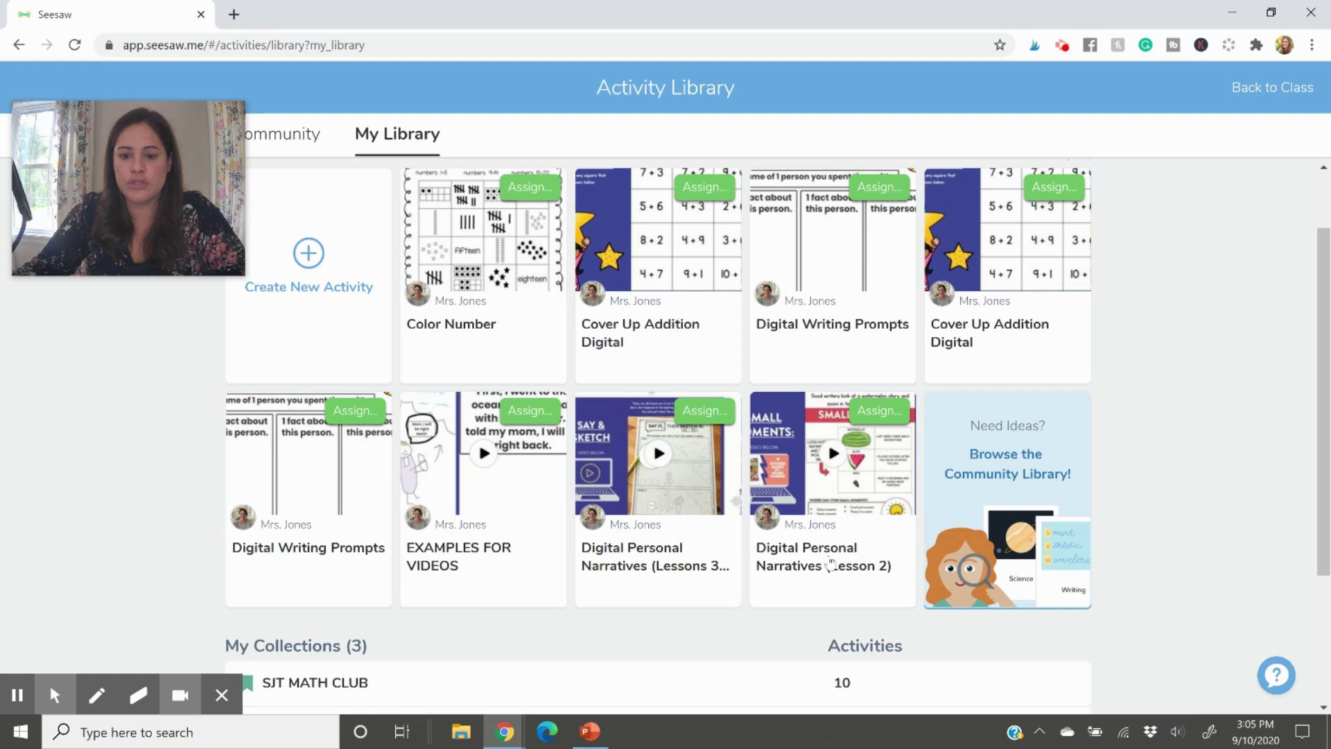
Step: Assign Digital Personal Narratives (Lesson 2) to the three-student class, reviewing folders, then skills
click(830, 563)
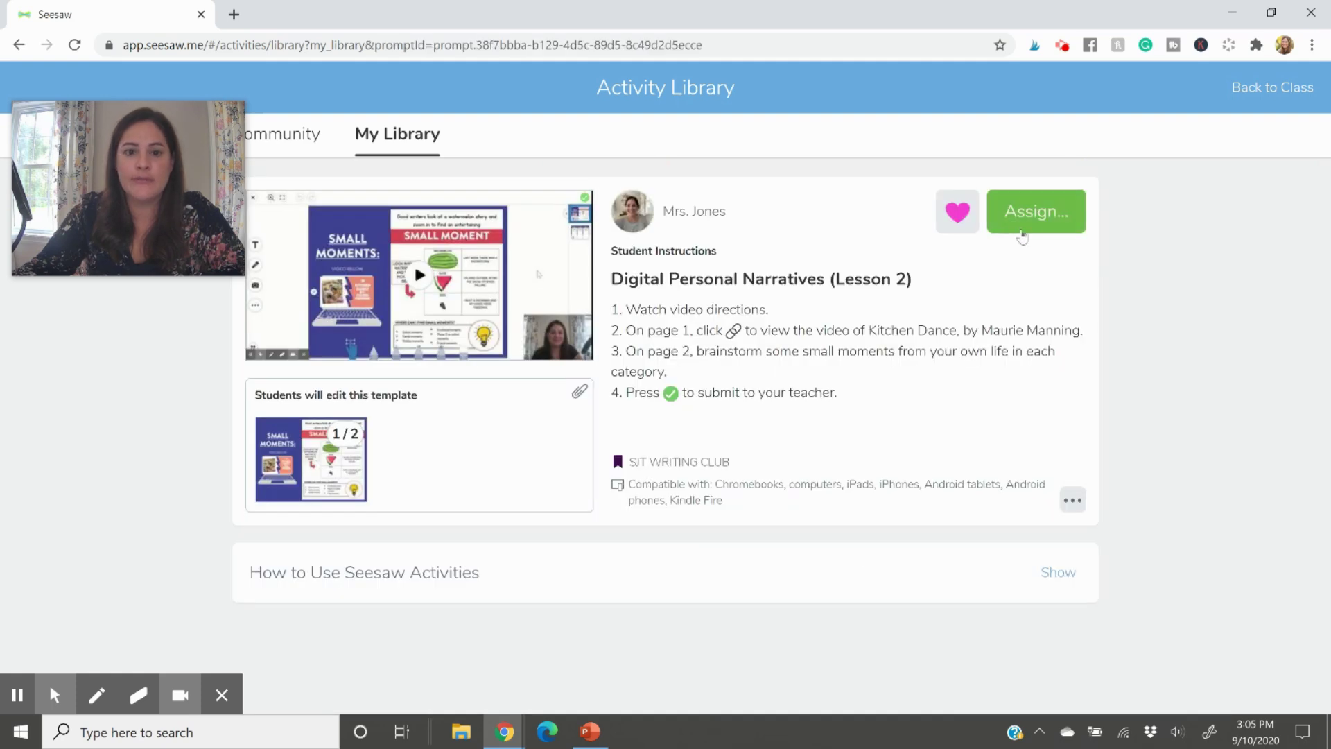
click(1051, 217)
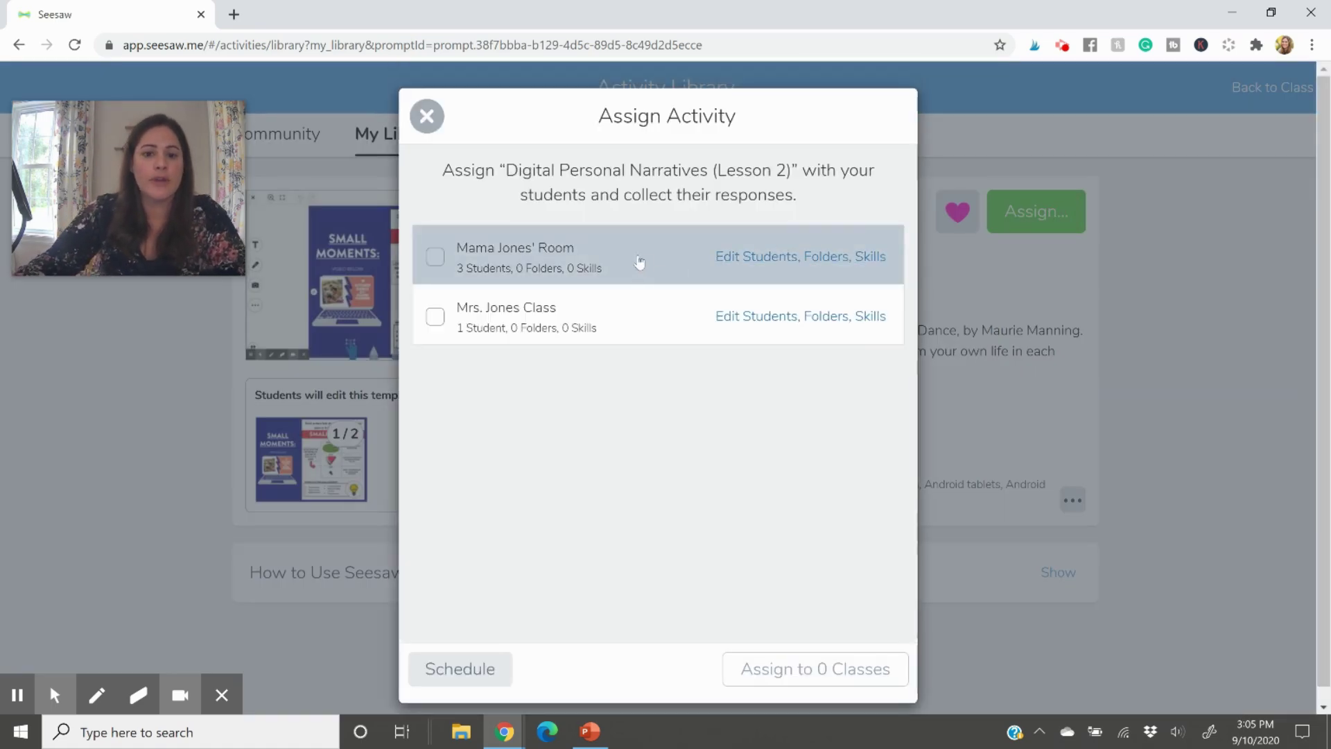
click(449, 256)
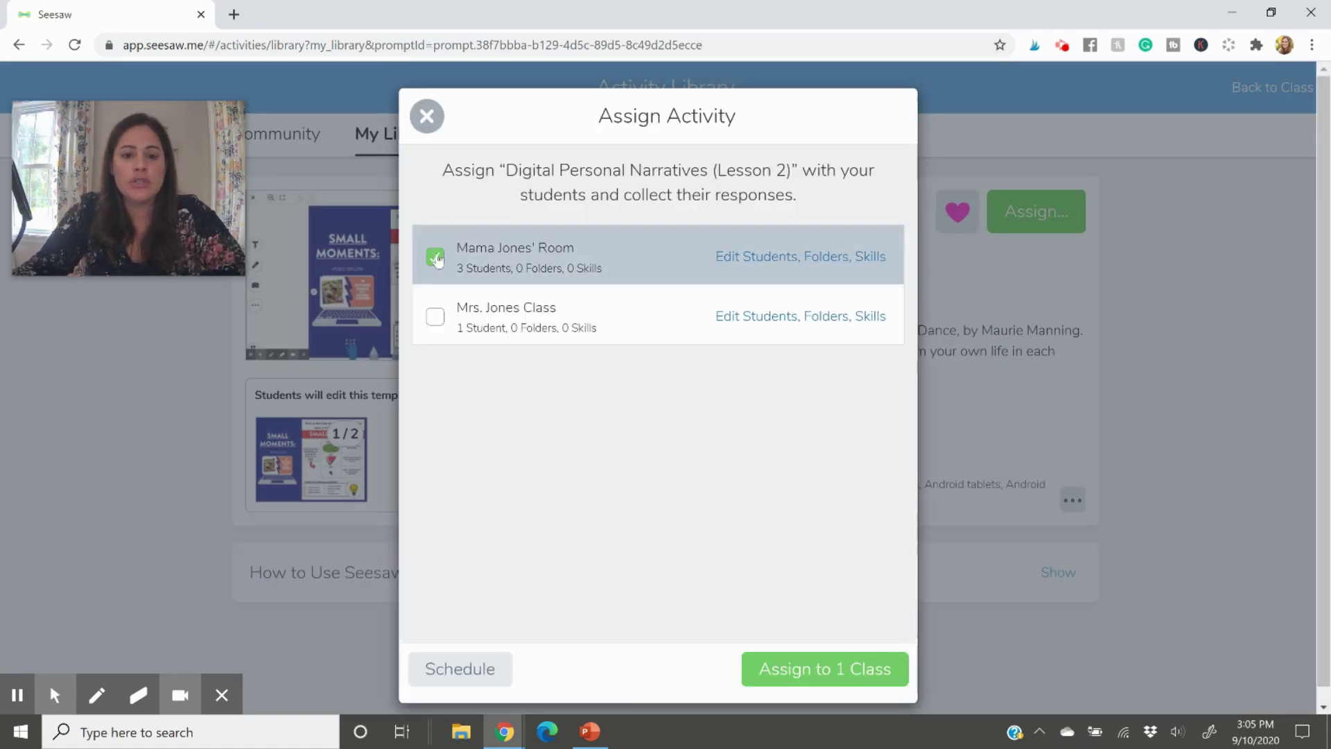
click(786, 258)
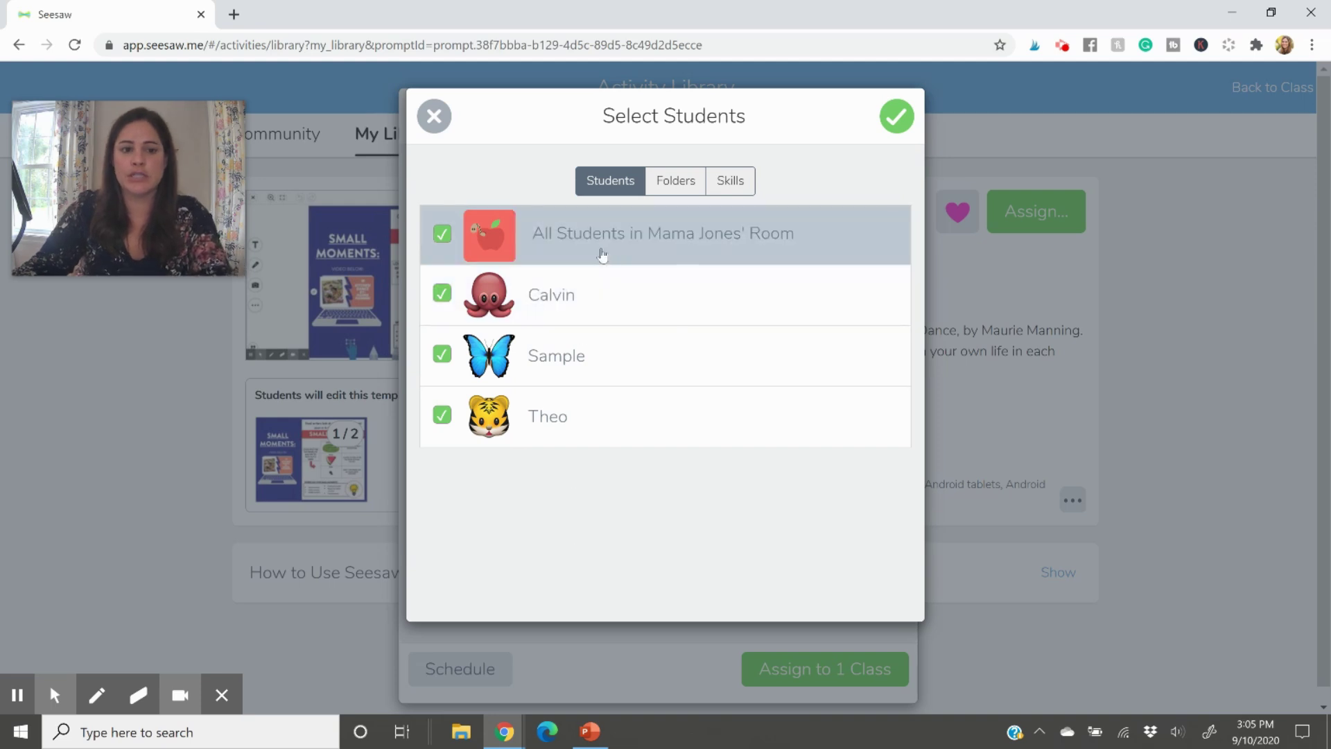
click(699, 181)
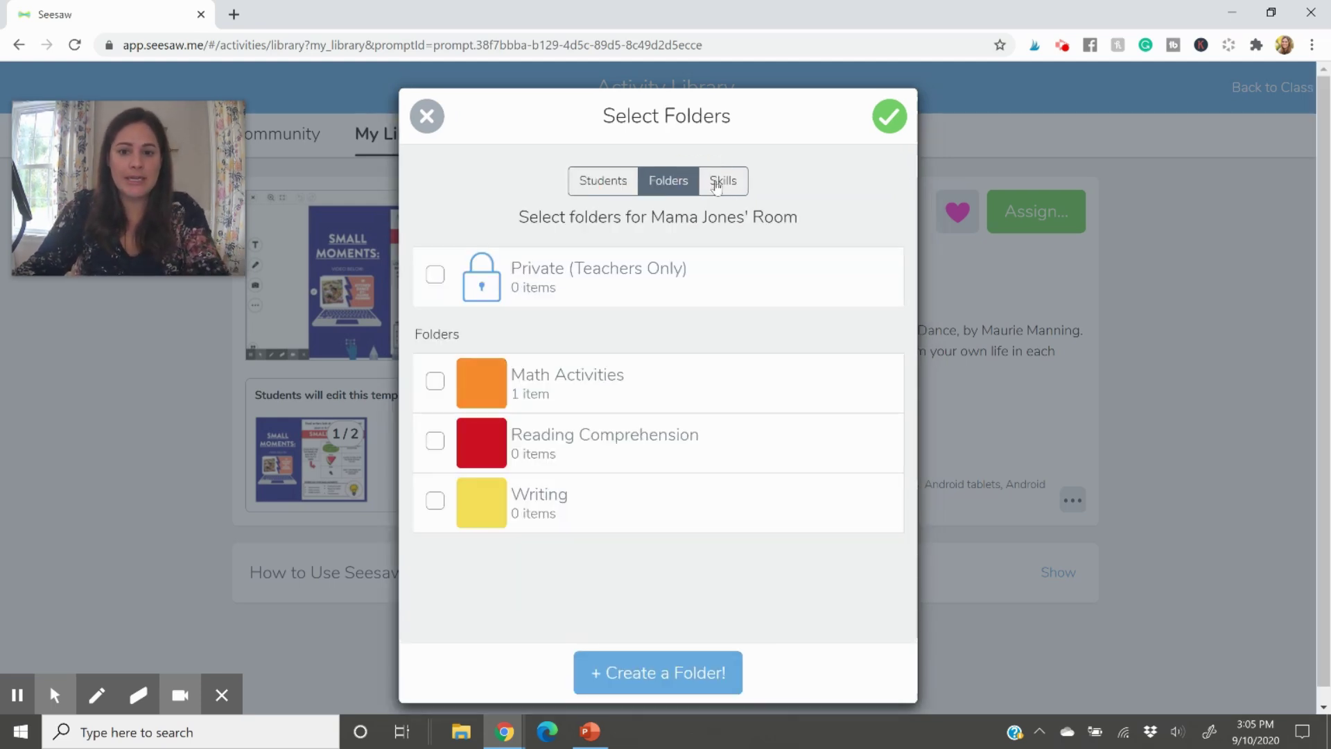
click(717, 186)
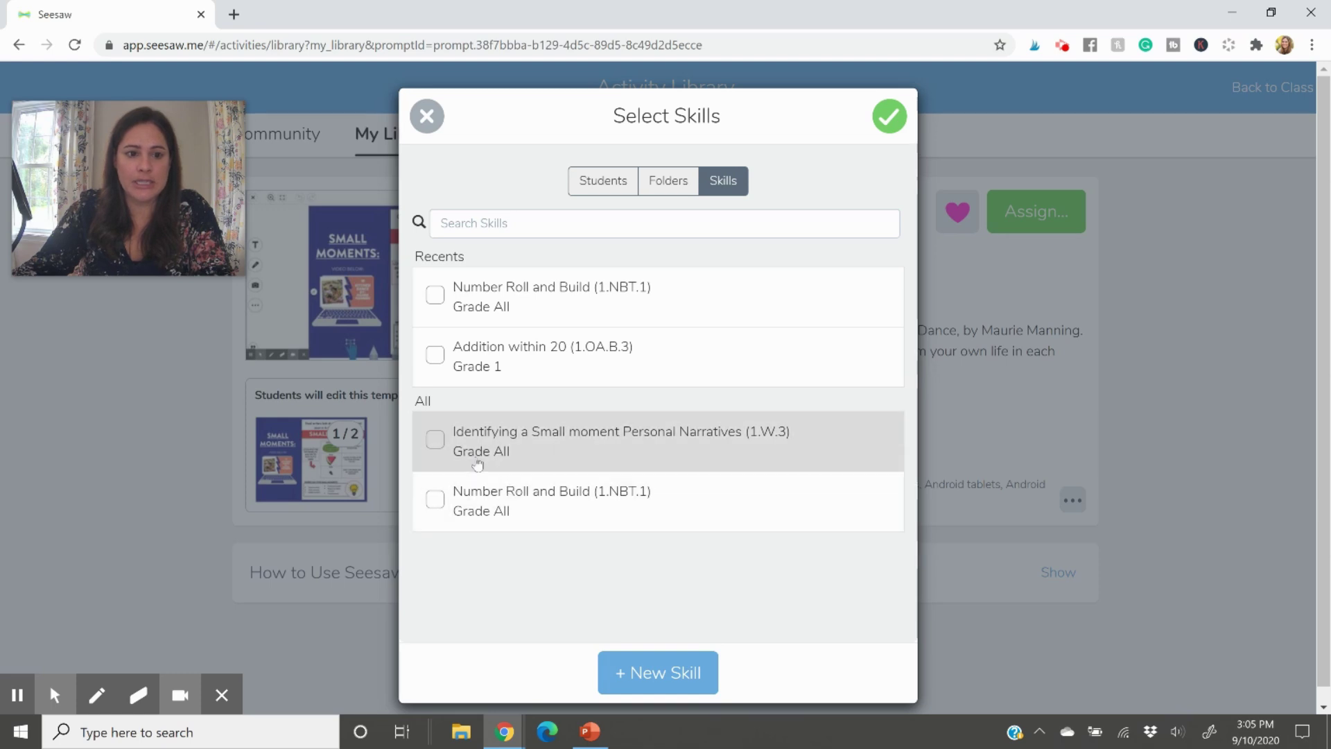
Step: Add the skill Identifying a Small Moment with quick code 1.W.3 for Grade 1
click(658, 672)
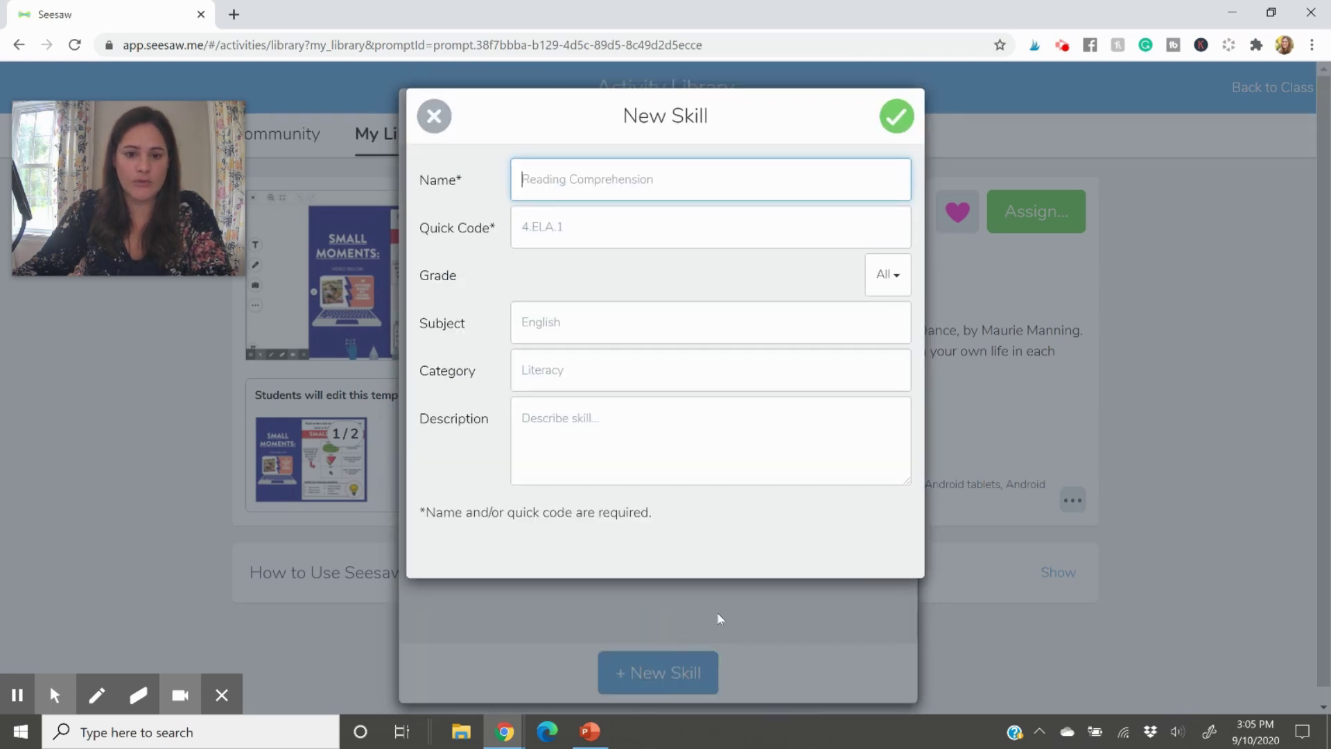
text(Id)
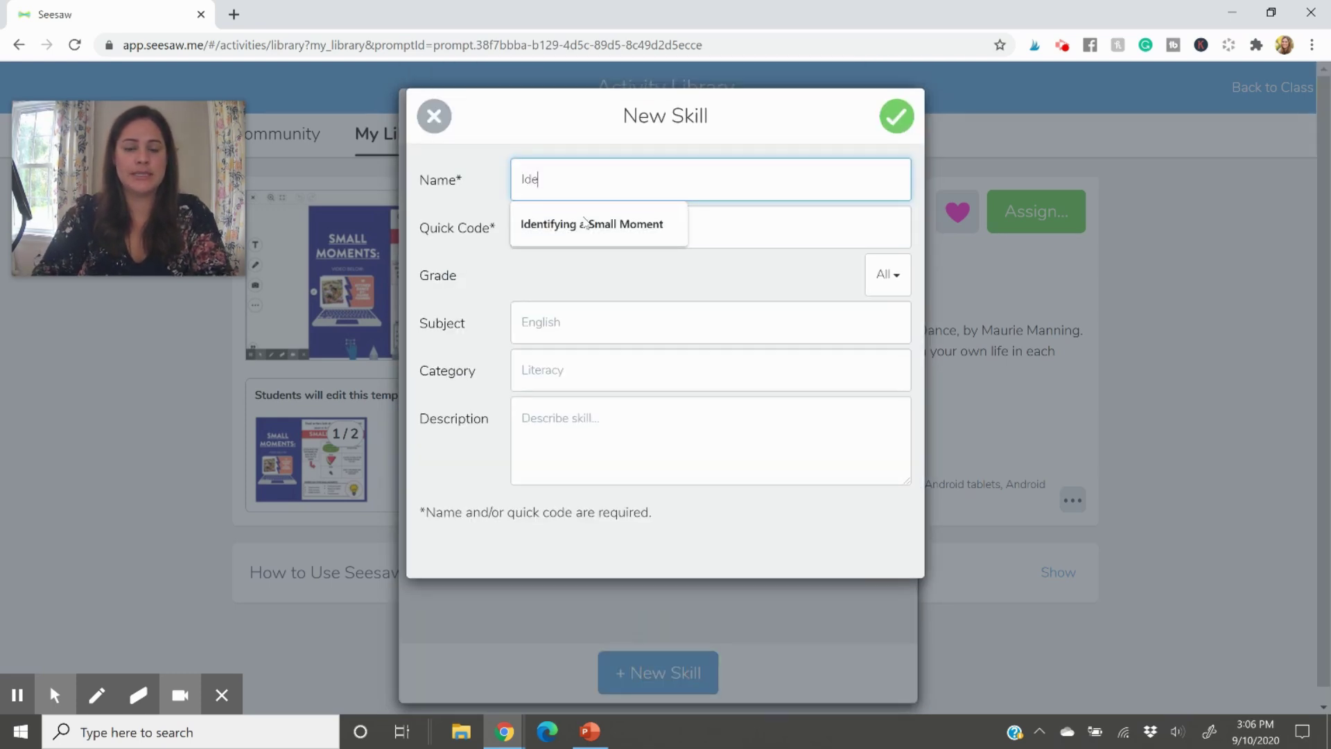
text(e)
click(585, 222)
click(593, 226)
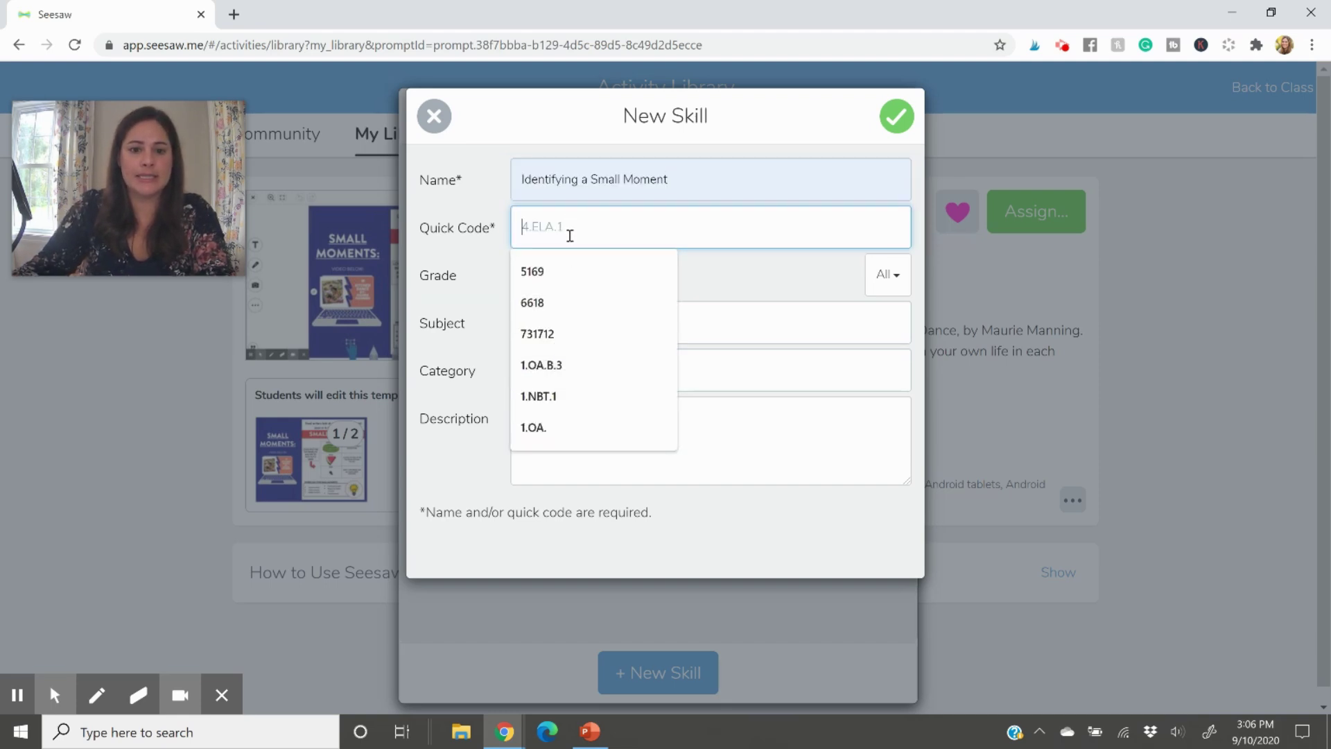
text(1)
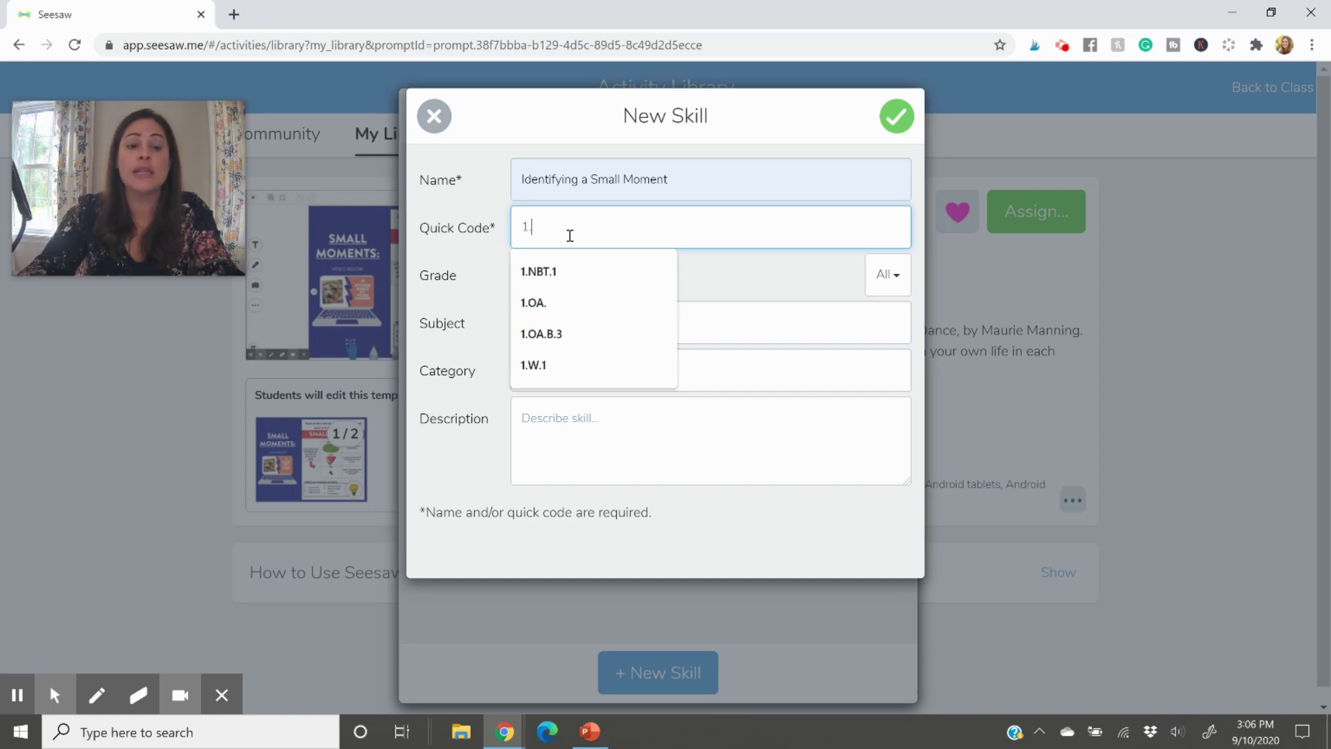
text(.W)
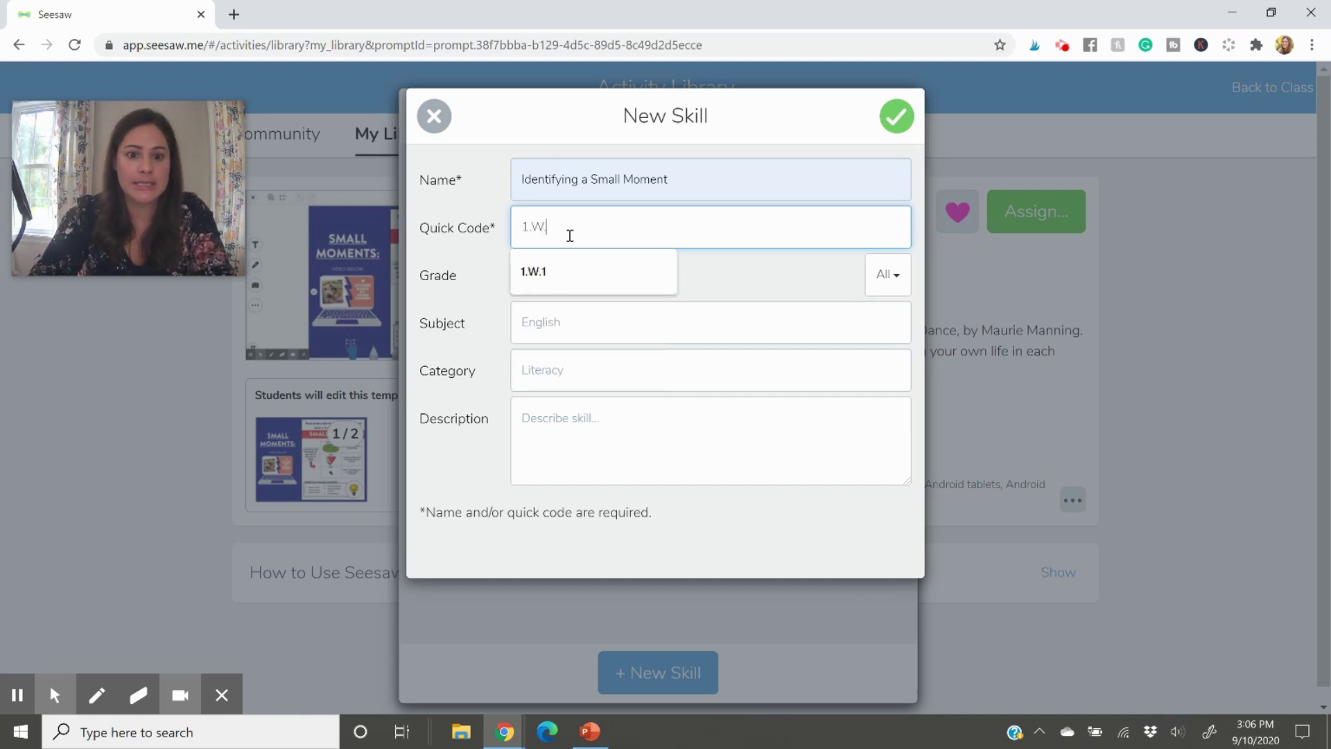
text(.3)
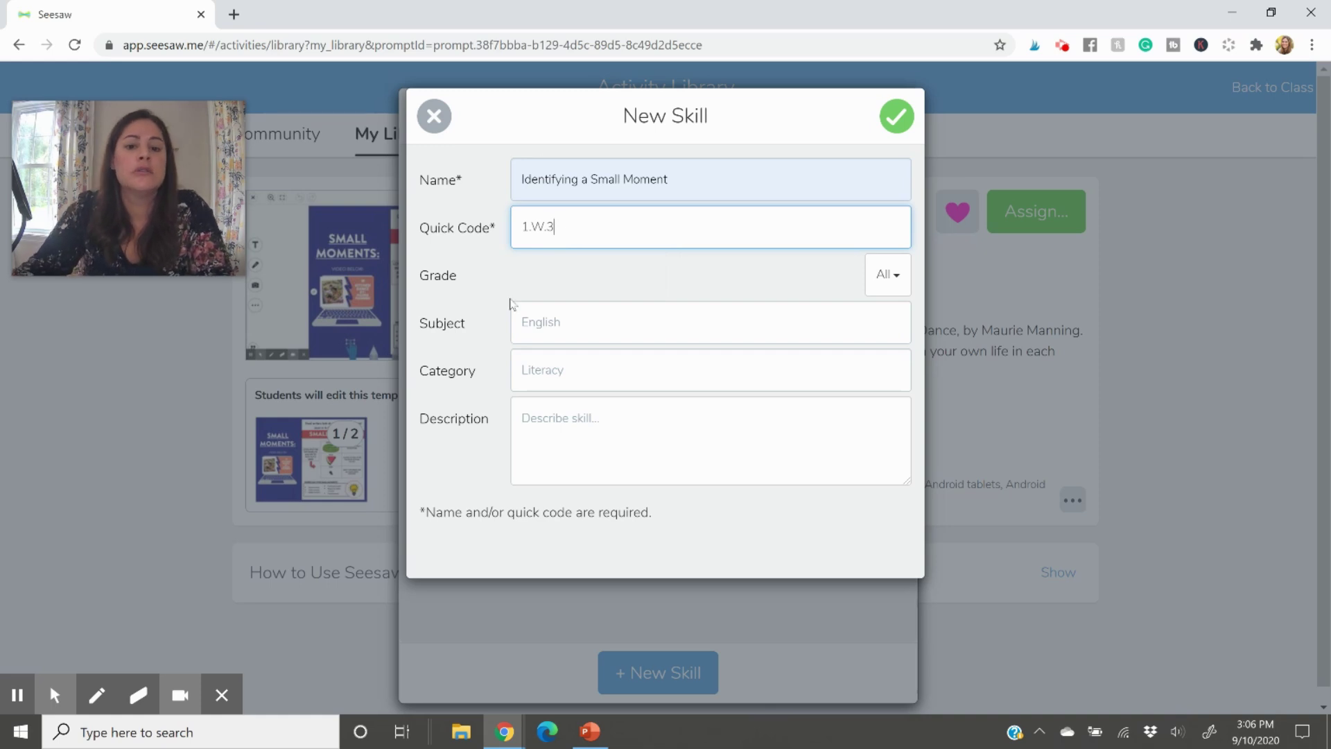
click(884, 284)
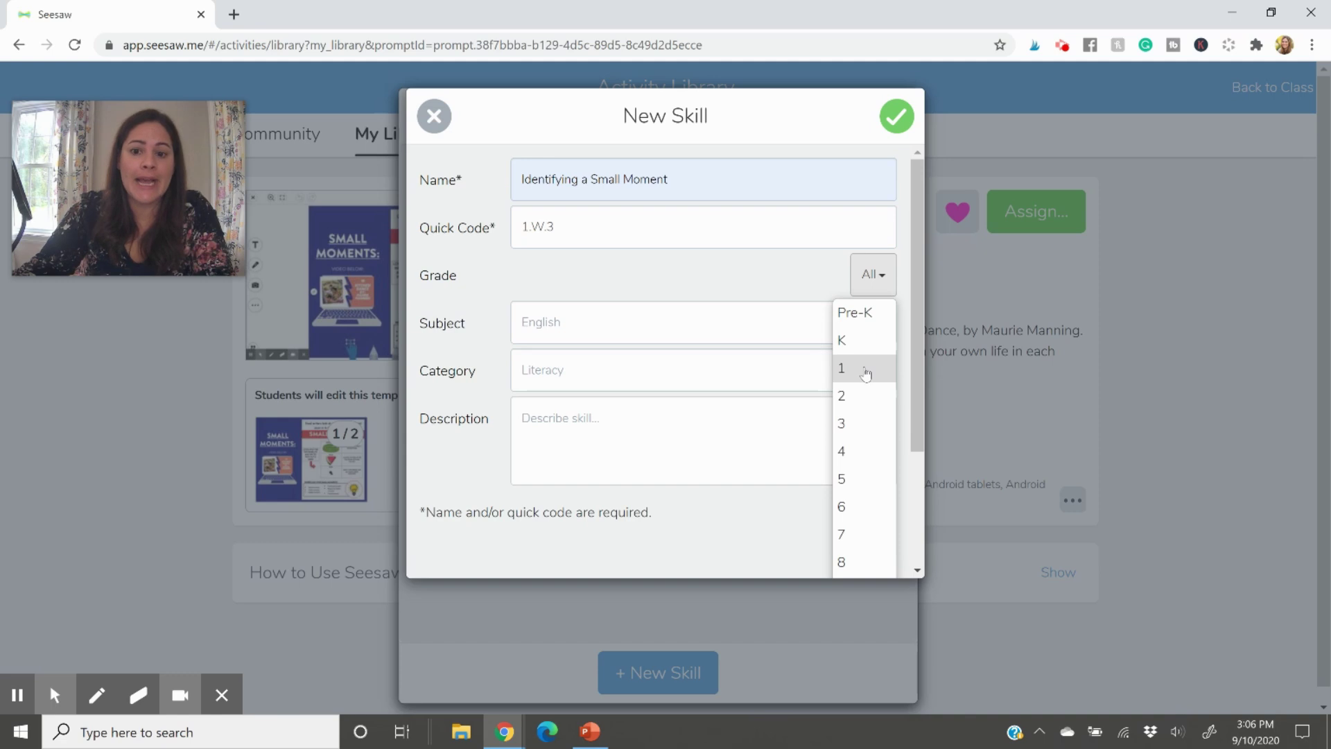
click(865, 373)
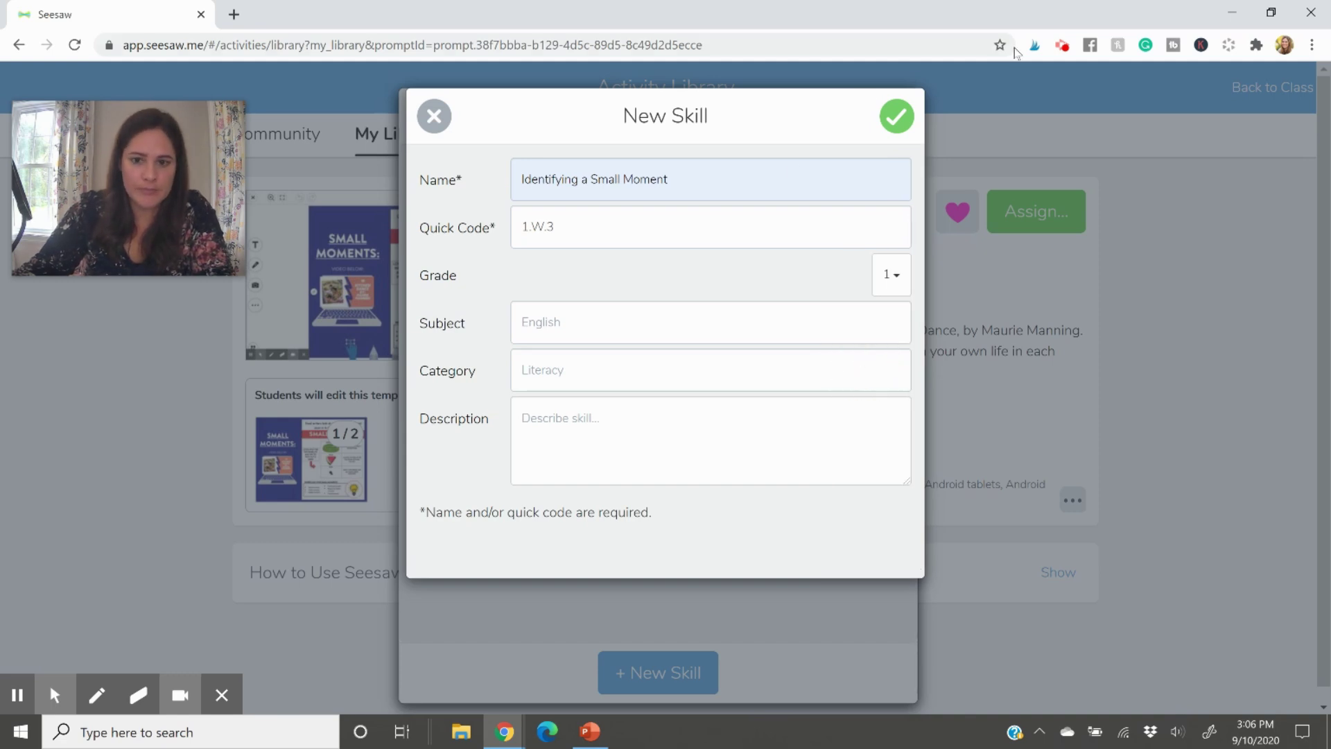
click(898, 118)
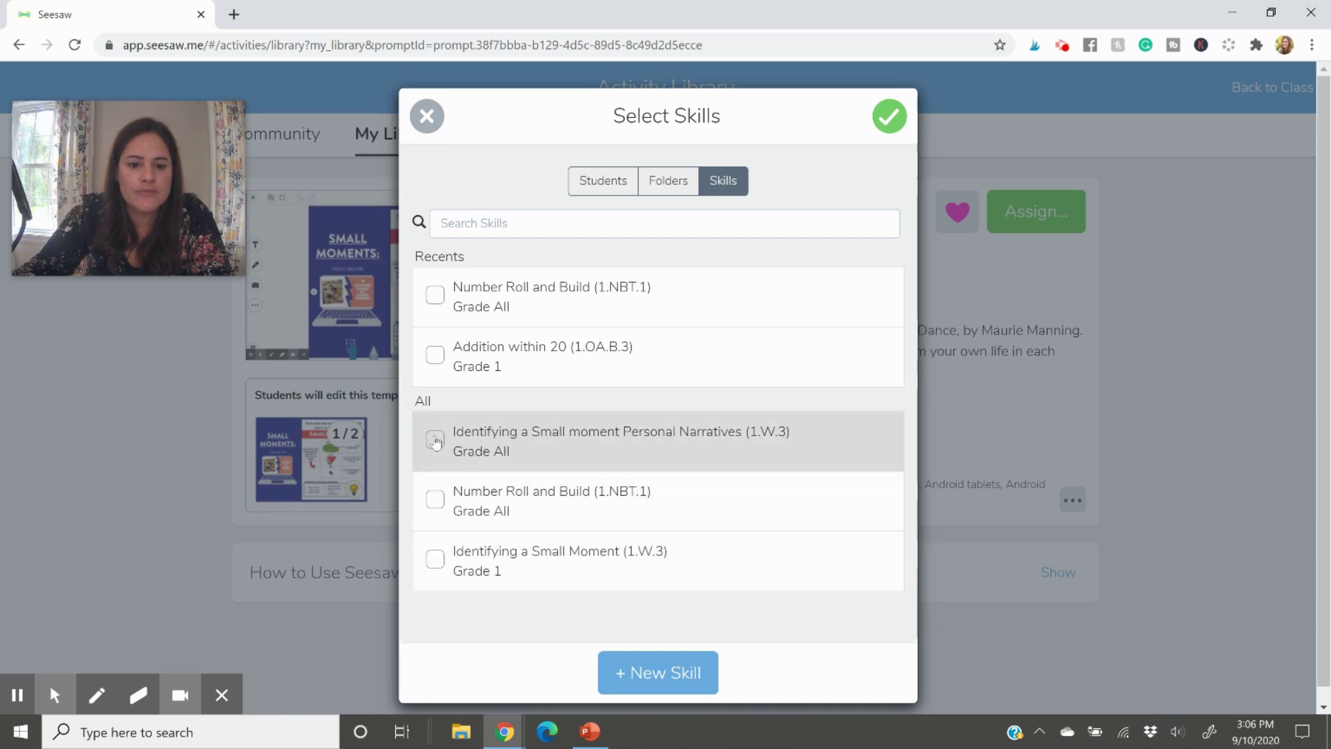
Step: Swap the tagged skill to Identifying a Small Moment and file the activity in Writing
click(435, 440)
click(435, 559)
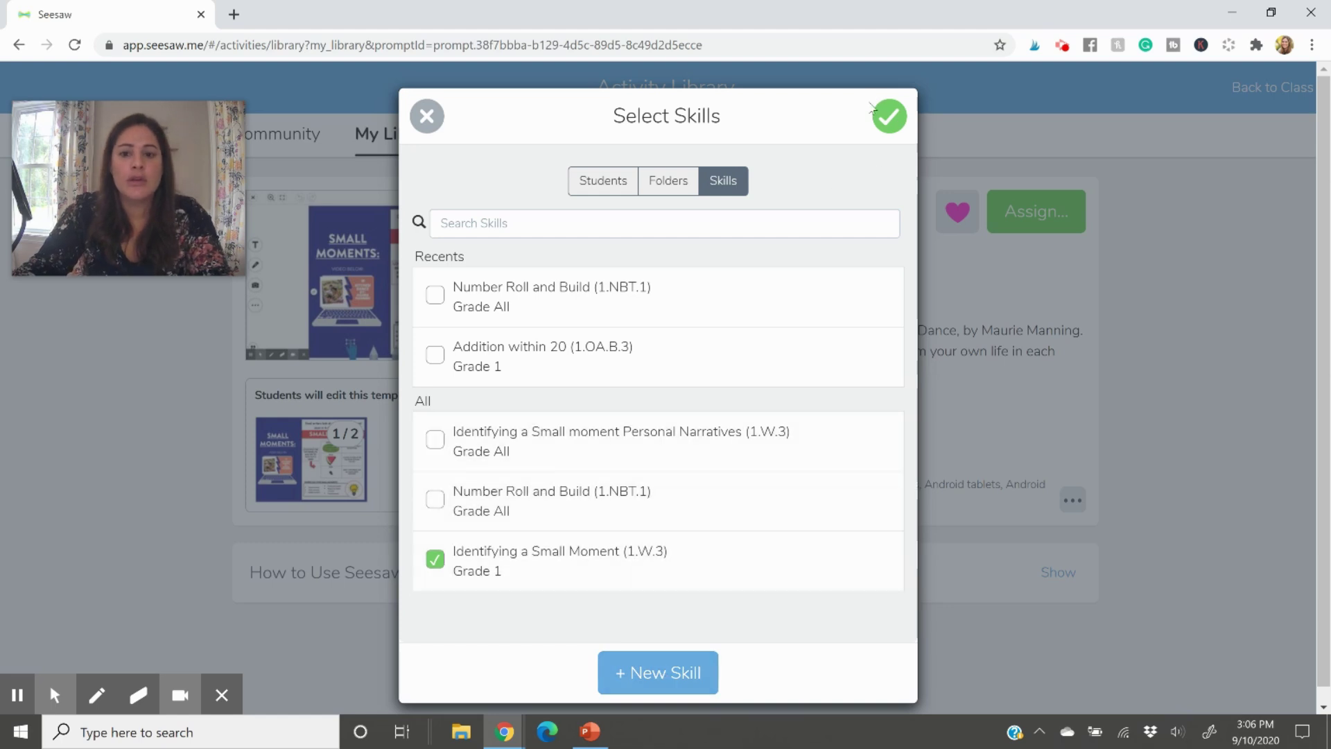
click(604, 181)
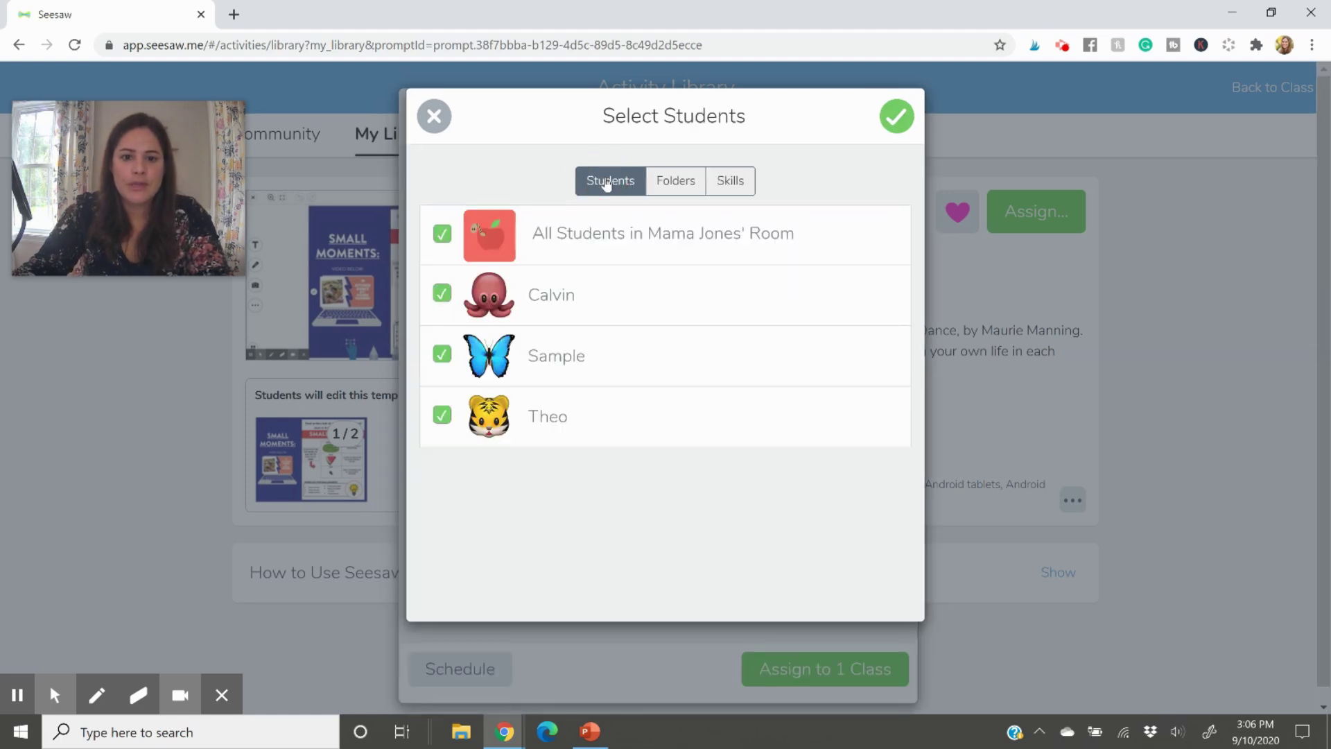
click(690, 186)
click(437, 503)
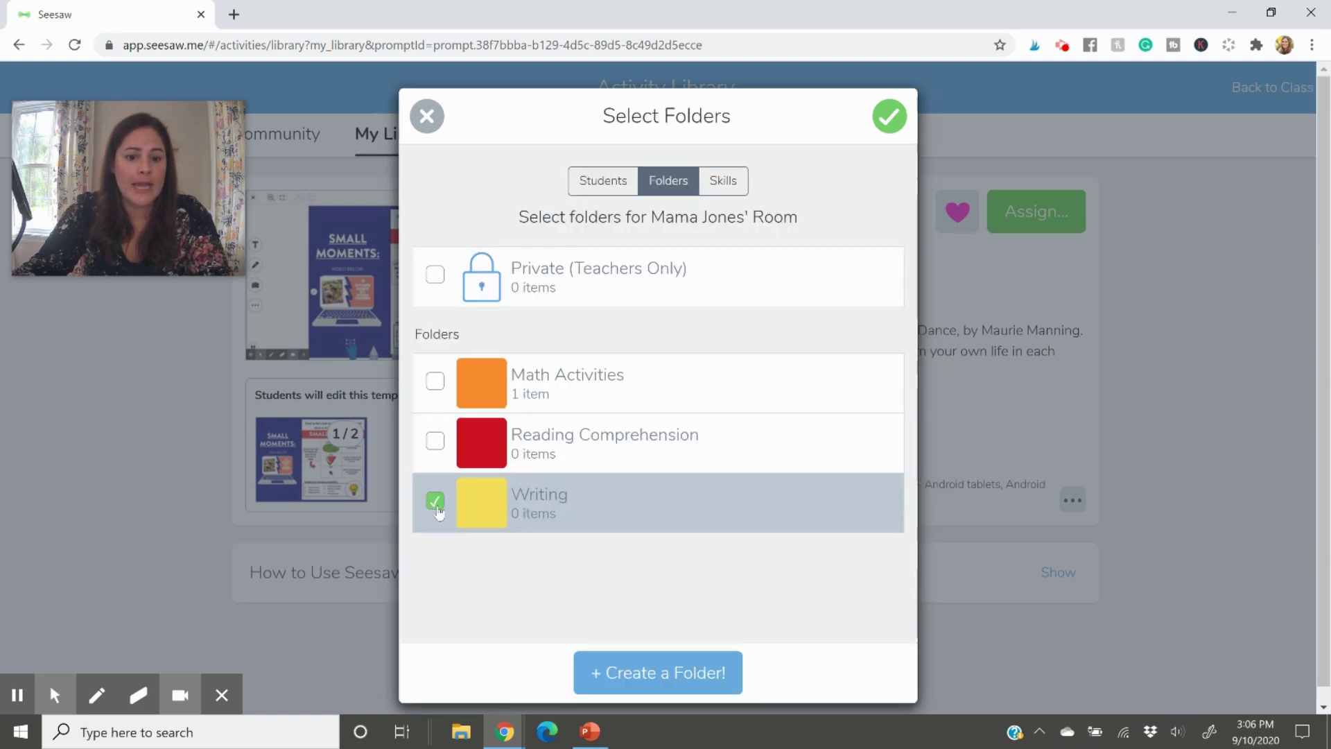
click(728, 187)
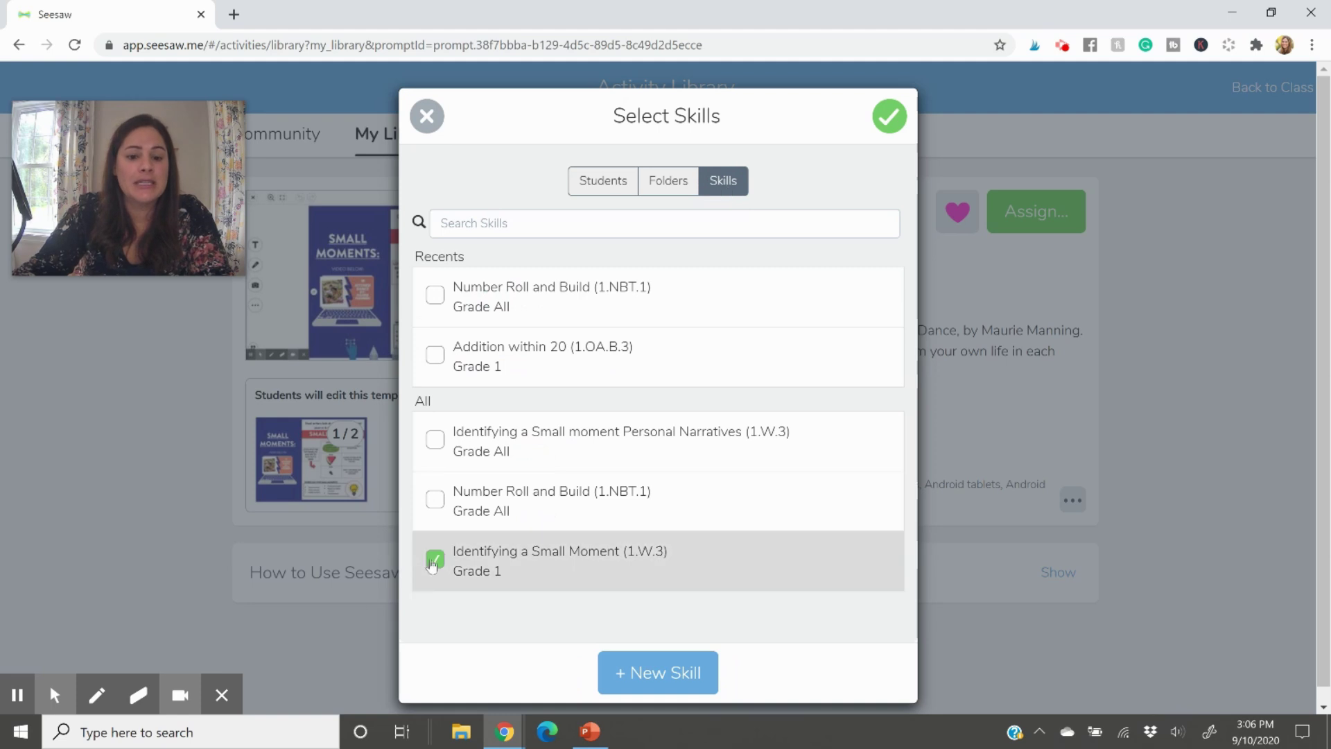
Step: Confirm the skill, assign to the one class, and open its Activities list
click(888, 116)
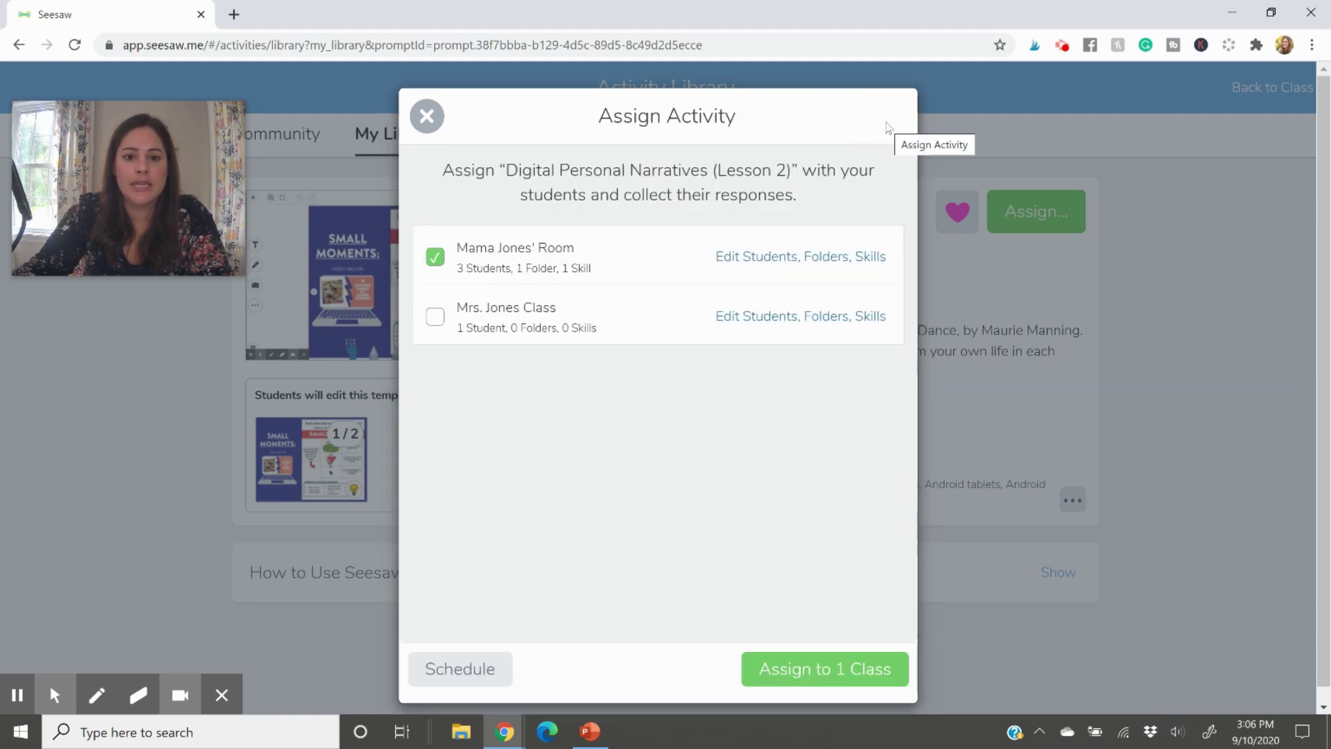
click(829, 678)
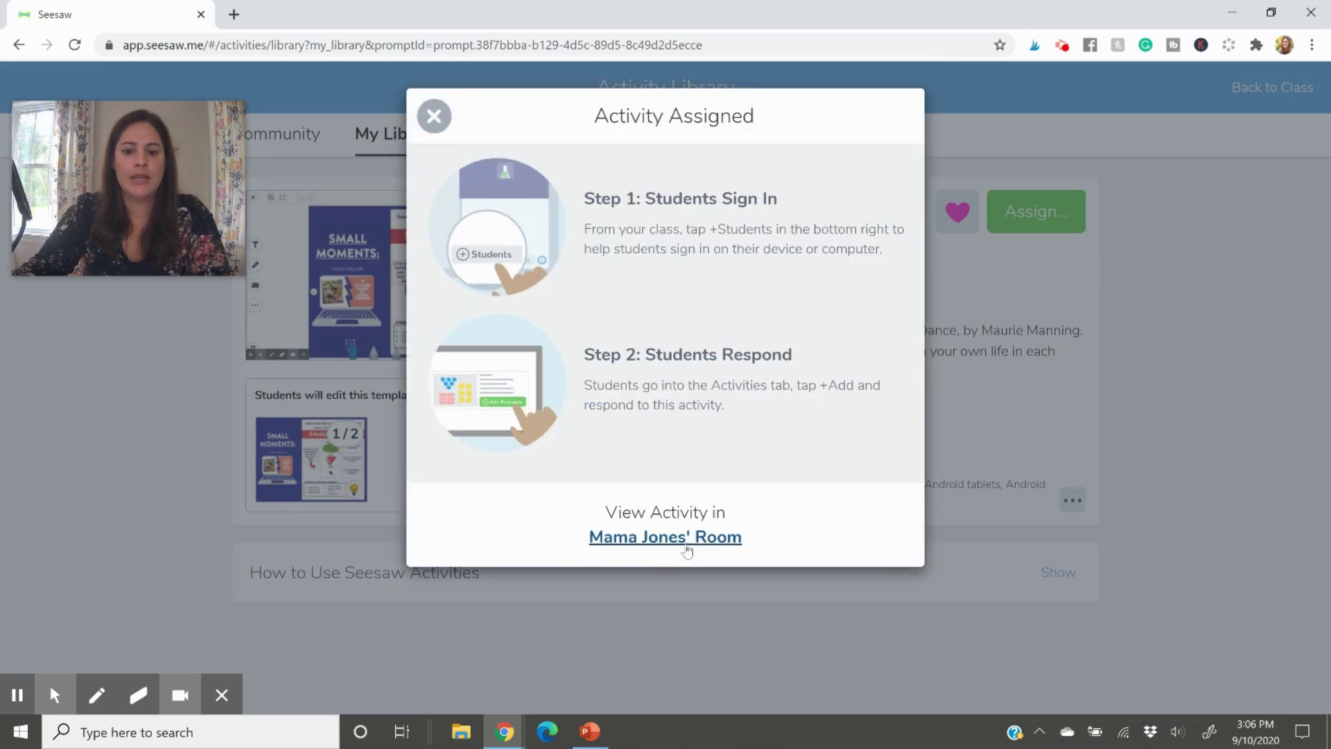
click(687, 538)
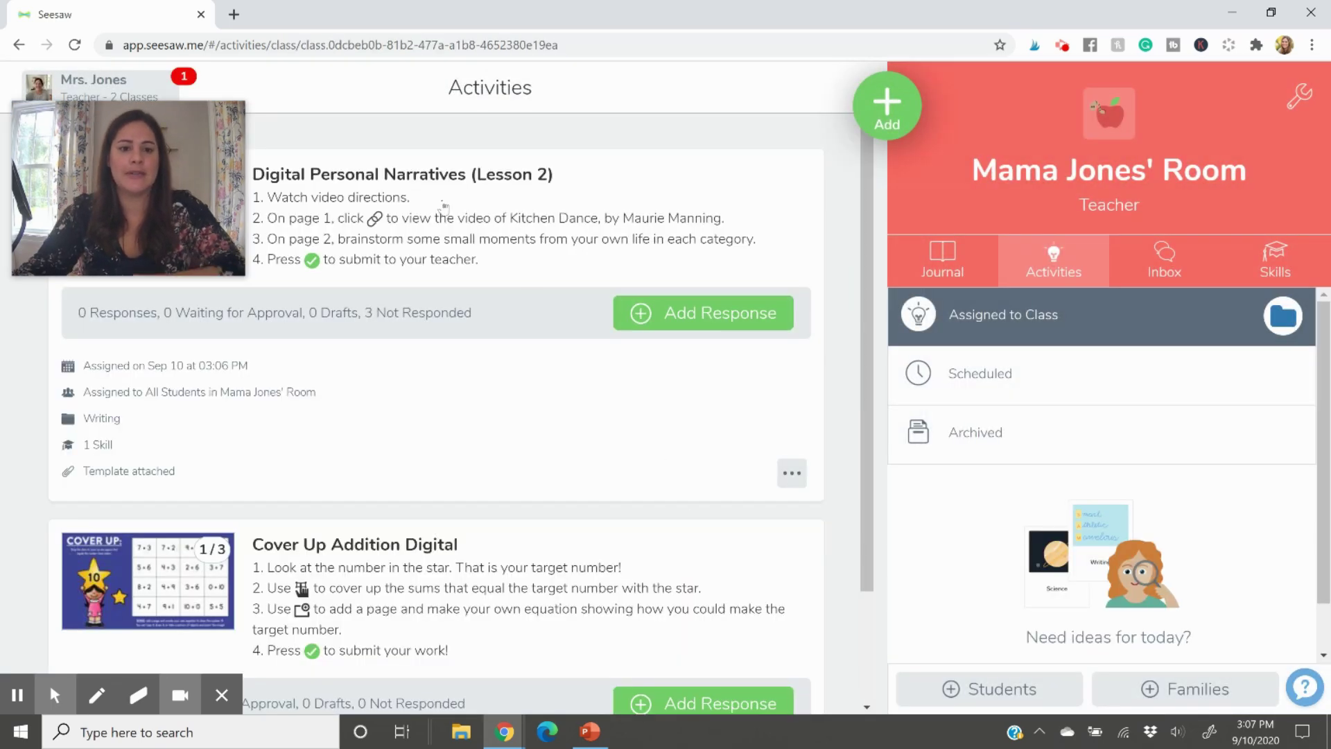
Step: Scroll the class activities to Cover Up Addition Digital and open its actions menu
drag(229, 176, 1213, 172)
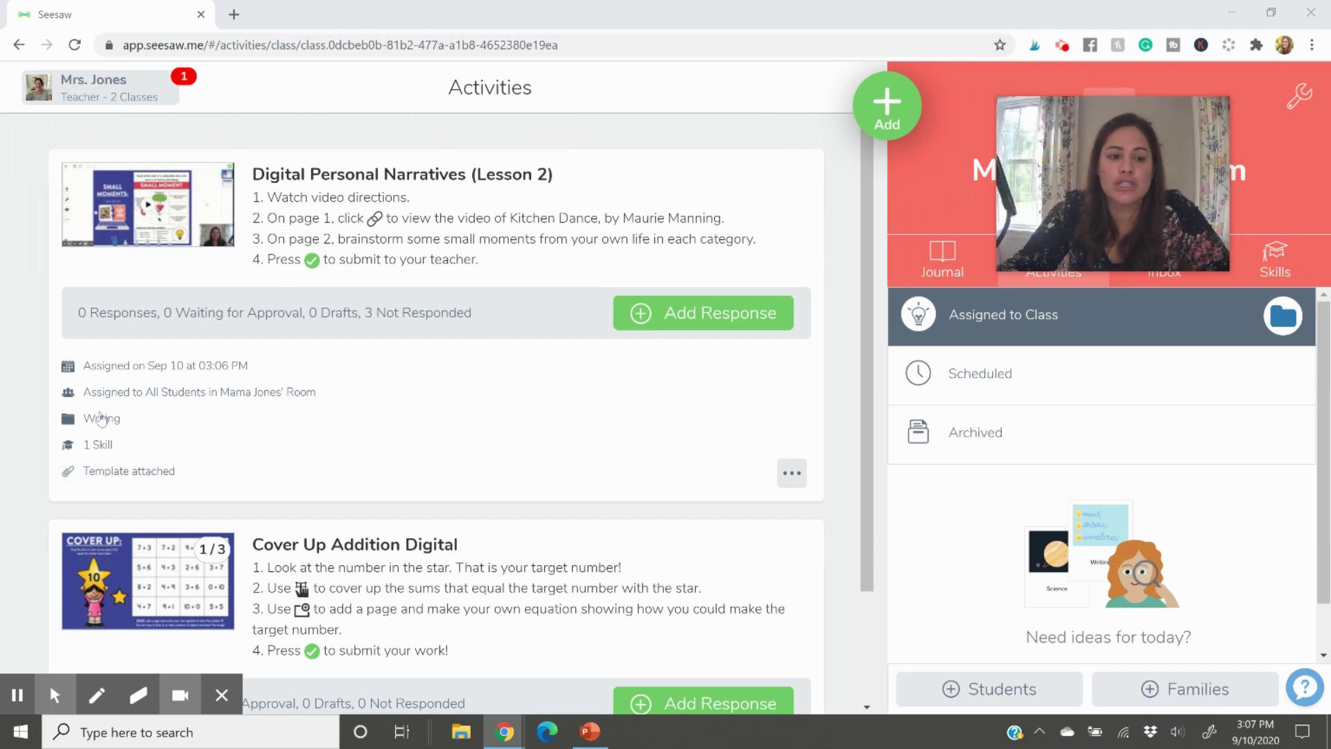
scroll(89, 416, down, 1)
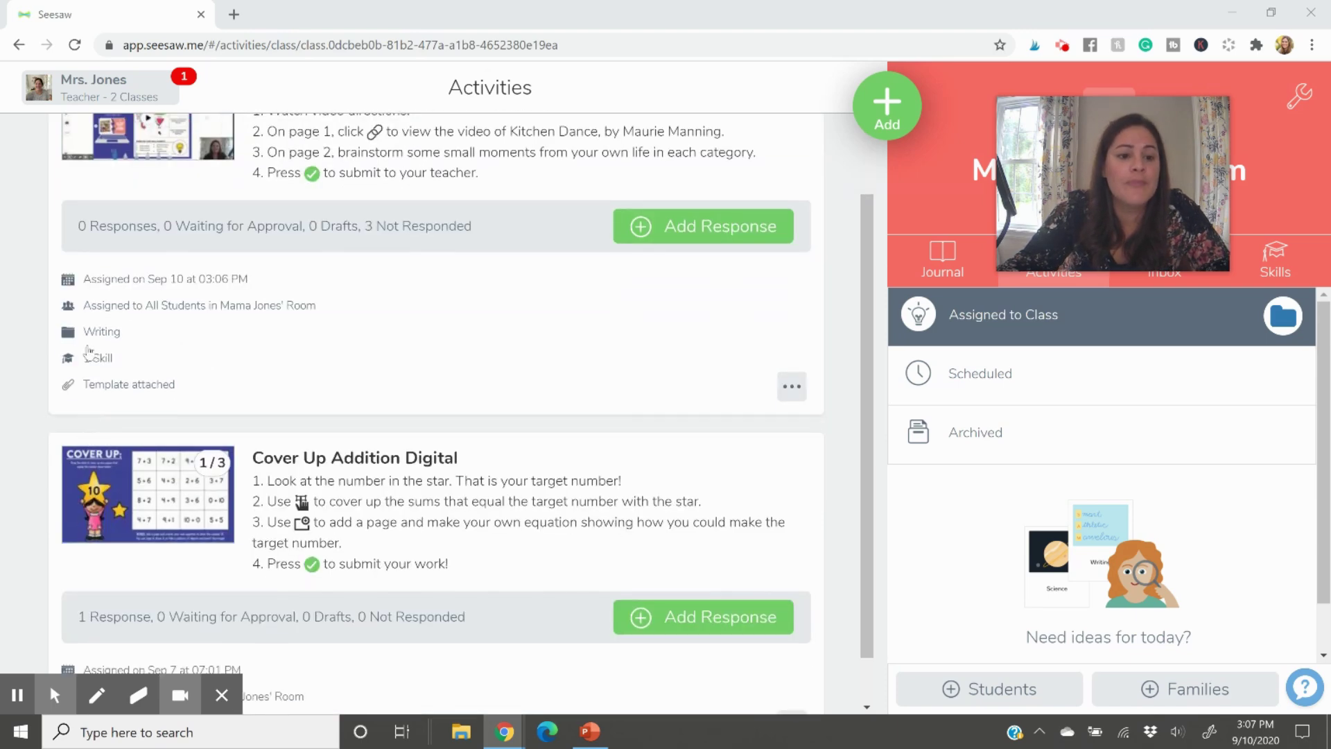
click(46, 360)
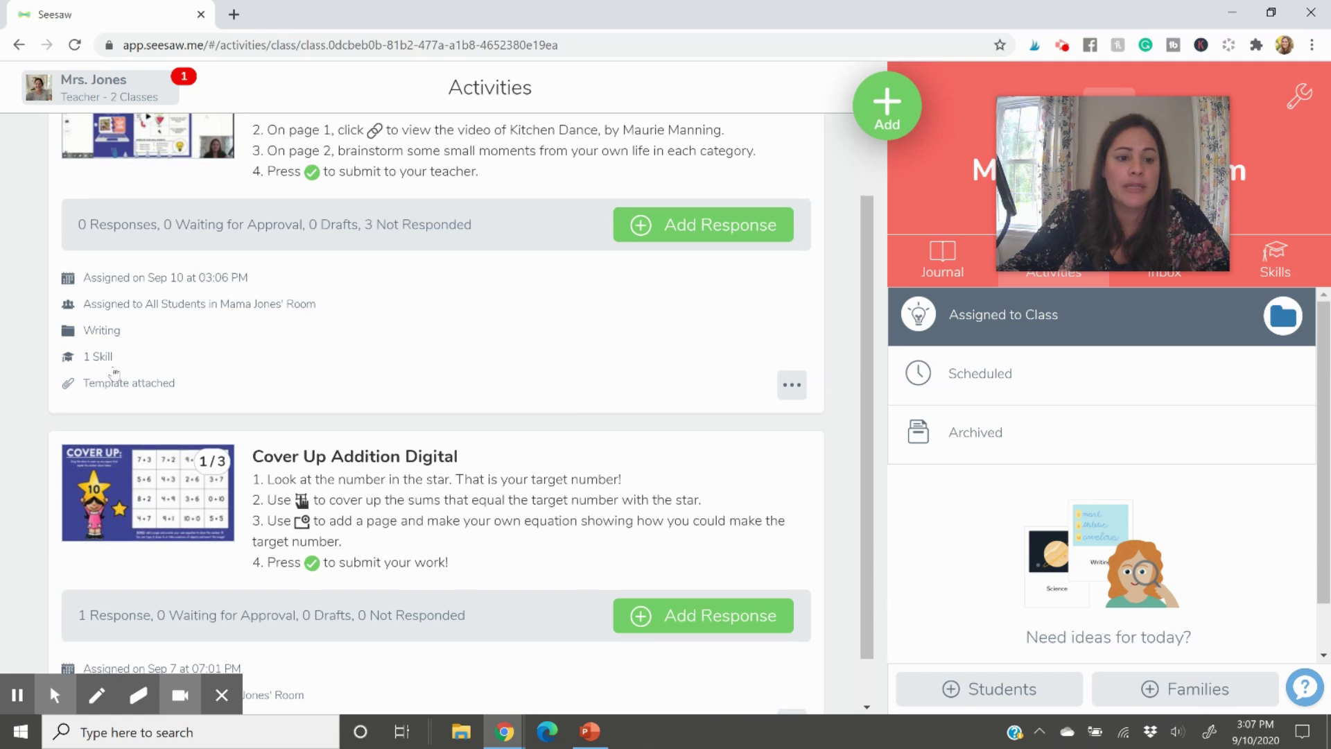
scroll(115, 374, down, 1)
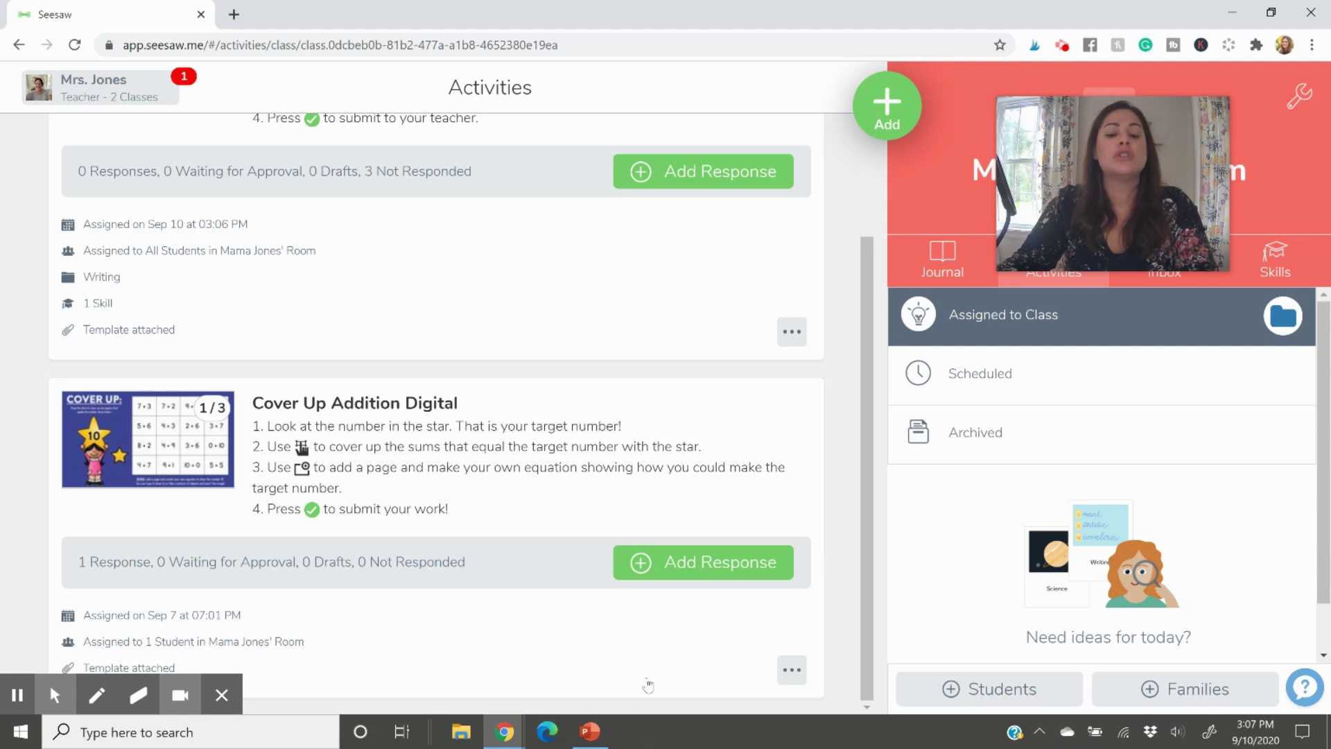
click(790, 672)
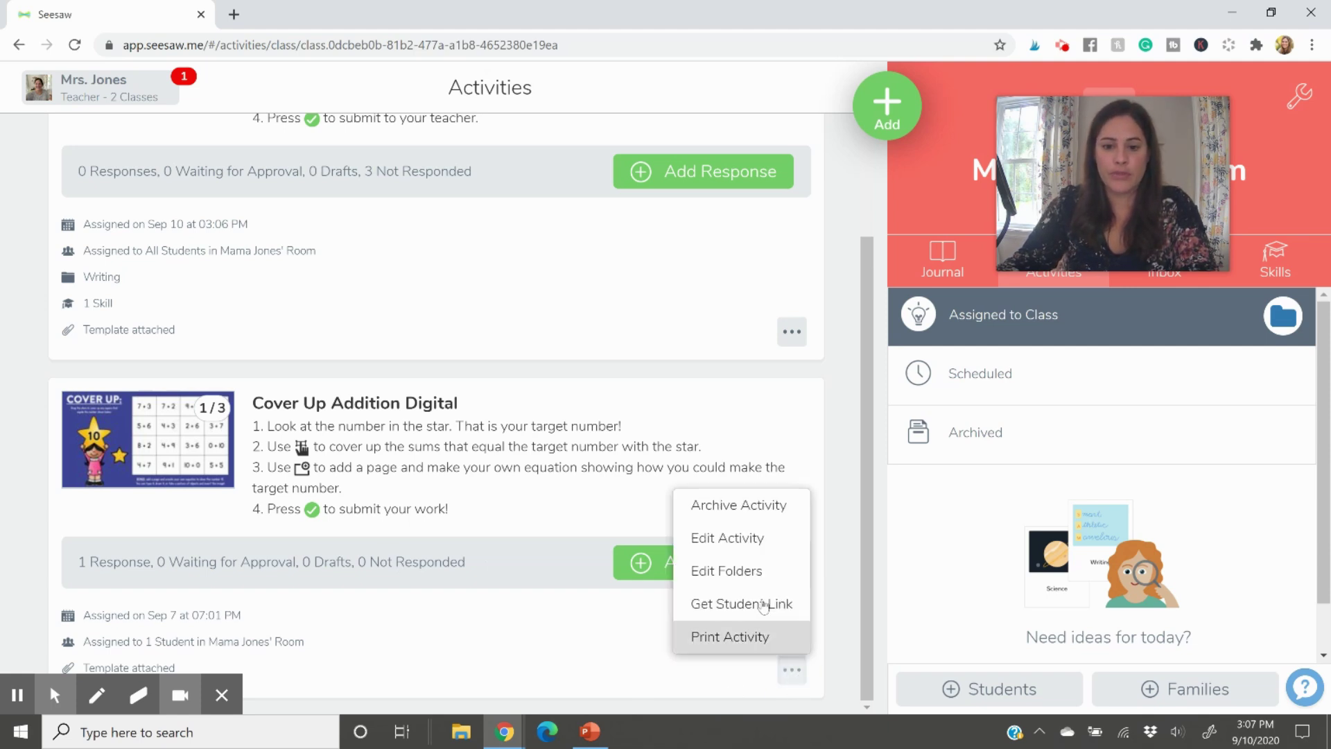
Step: Edit Cover Up Addition Digital, expand its skill settings, and toggle Addition within 20
click(731, 540)
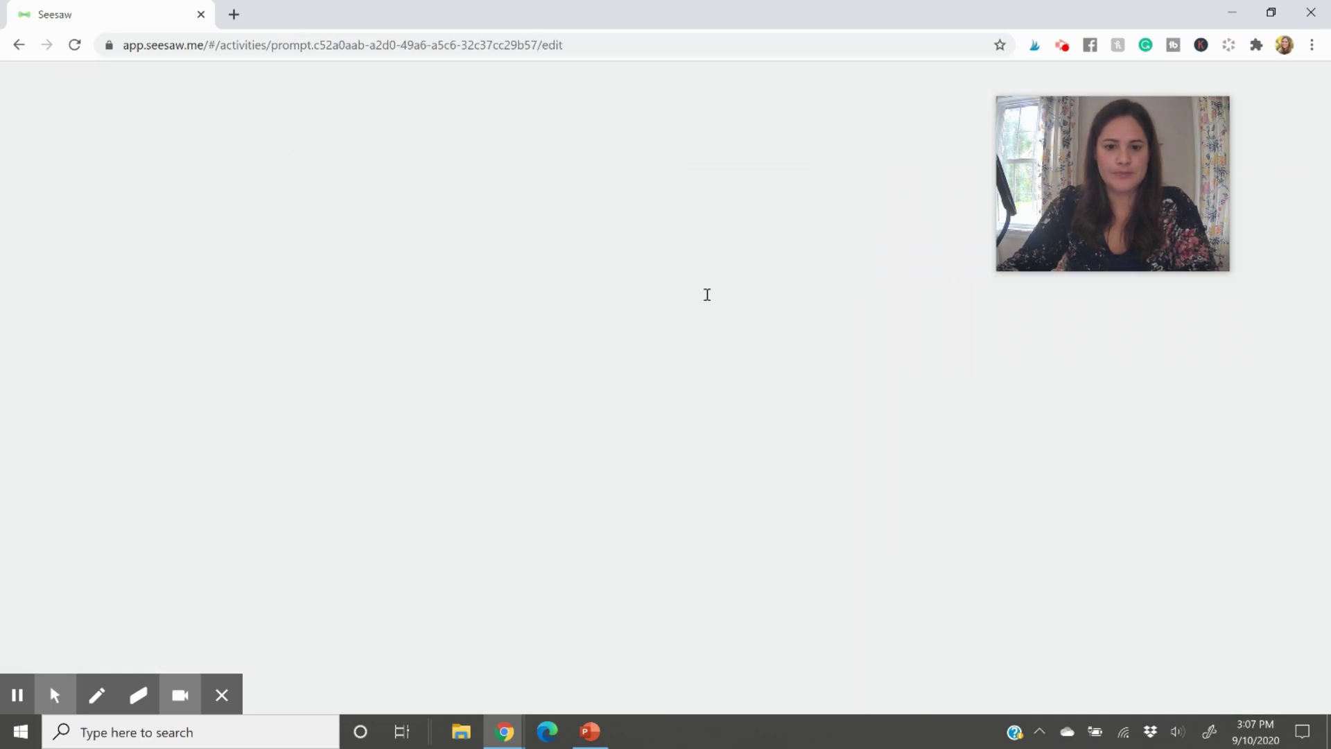
scroll(582, 476, down, 3)
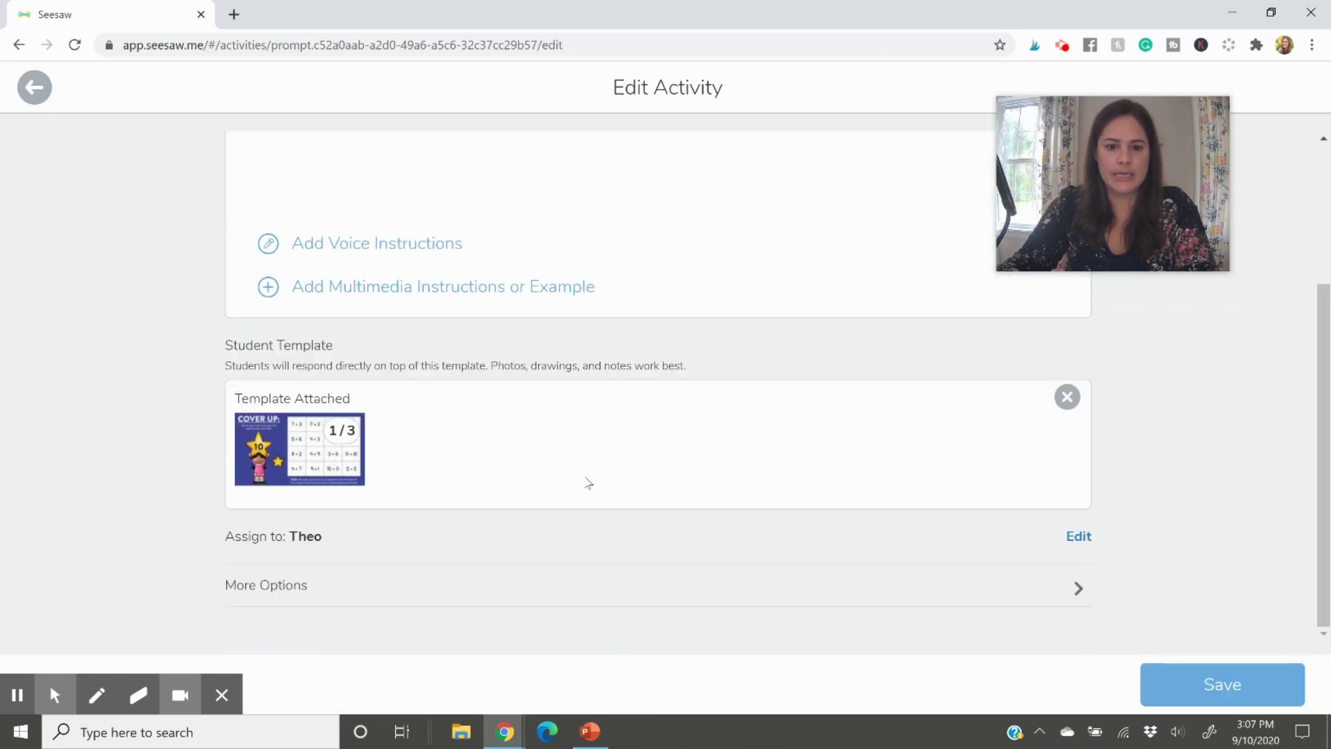
click(1056, 588)
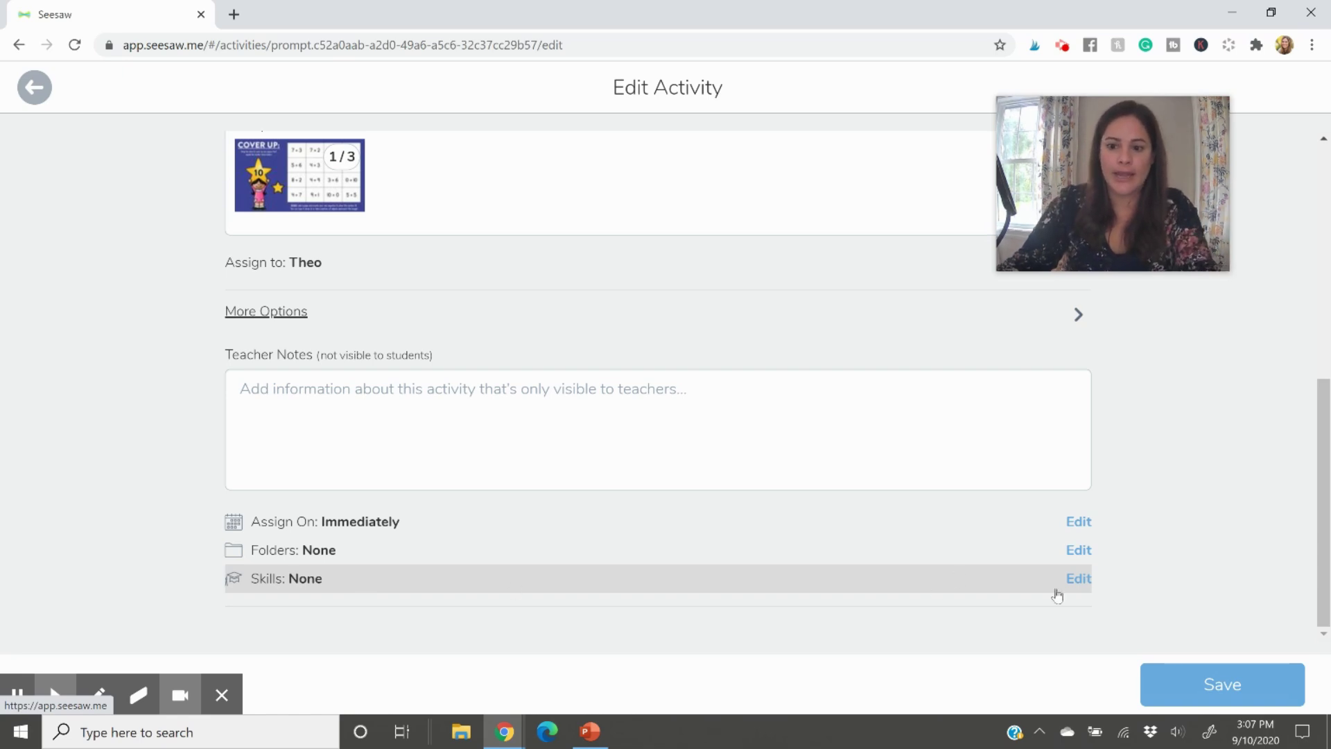
click(1079, 579)
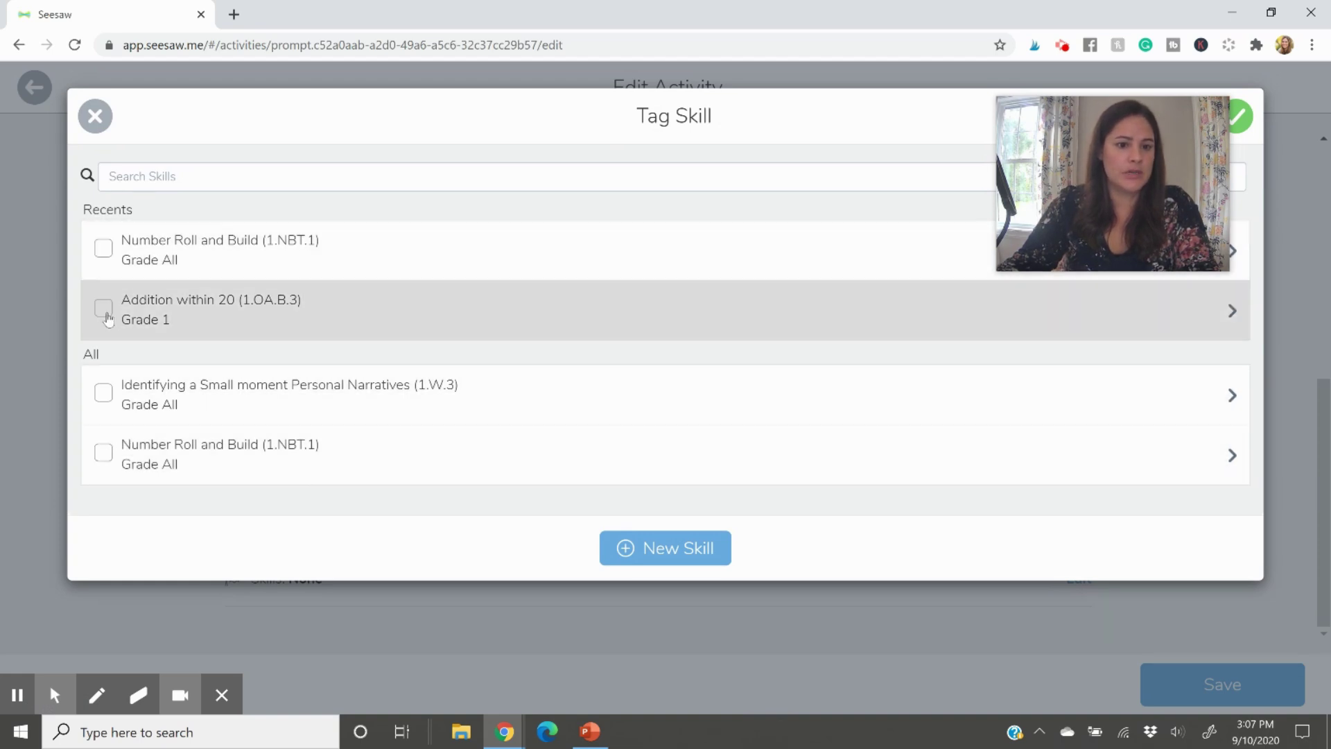
click(107, 311)
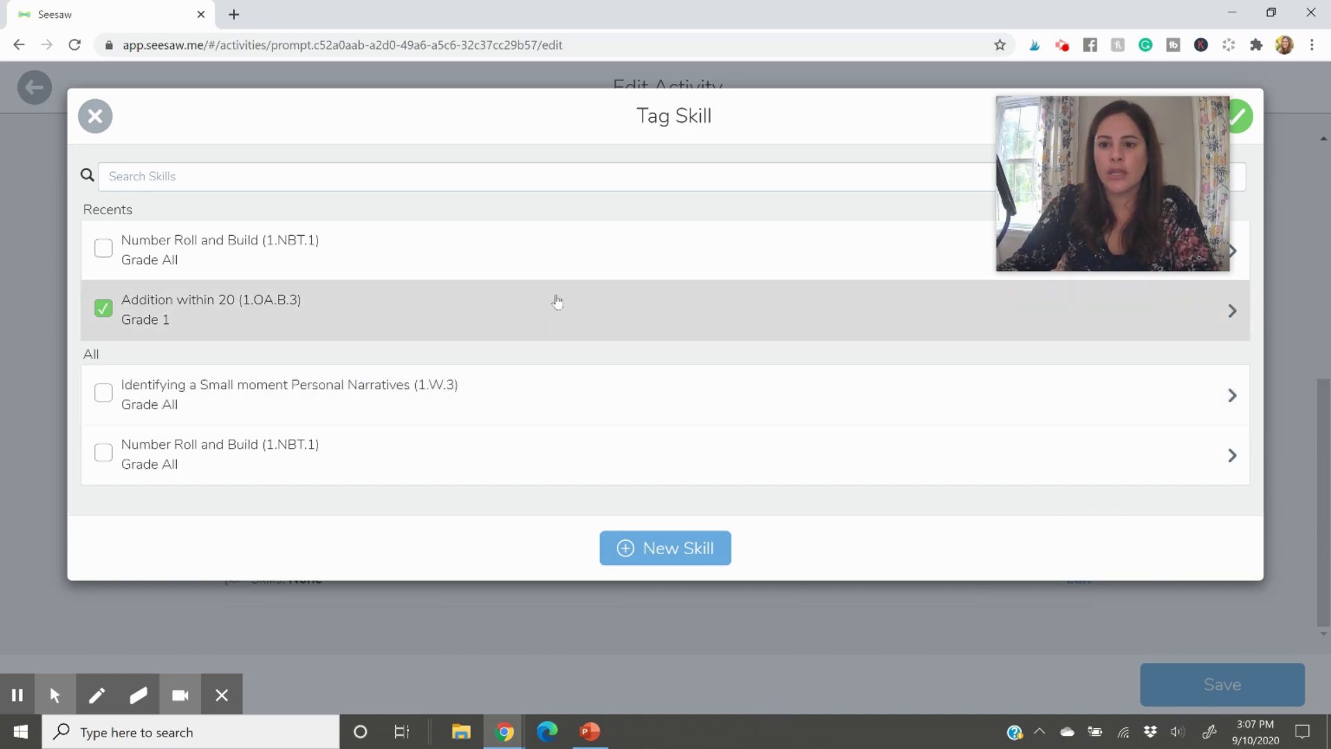
click(103, 308)
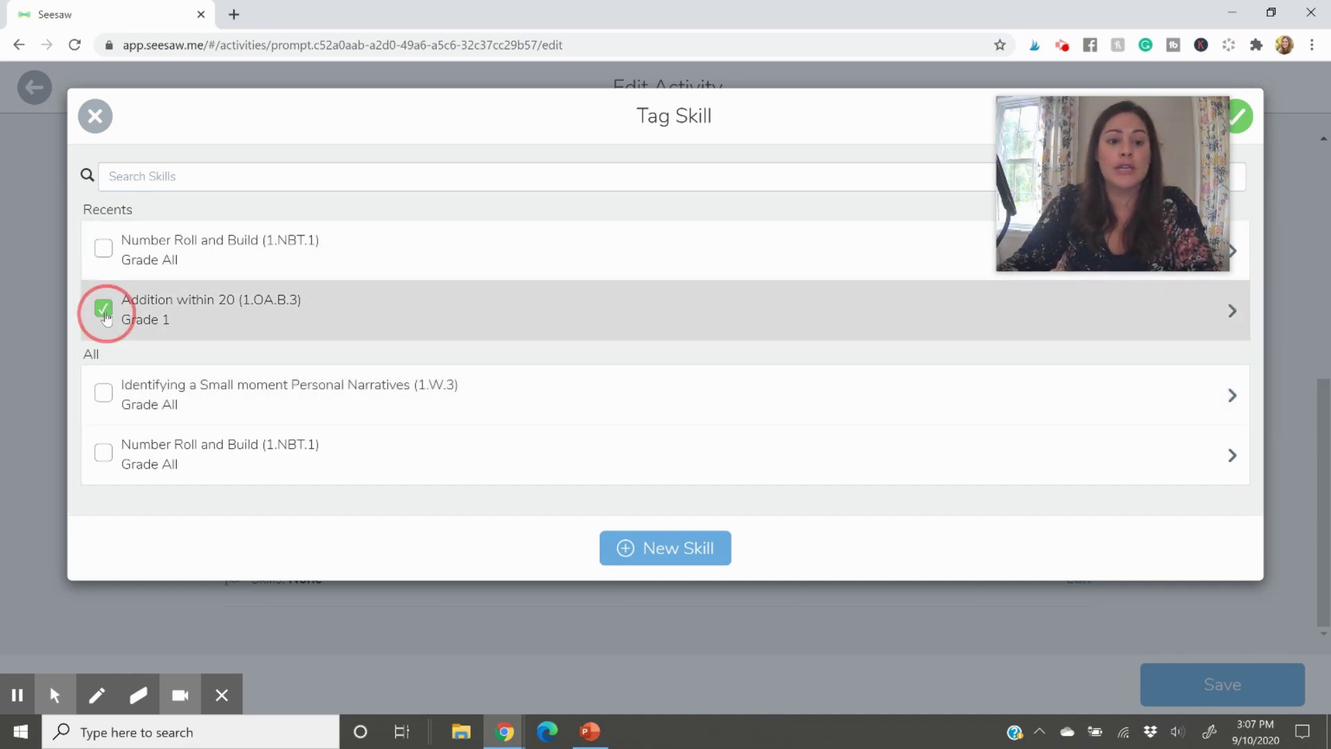
Step: Make a Grade 1 skill 'Addition withing 10' with code 1.OA.B.3 and tag it on the activity
click(669, 548)
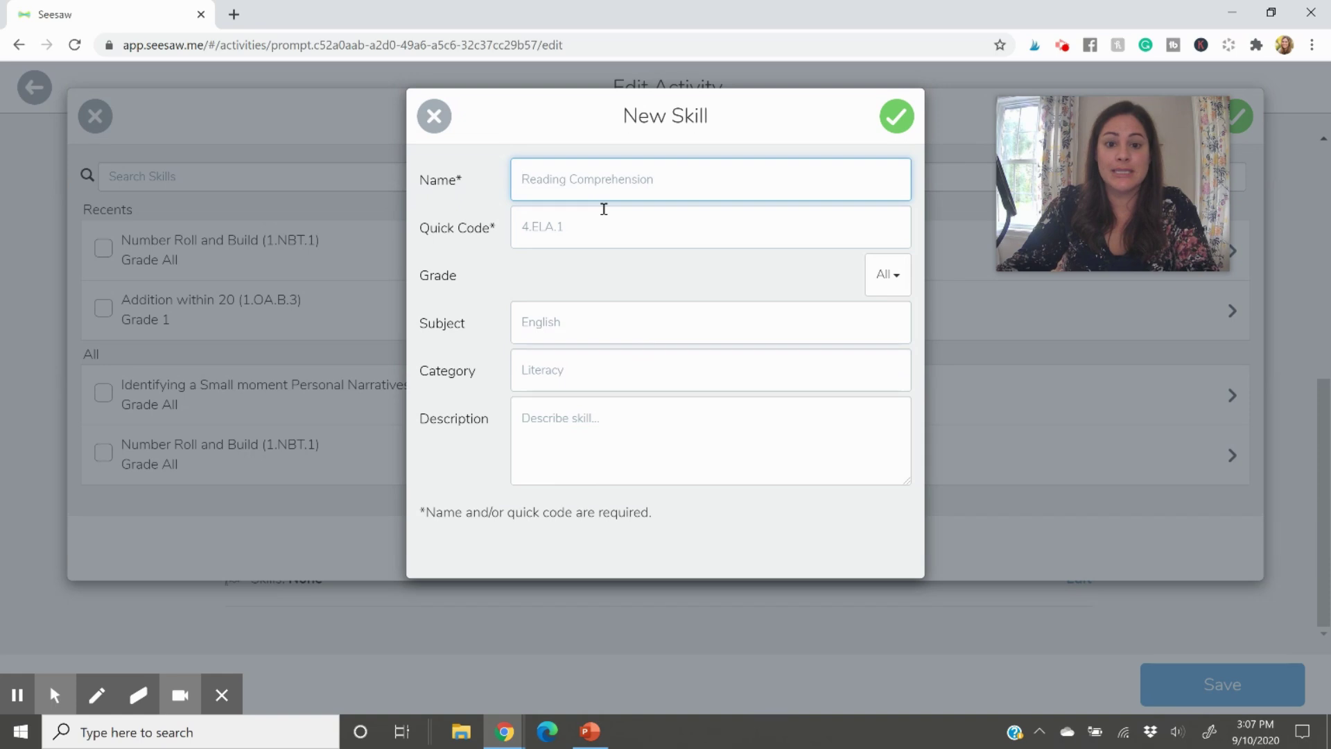
text(Addition )
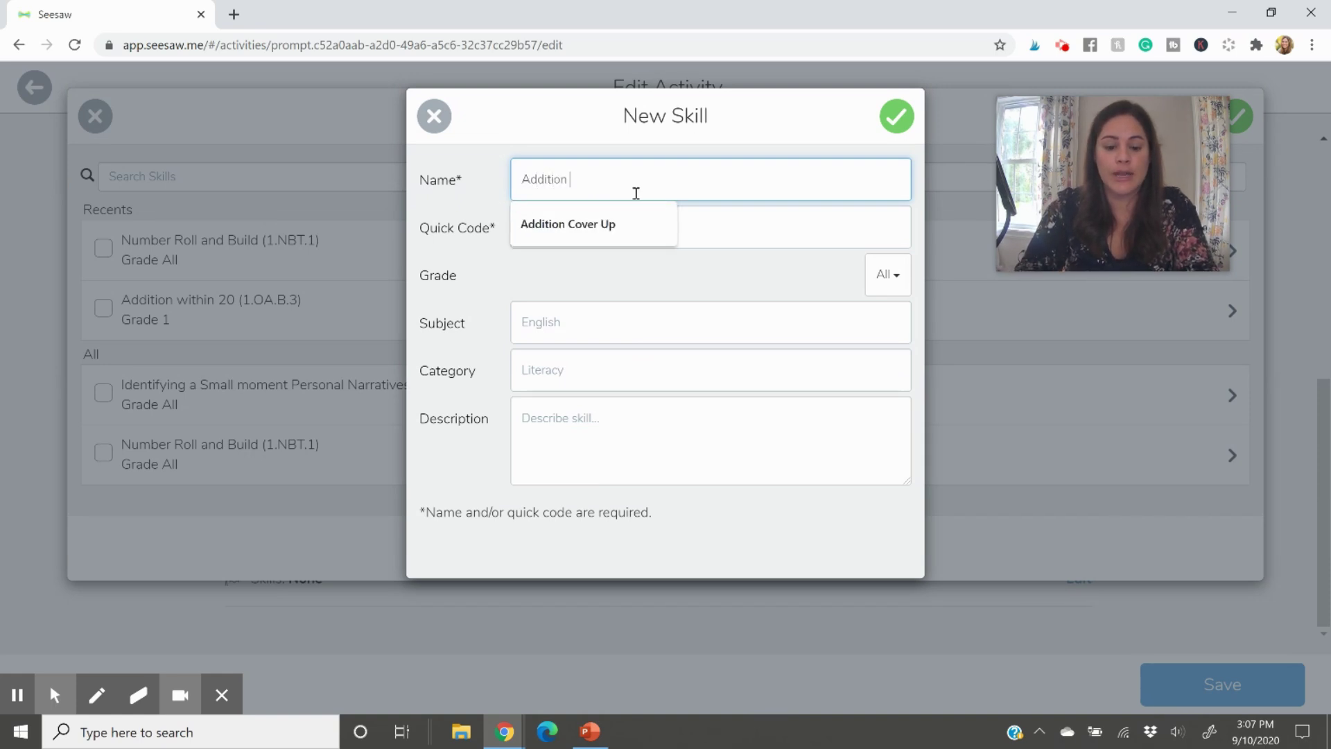
text(withing 10)
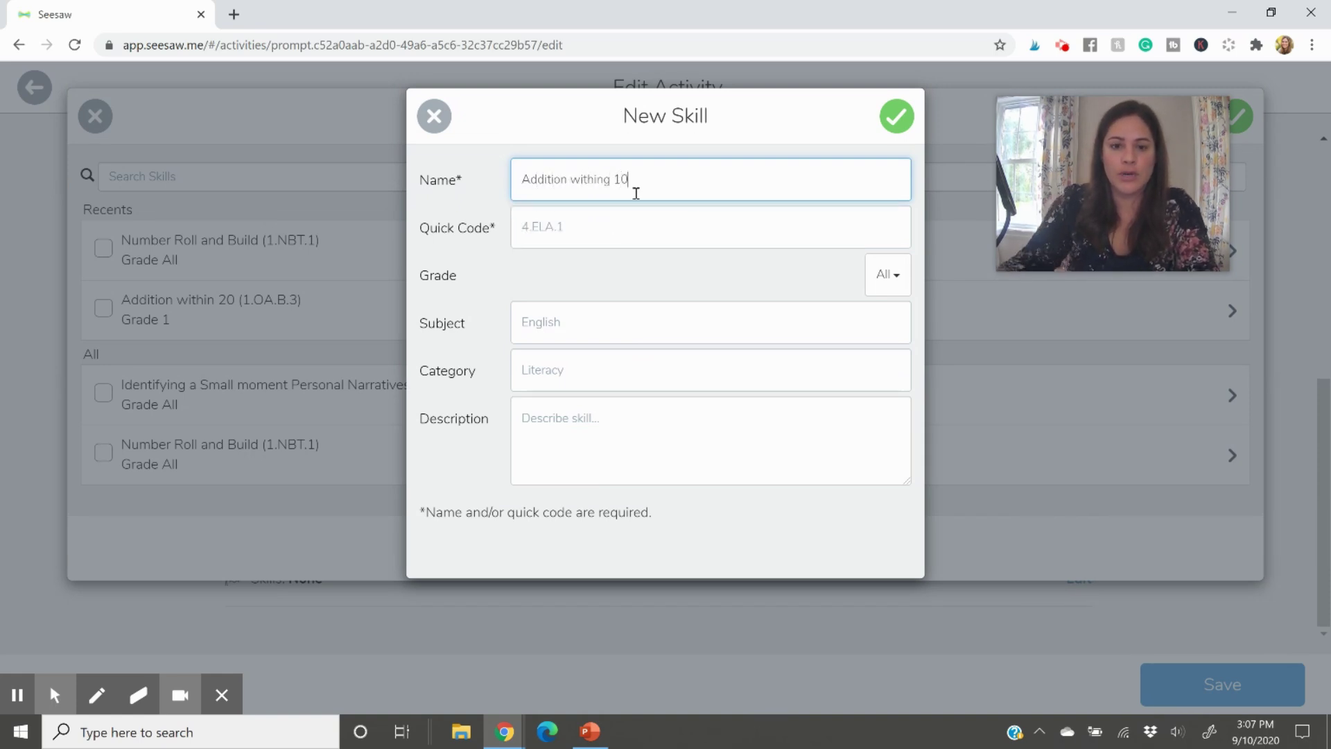
click(641, 230)
text(1.OA.B.3)
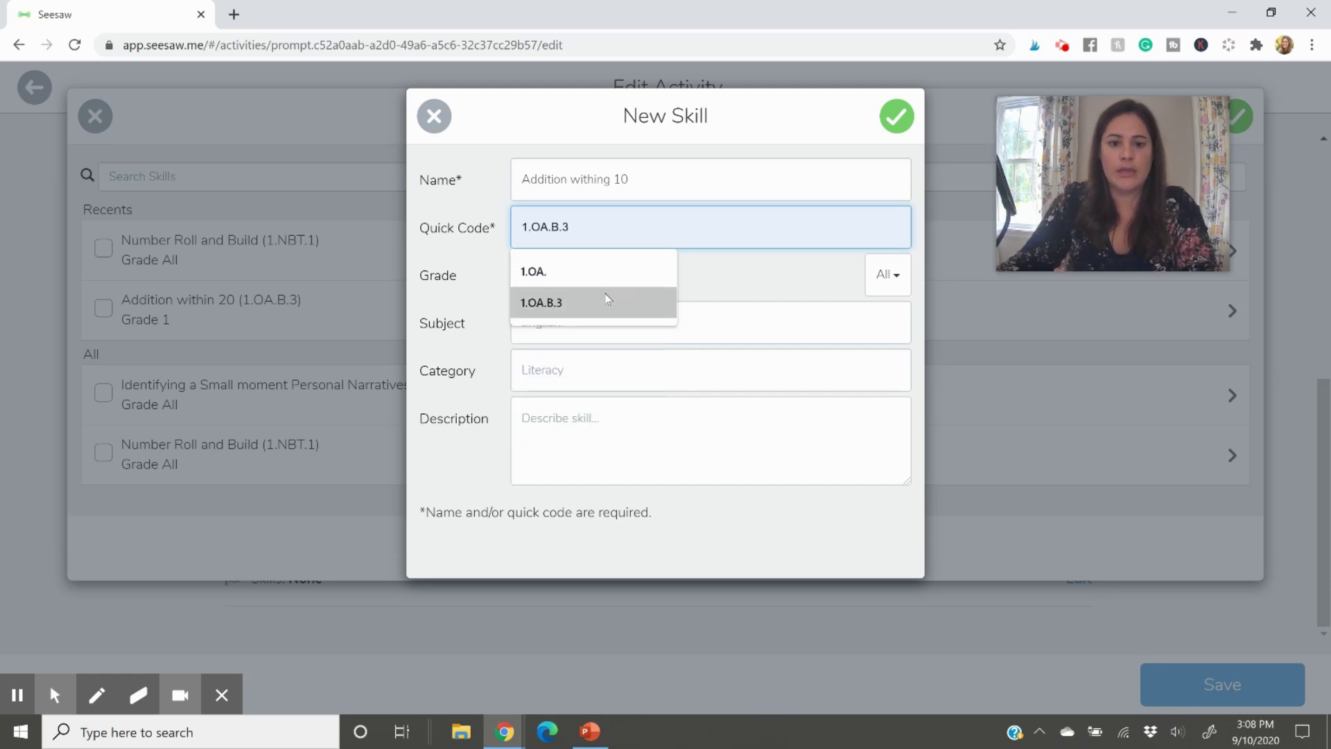
click(608, 302)
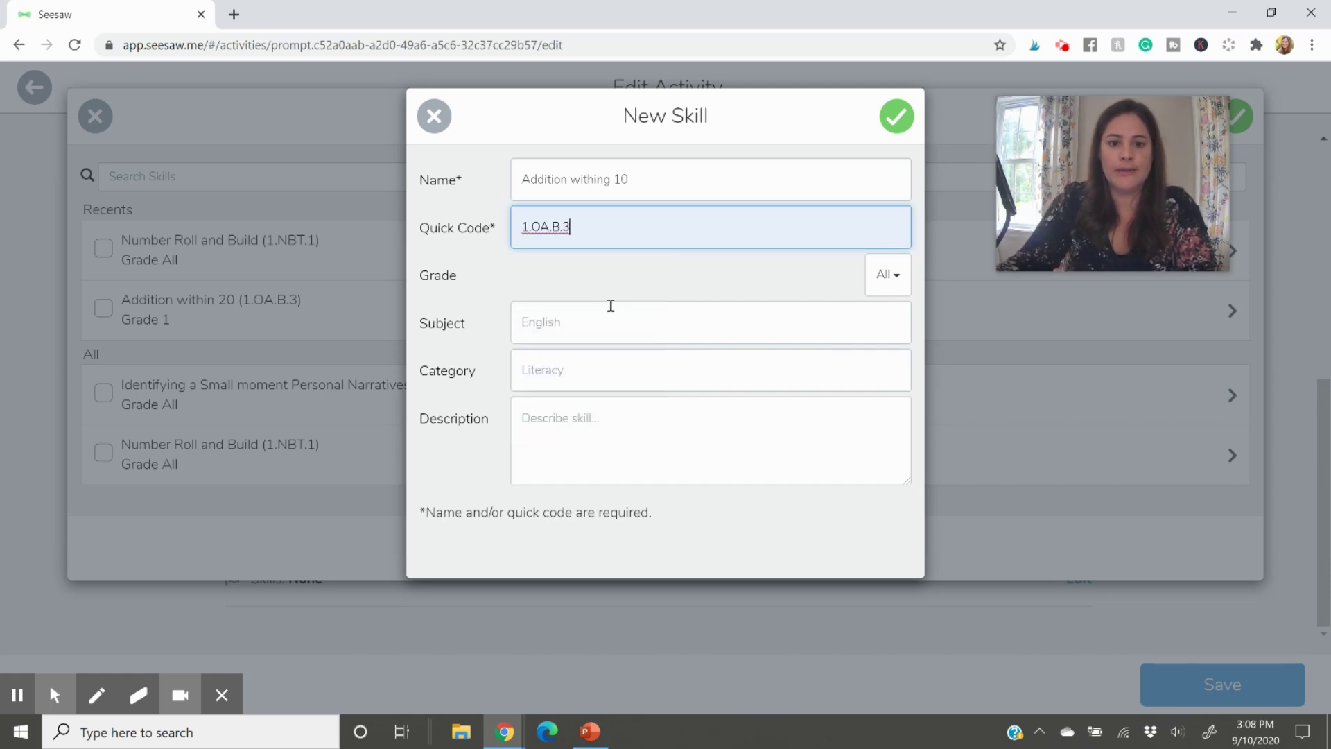
click(887, 293)
click(867, 367)
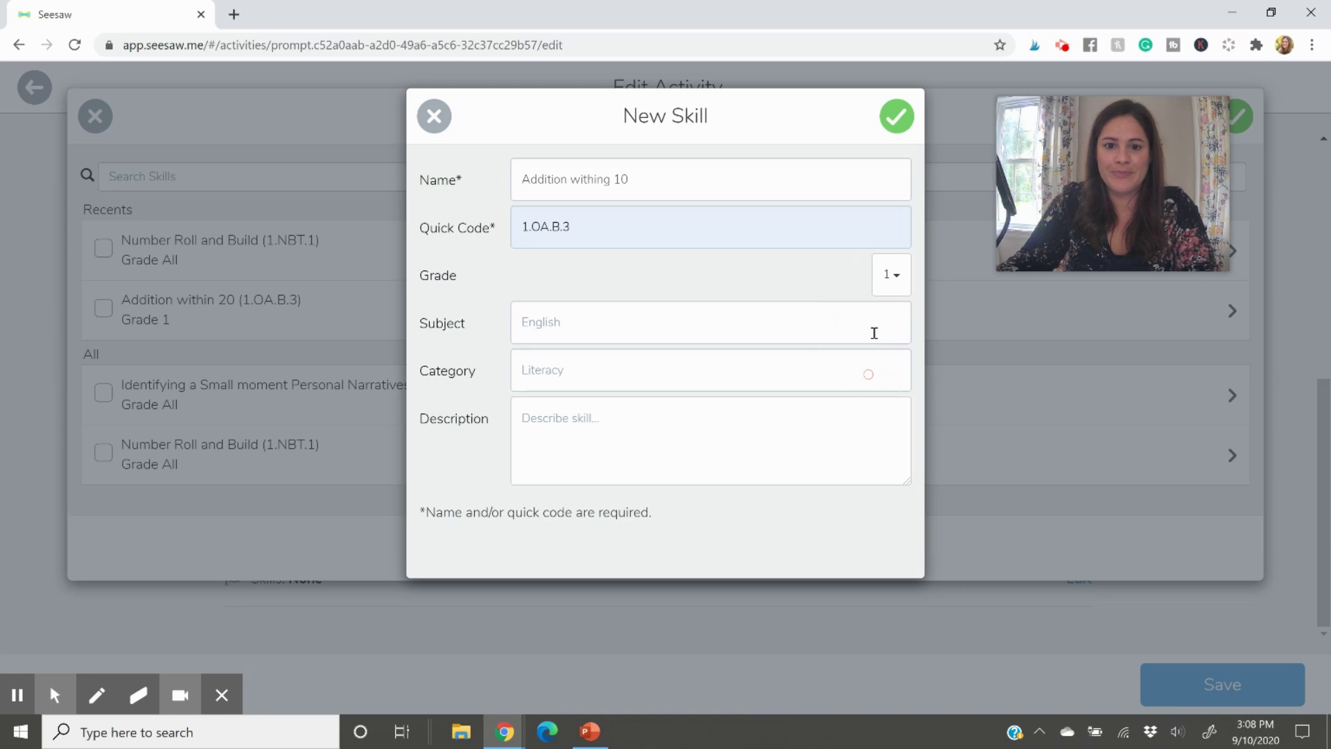
click(896, 117)
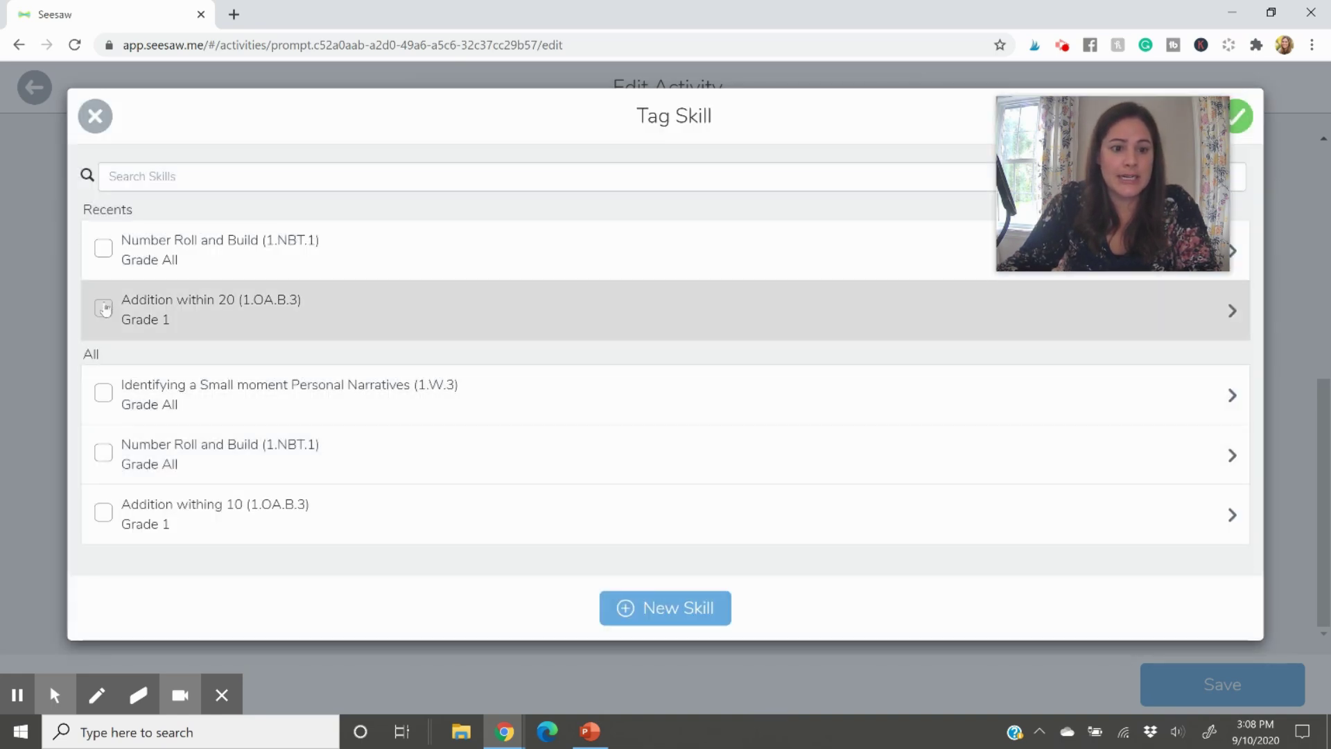
click(103, 512)
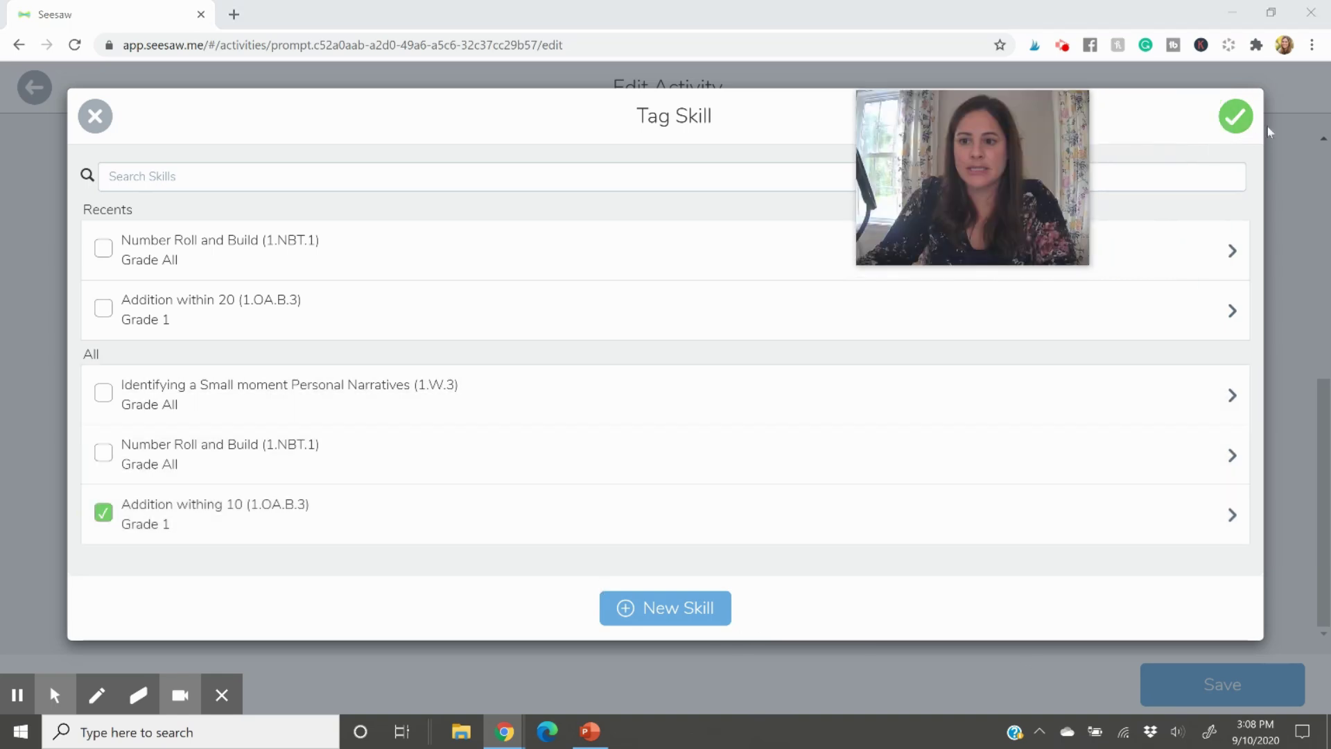
click(1233, 123)
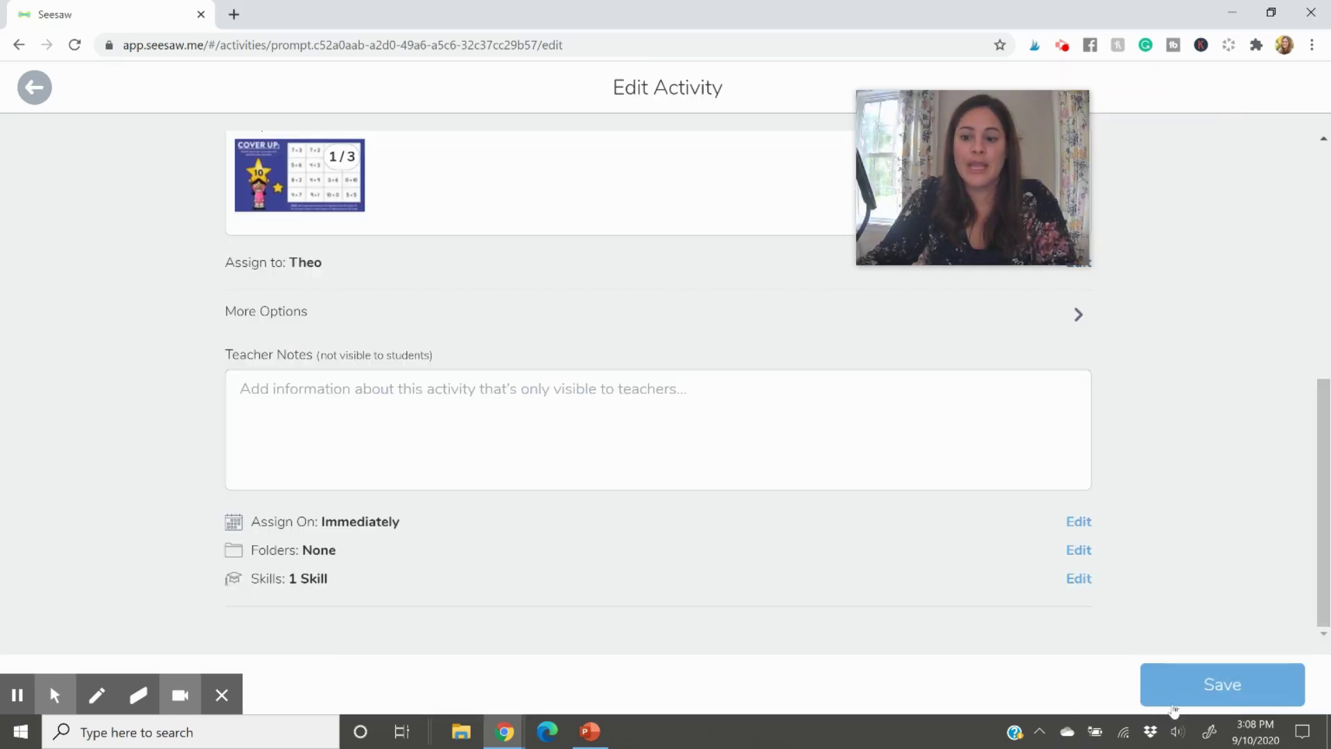
Step: Save the Cover Up Addition Digital edits and confirm it lists 1 Skill in Activities
click(1211, 699)
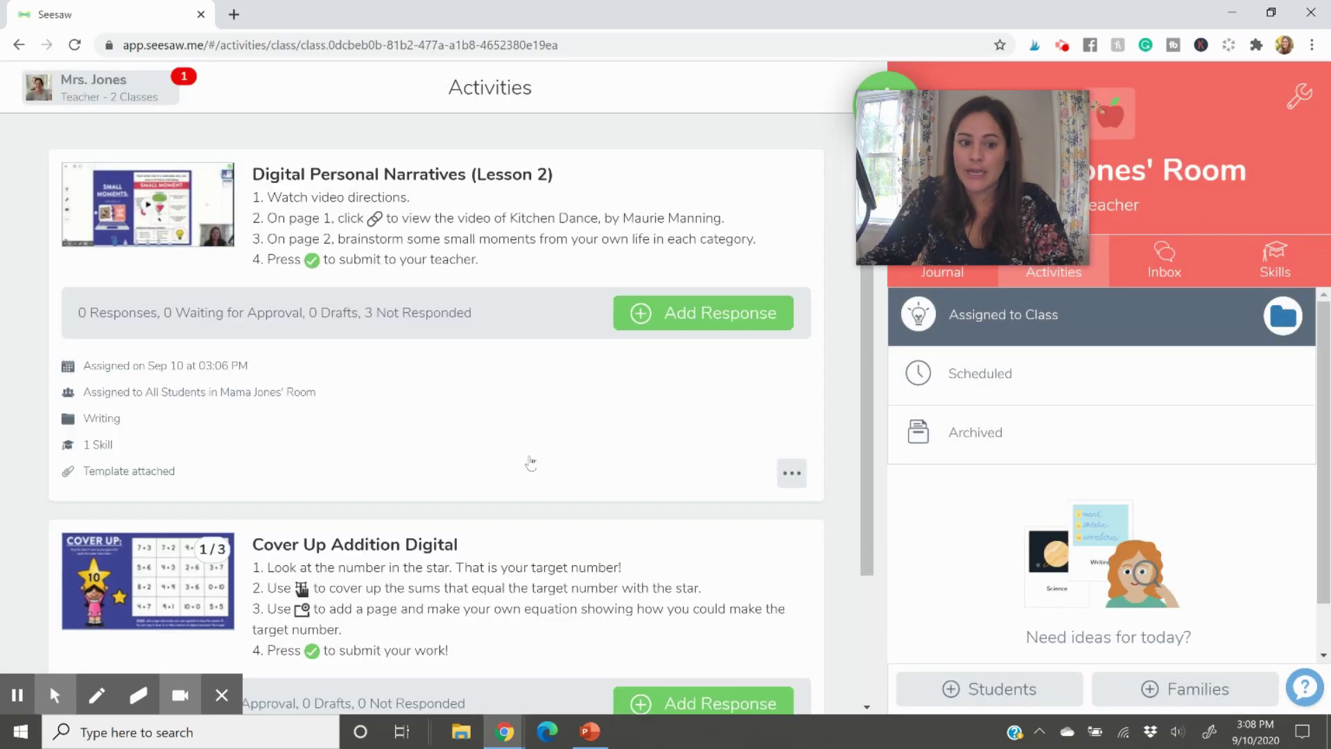
scroll(436, 550, down, 3)
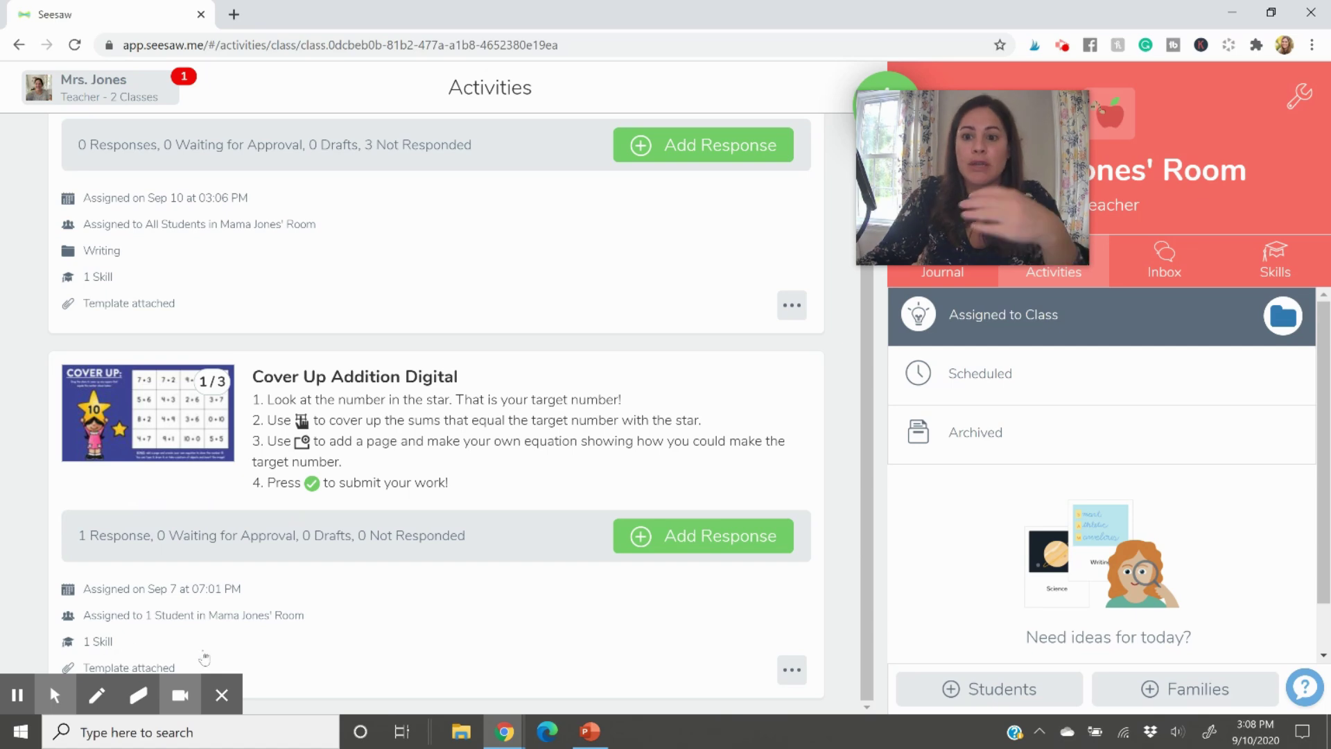
scroll(179, 653, up, 2)
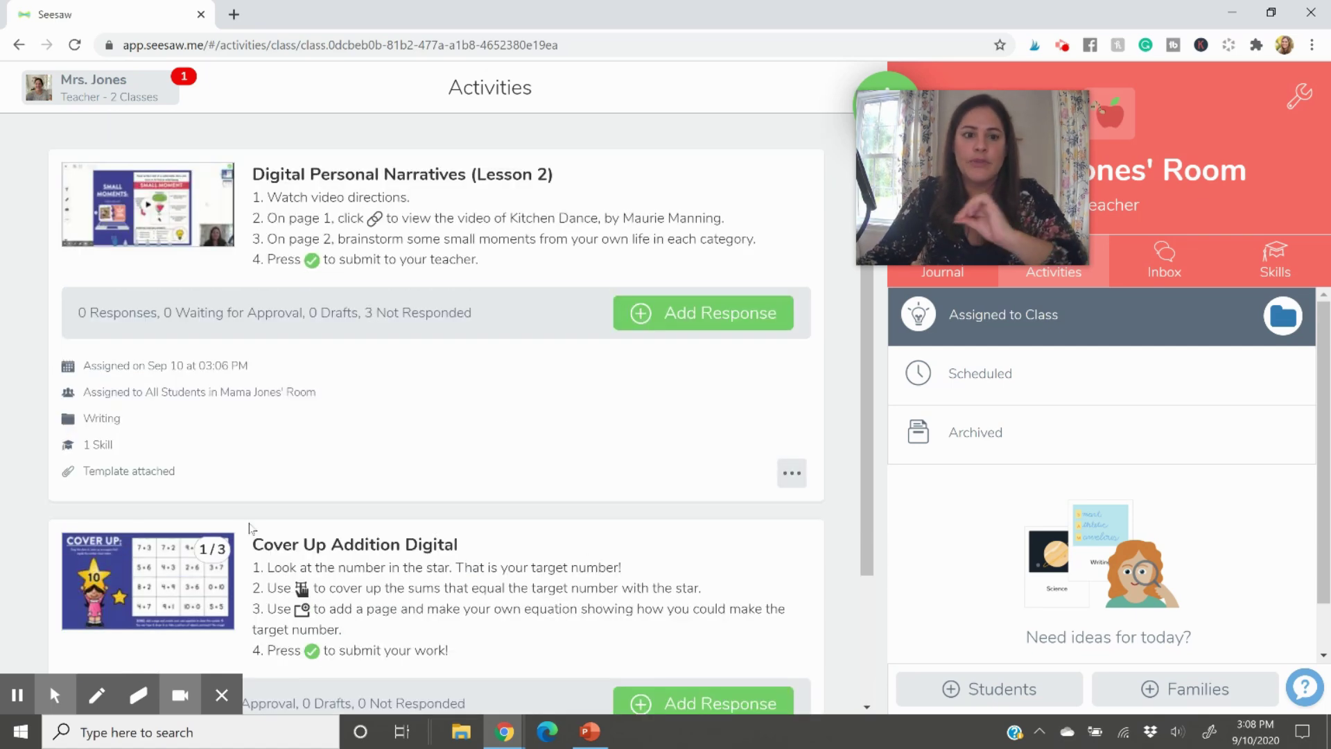
drag(895, 214, 135, 168)
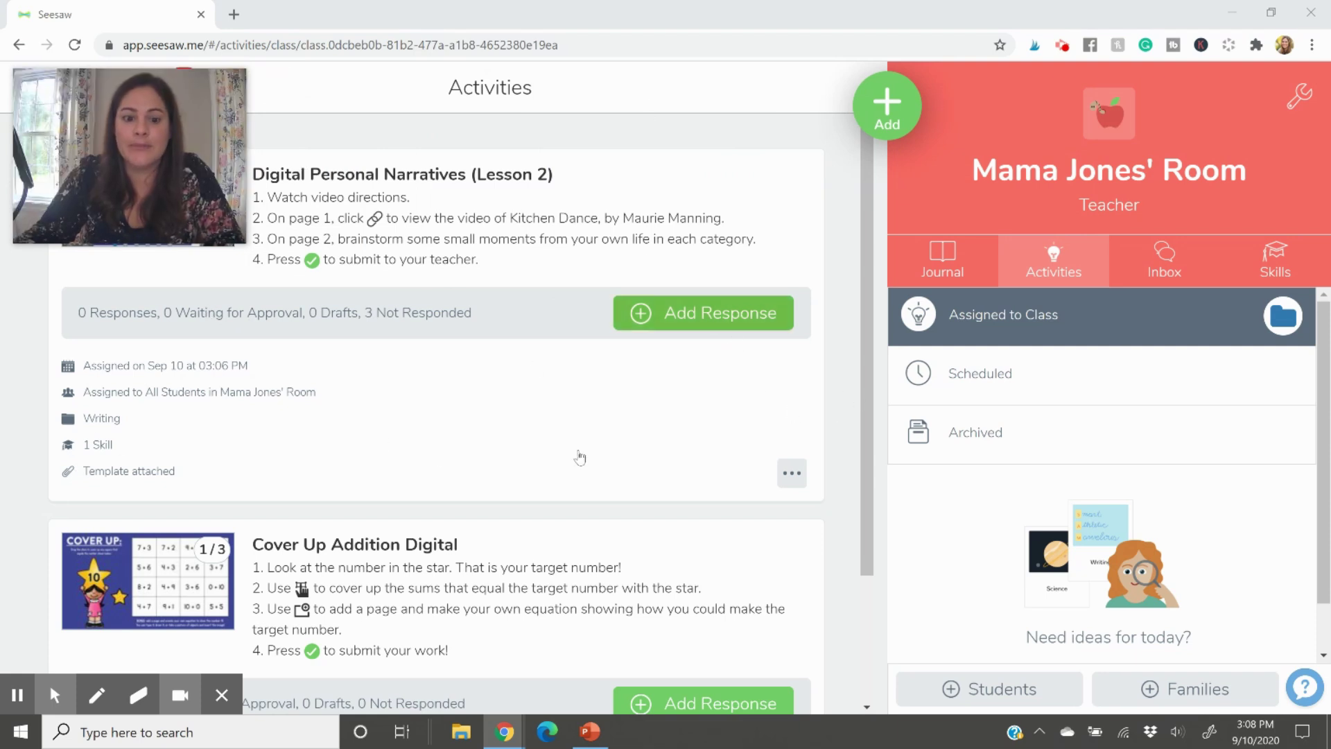
Step: Scroll the Journal to the tiger student's Writing post, re-toggle its like, and cancel a comment
click(18, 695)
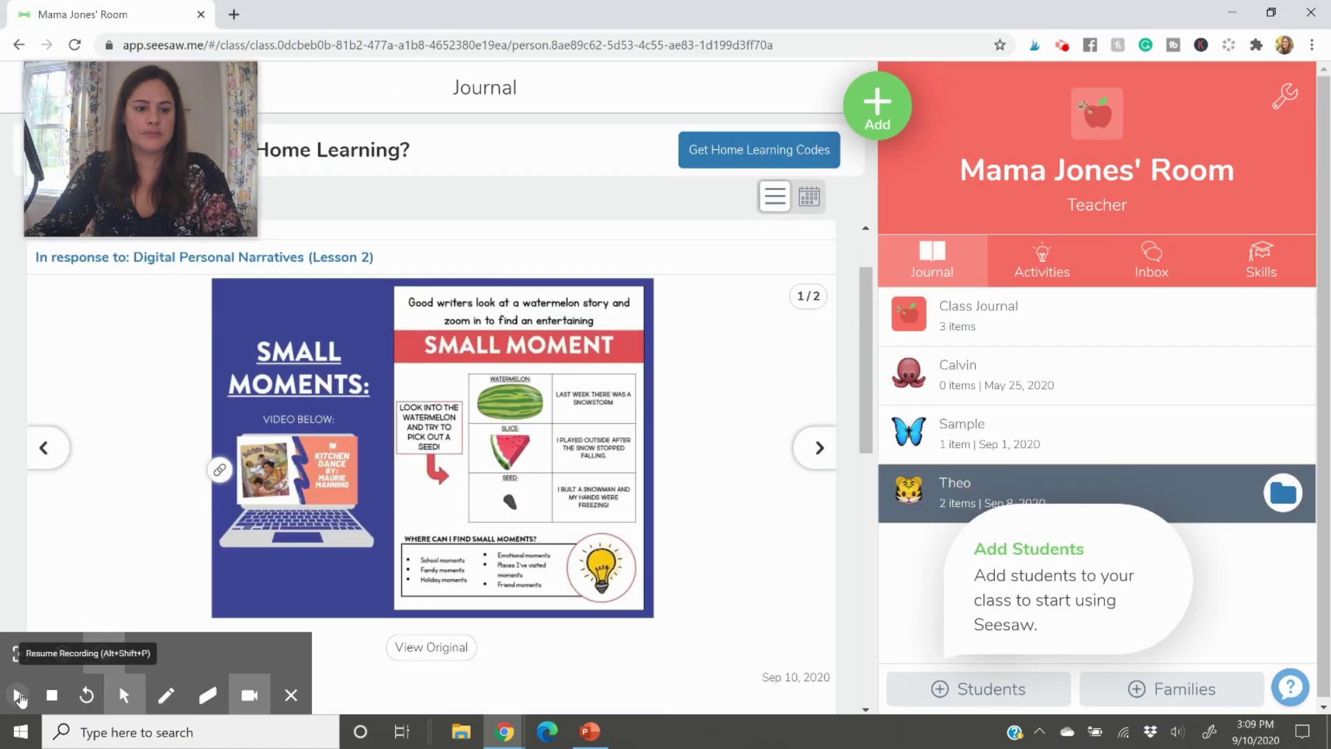
scroll(360, 523, down, 3)
scroll(280, 368, up, 4)
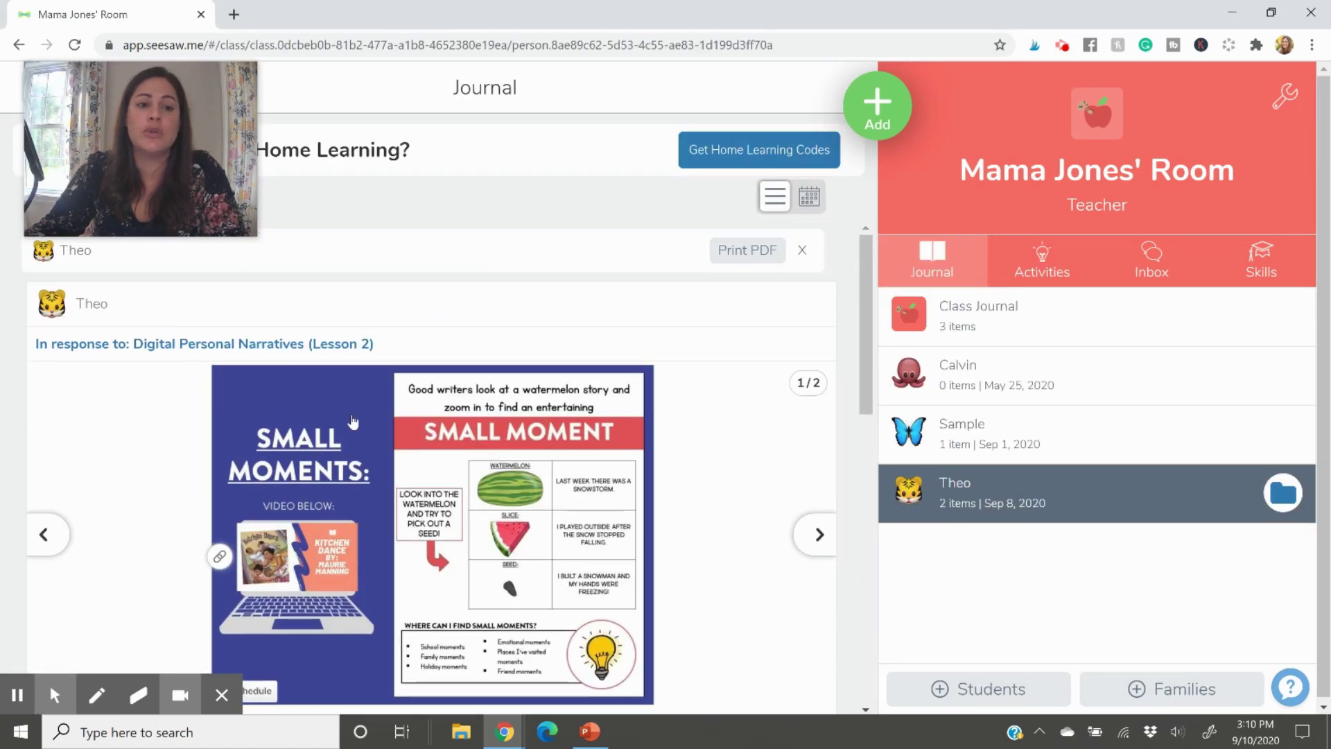
scroll(543, 413, down, 5)
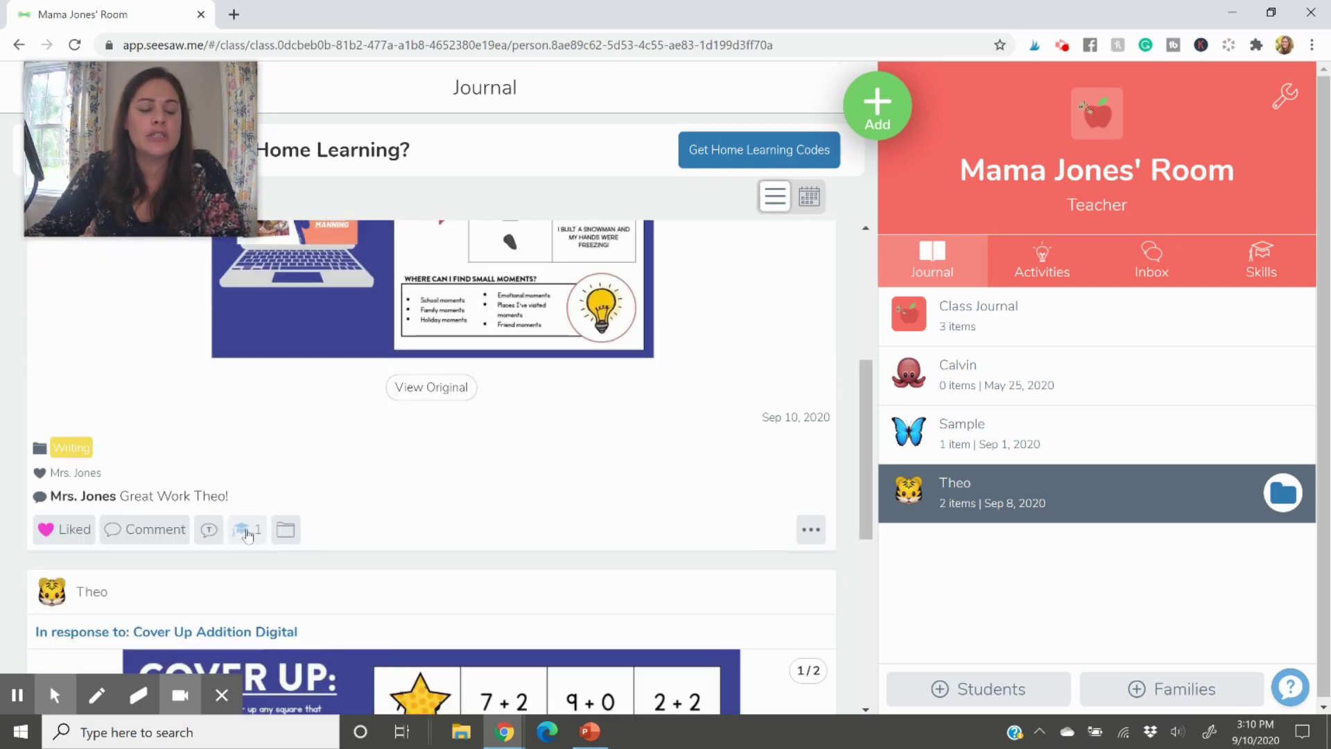
click(61, 530)
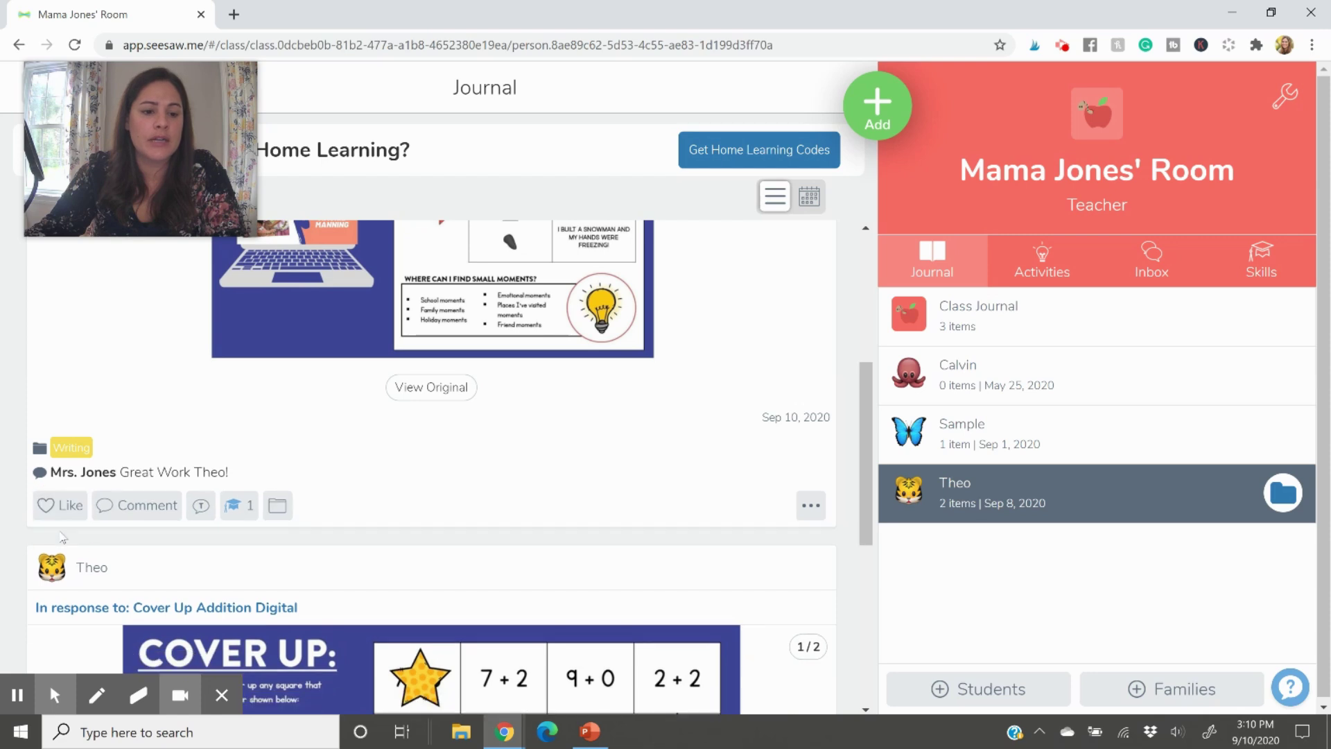
click(67, 506)
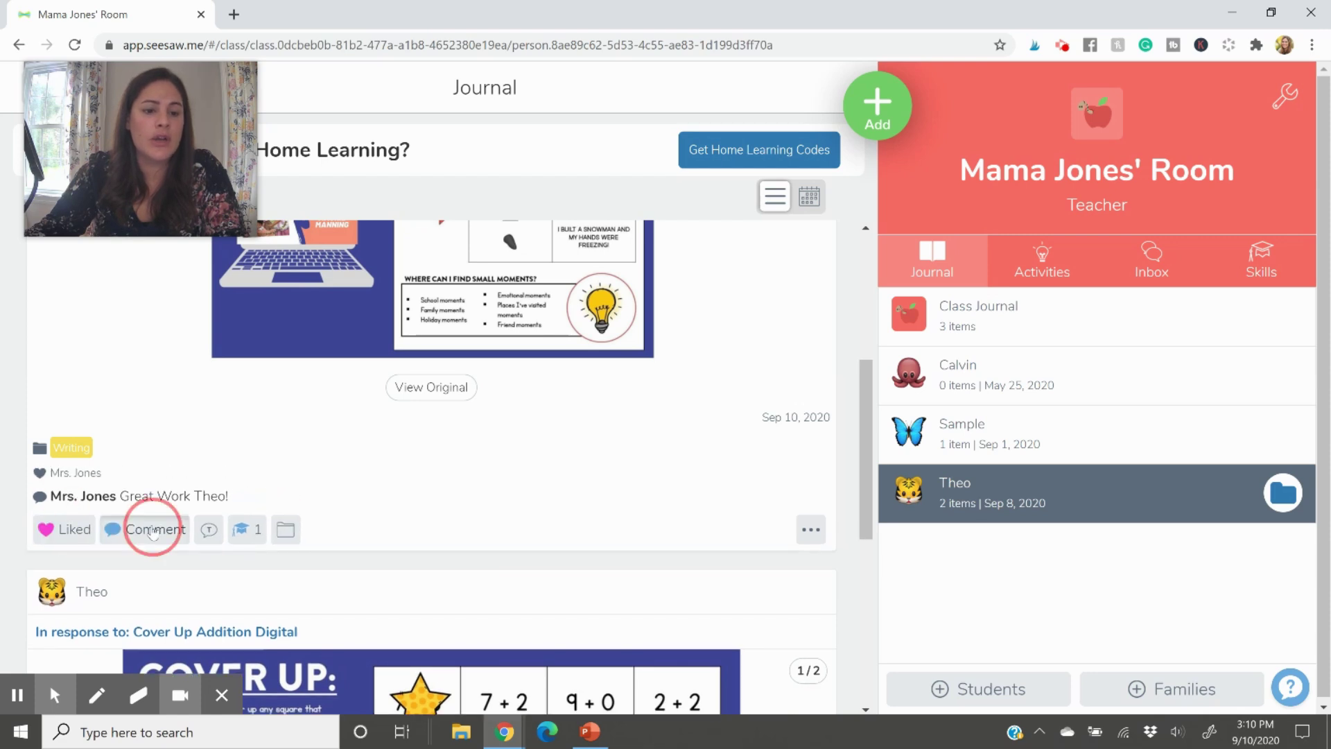
click(152, 531)
click(807, 530)
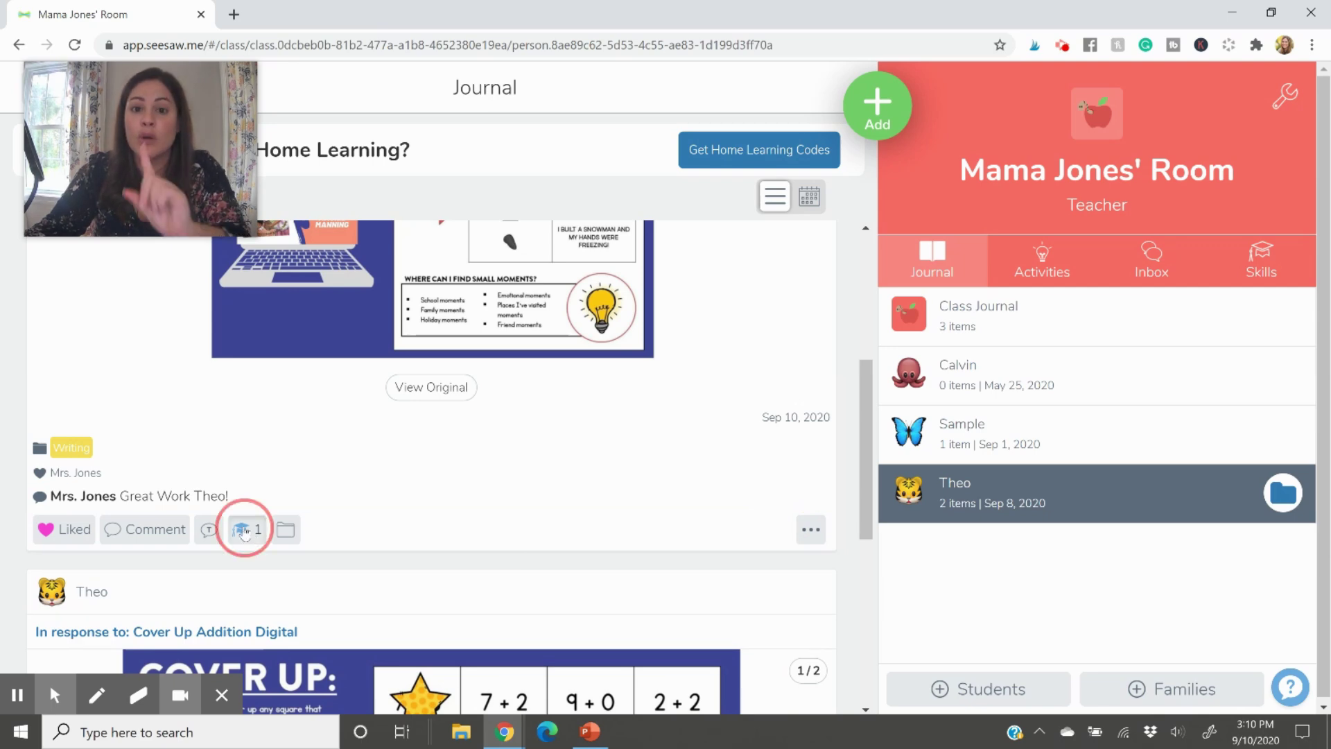
Step: Rate the post's Identifying a Small Moment (1.W.3) skill four of four stars and save
click(243, 531)
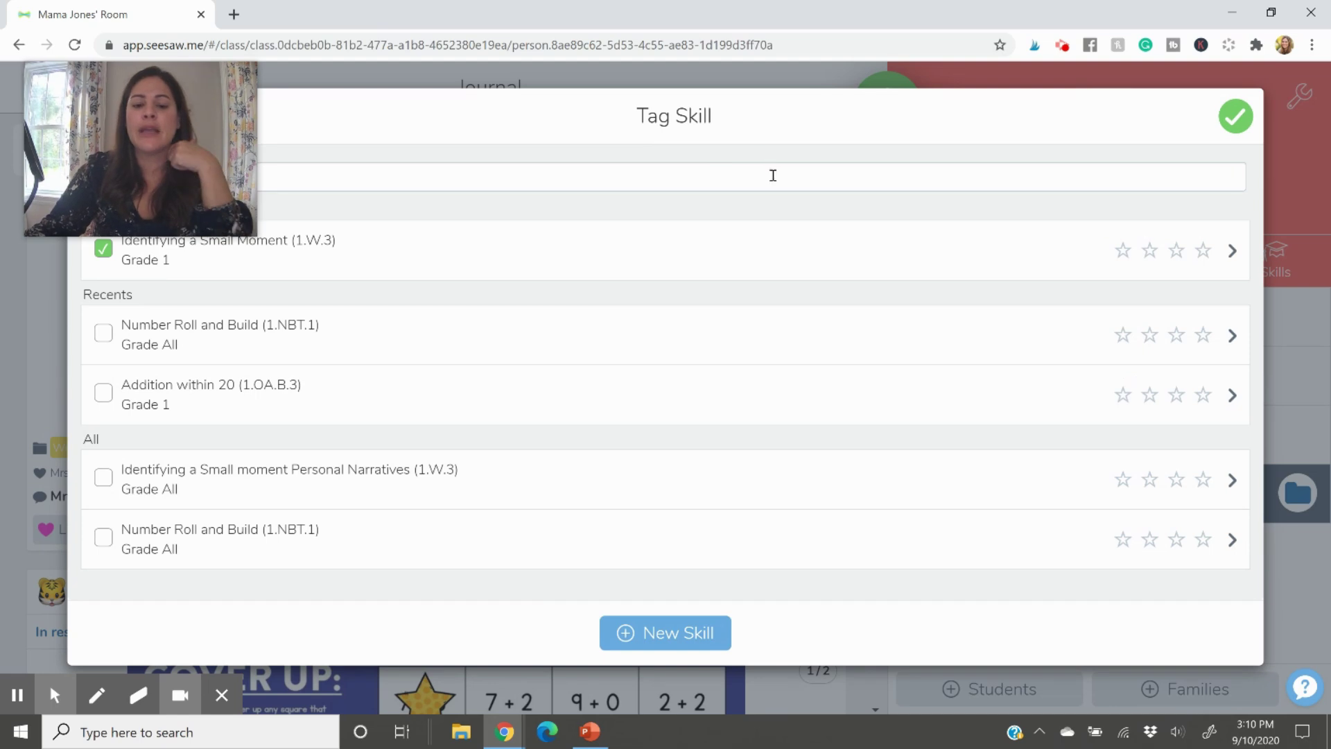
mouse_move(170, 123)
drag(170, 123, 211, 122)
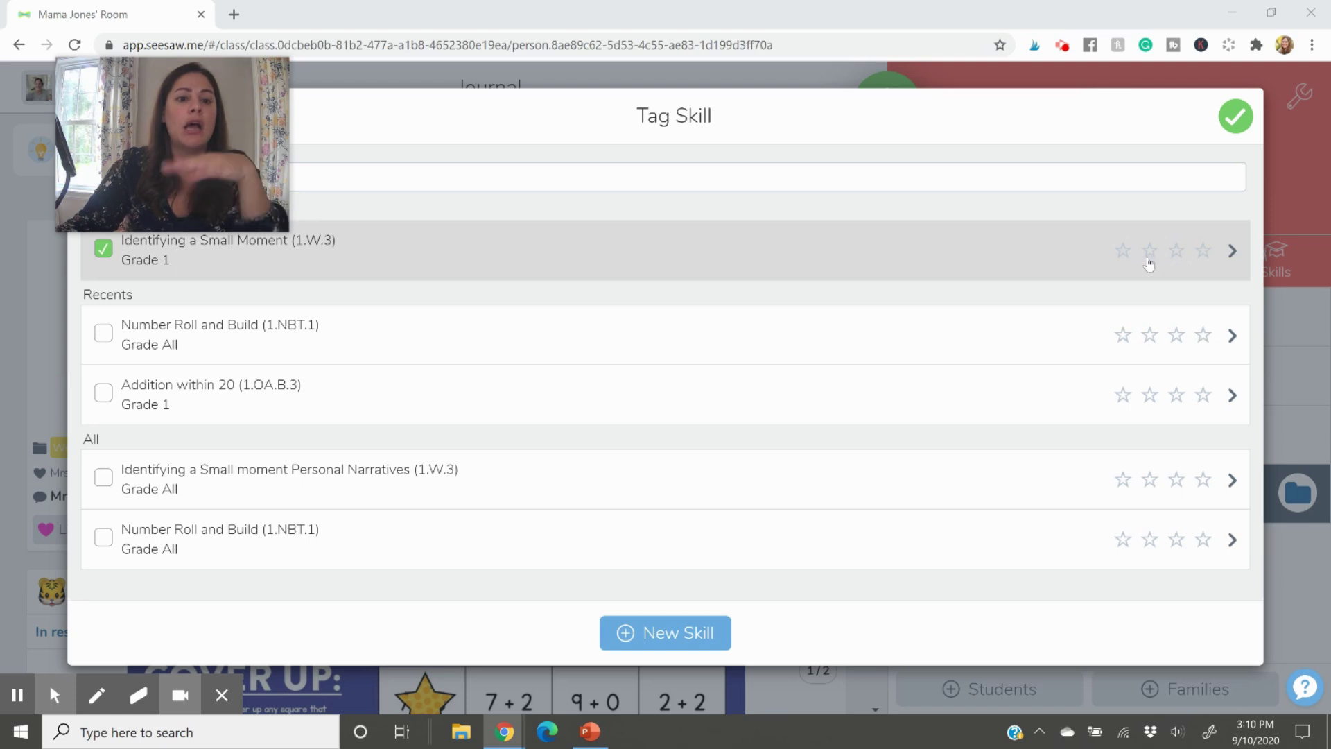
click(1203, 251)
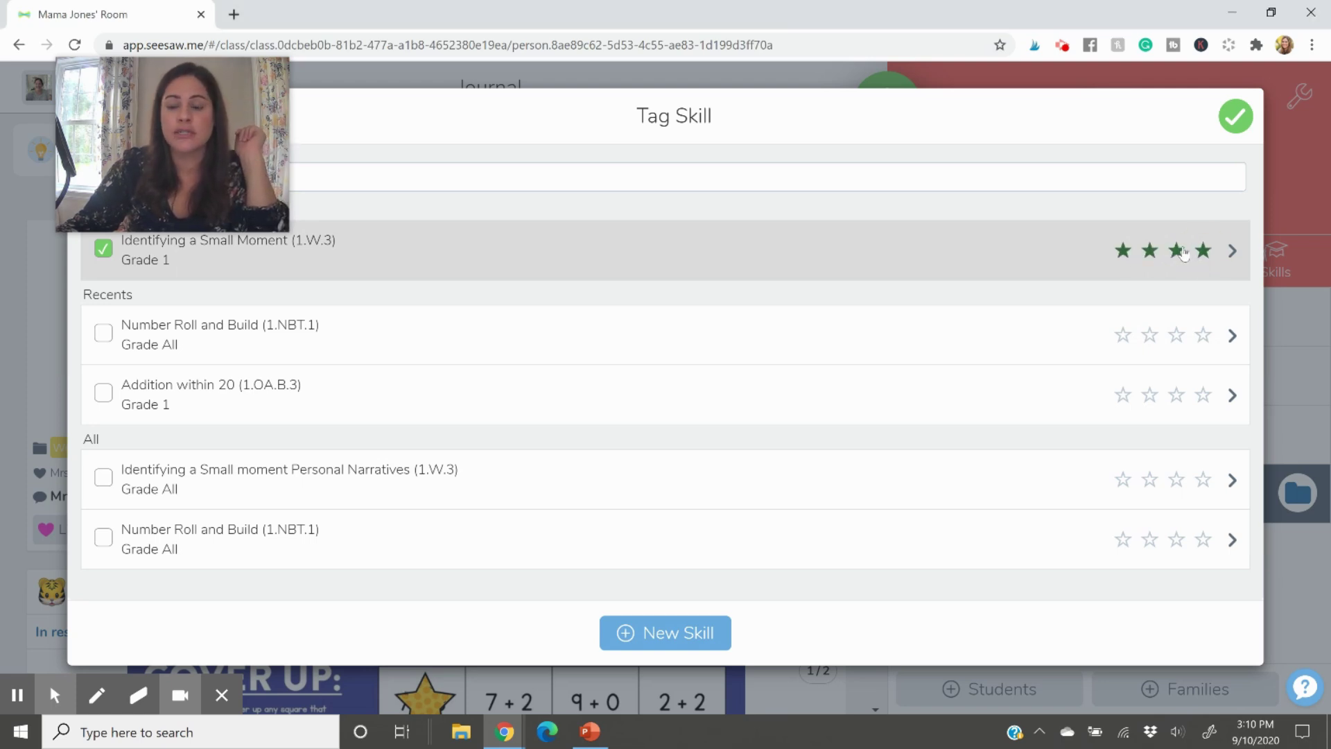
click(1176, 253)
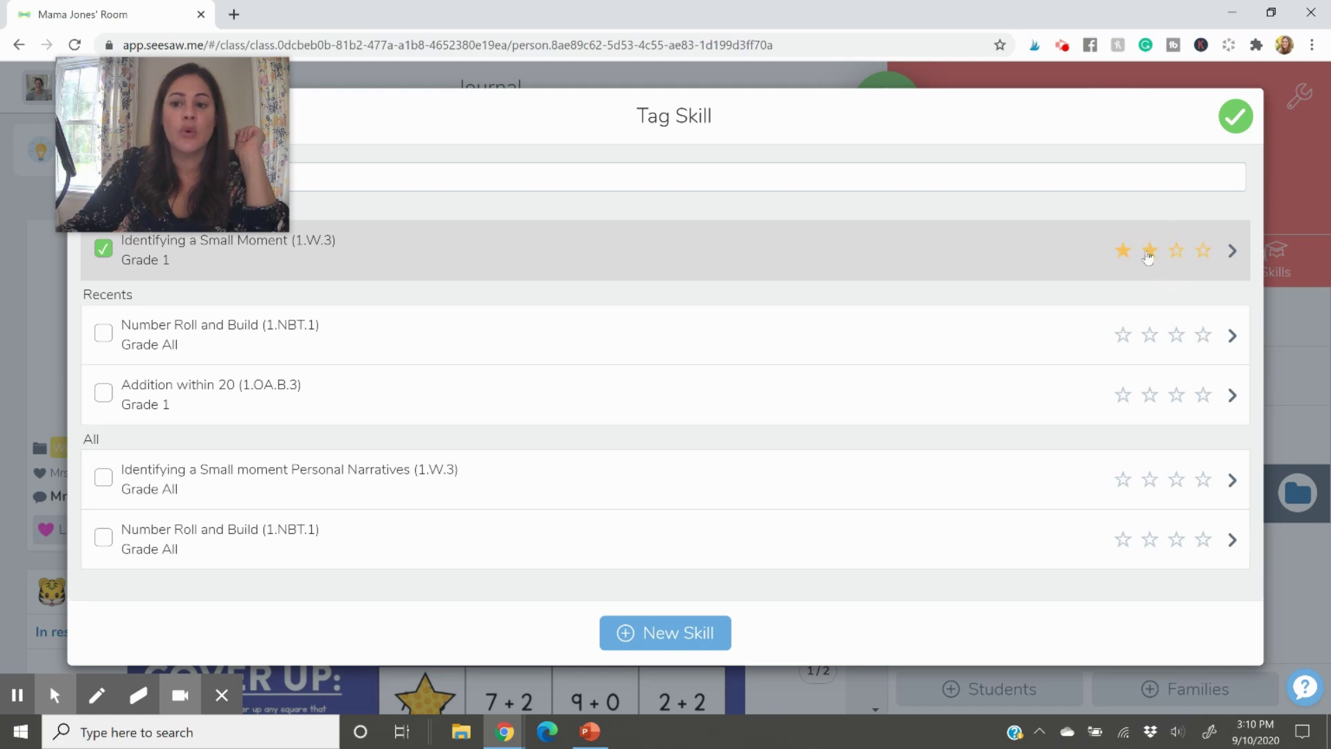
click(1125, 252)
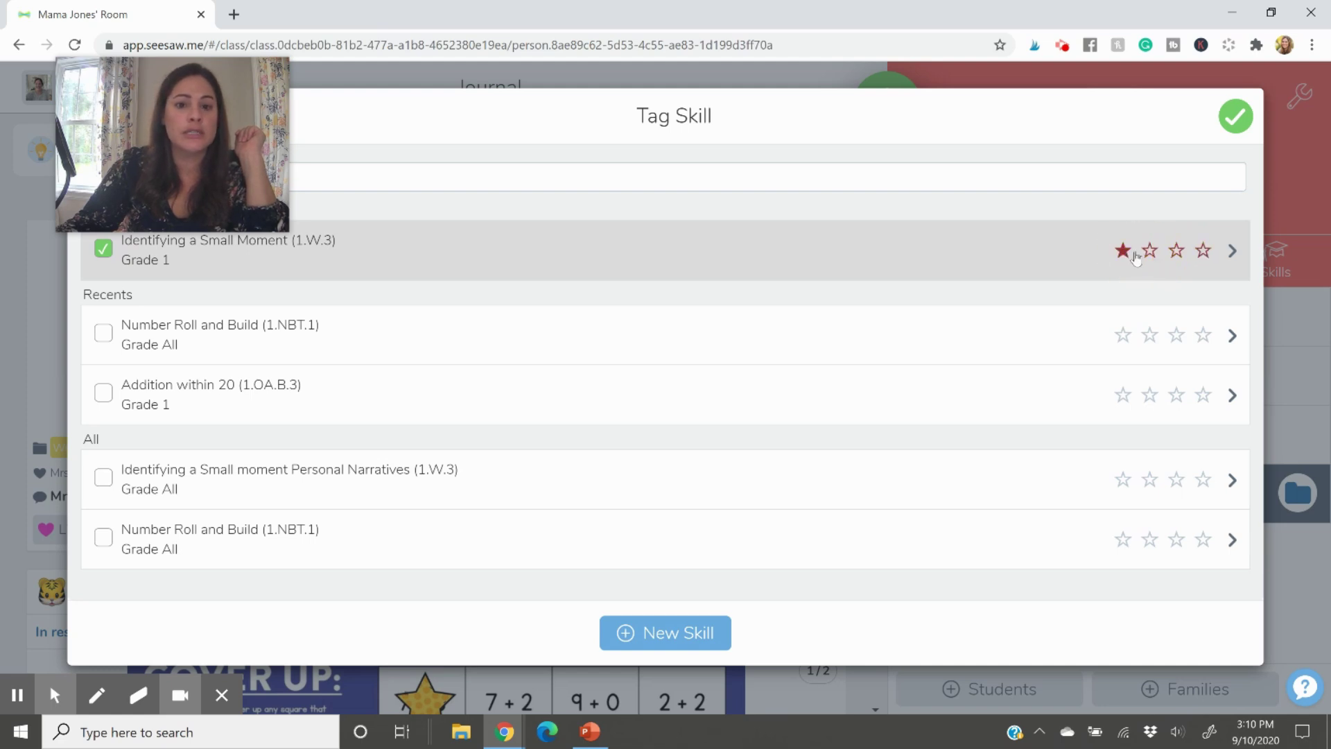
click(1204, 251)
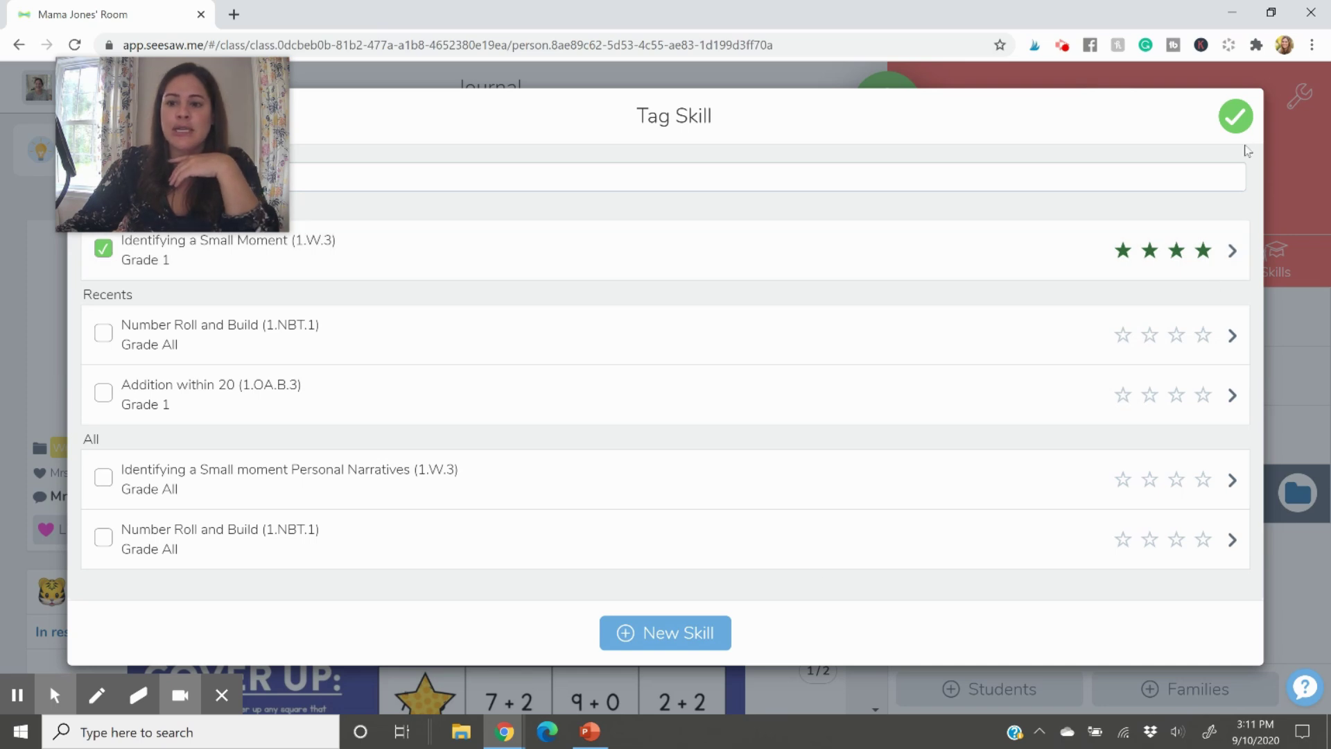
click(1234, 117)
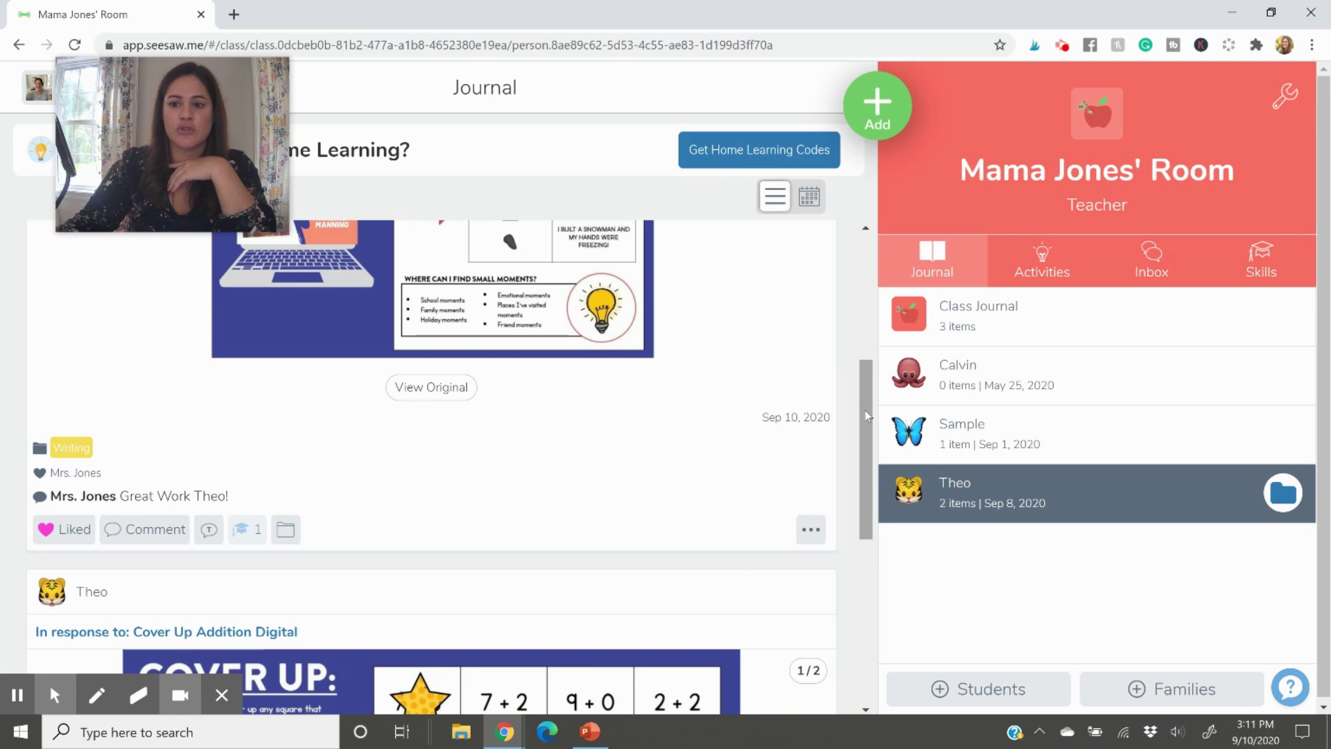
Step: Confirm the 2-star rating on the tiger student's Identifying a Small Moment post from the Skills grid
click(1272, 268)
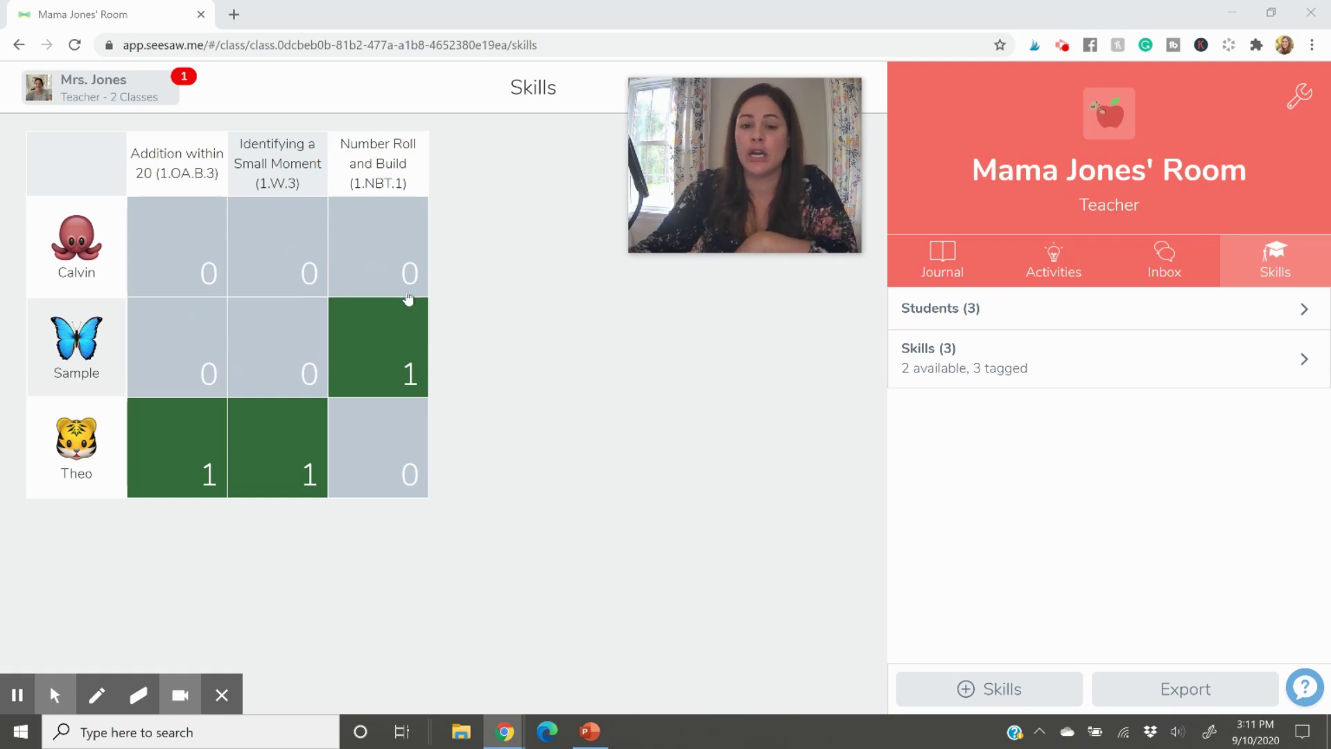
click(274, 451)
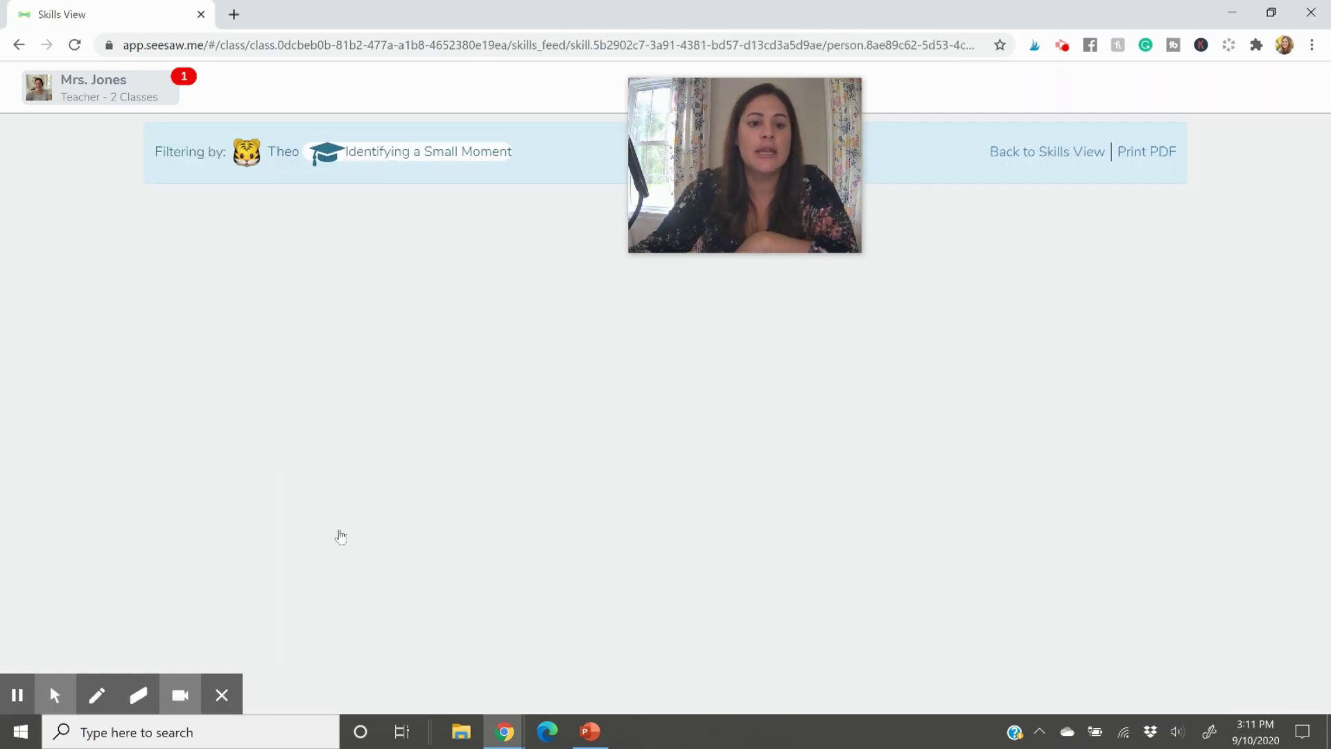
scroll(741, 417, down, 3)
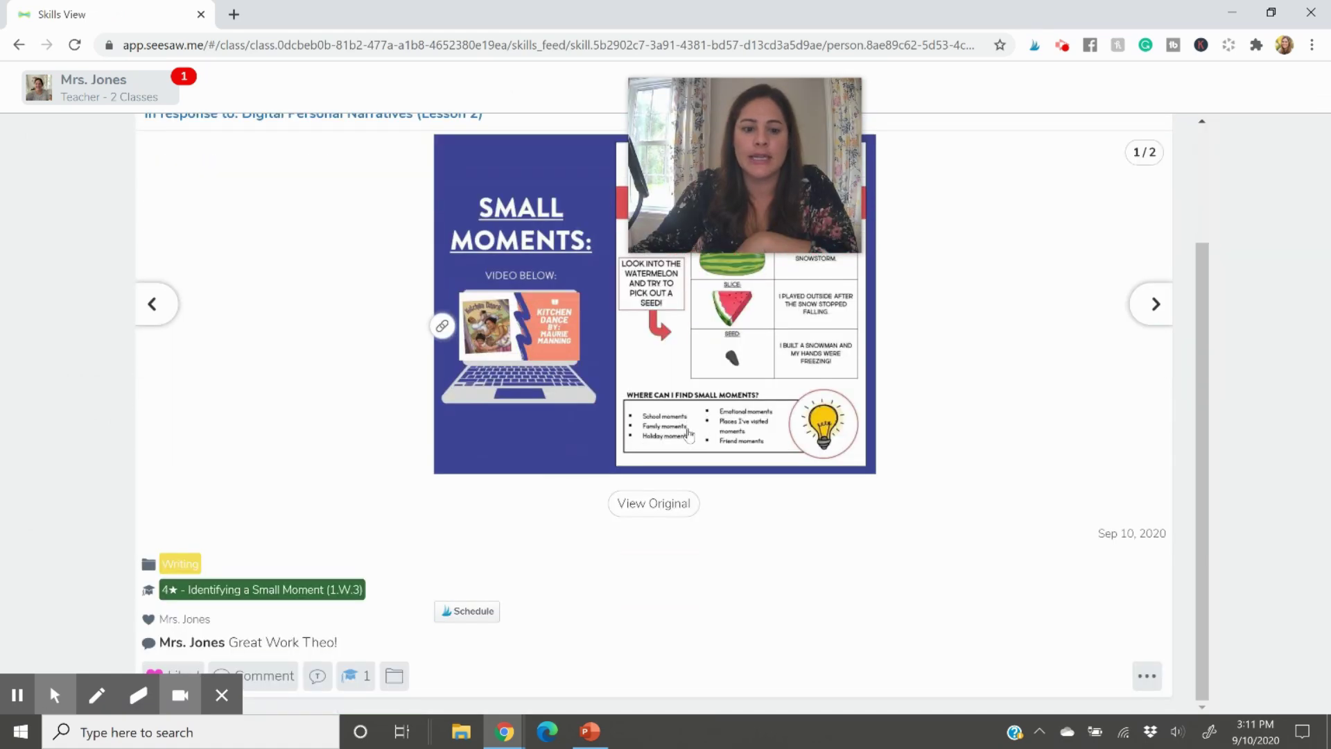
click(354, 677)
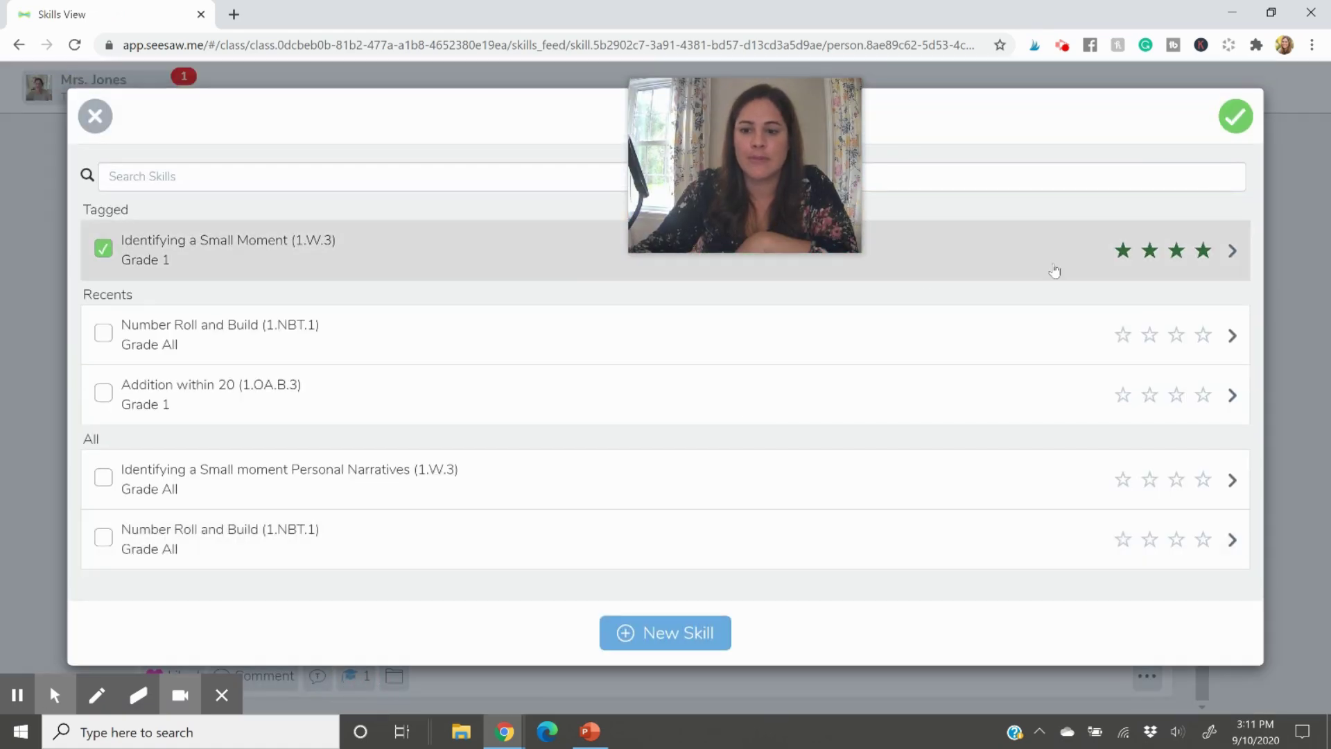
click(1235, 117)
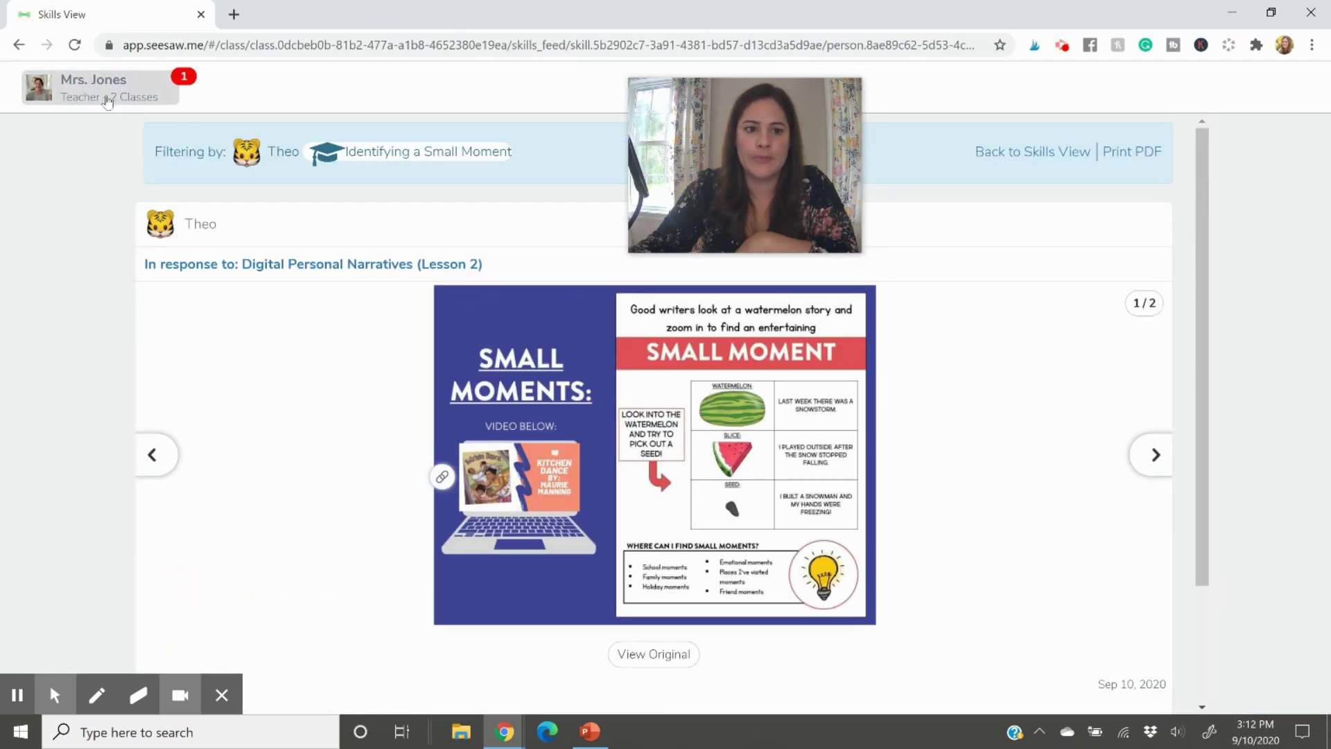
Step: Return to the class journal and reopen its Skills grid
click(94, 86)
click(108, 198)
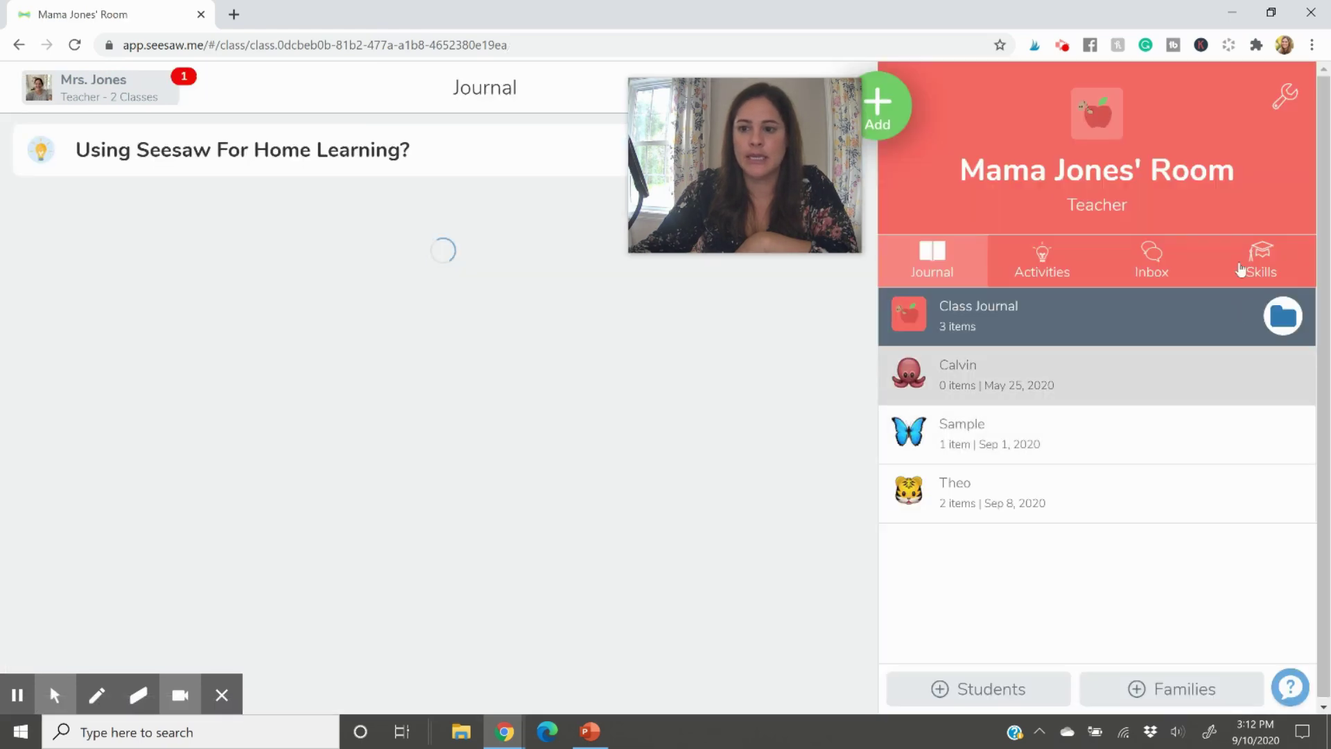
click(1242, 269)
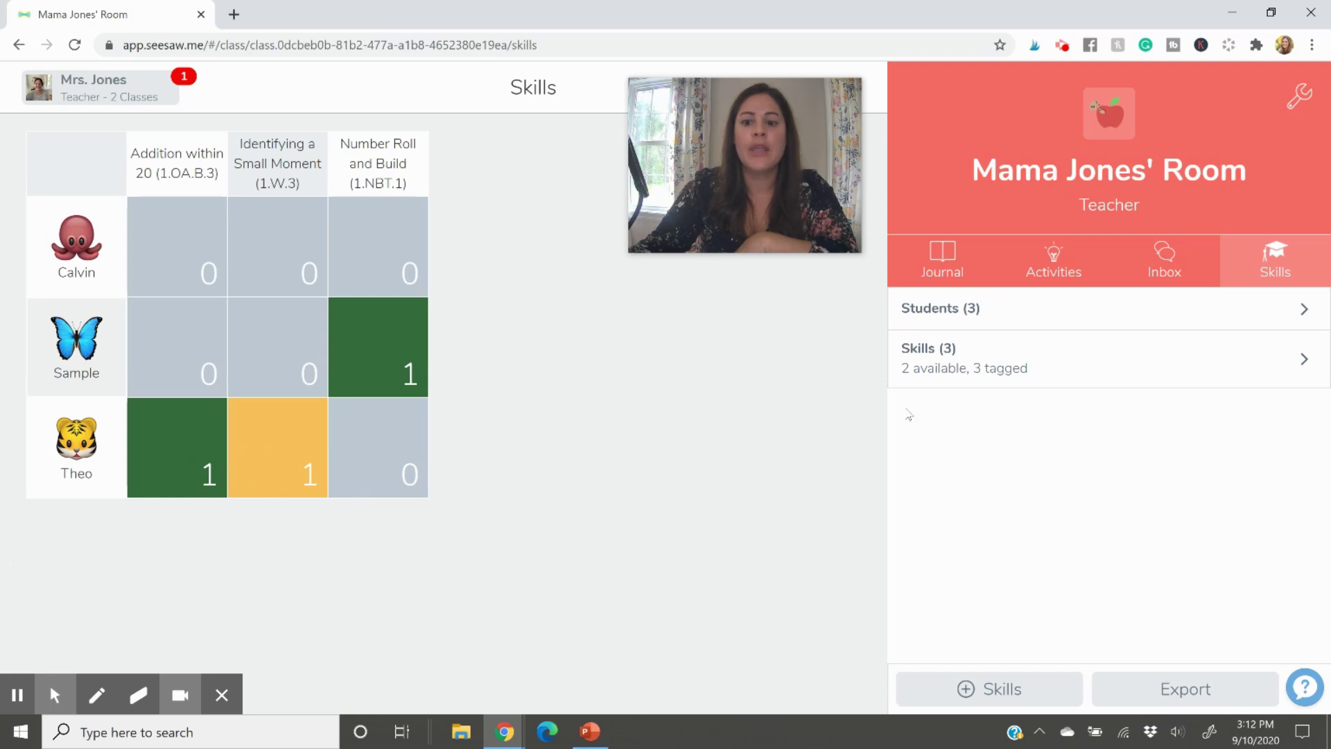
Step: Filter the Skills grid to Identifying a Small Moment and to the tiger student
click(1038, 375)
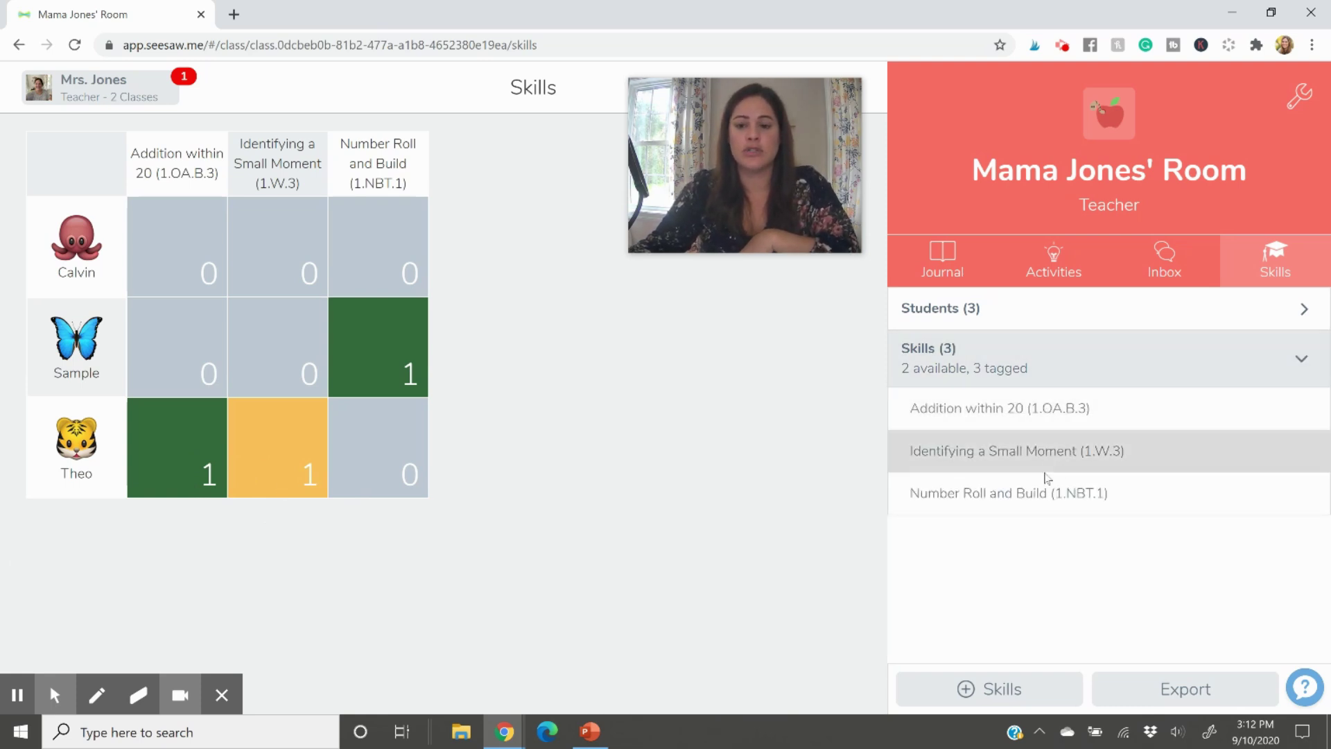
click(1044, 458)
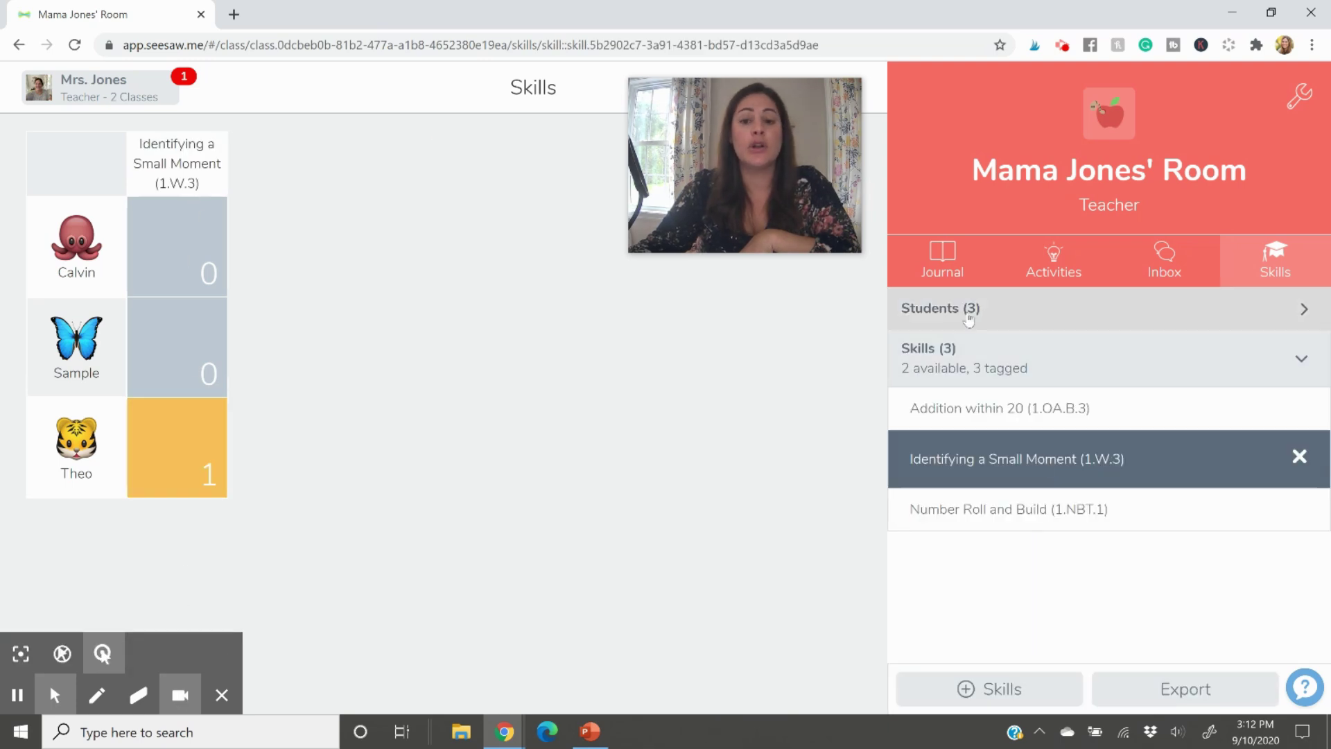
click(968, 316)
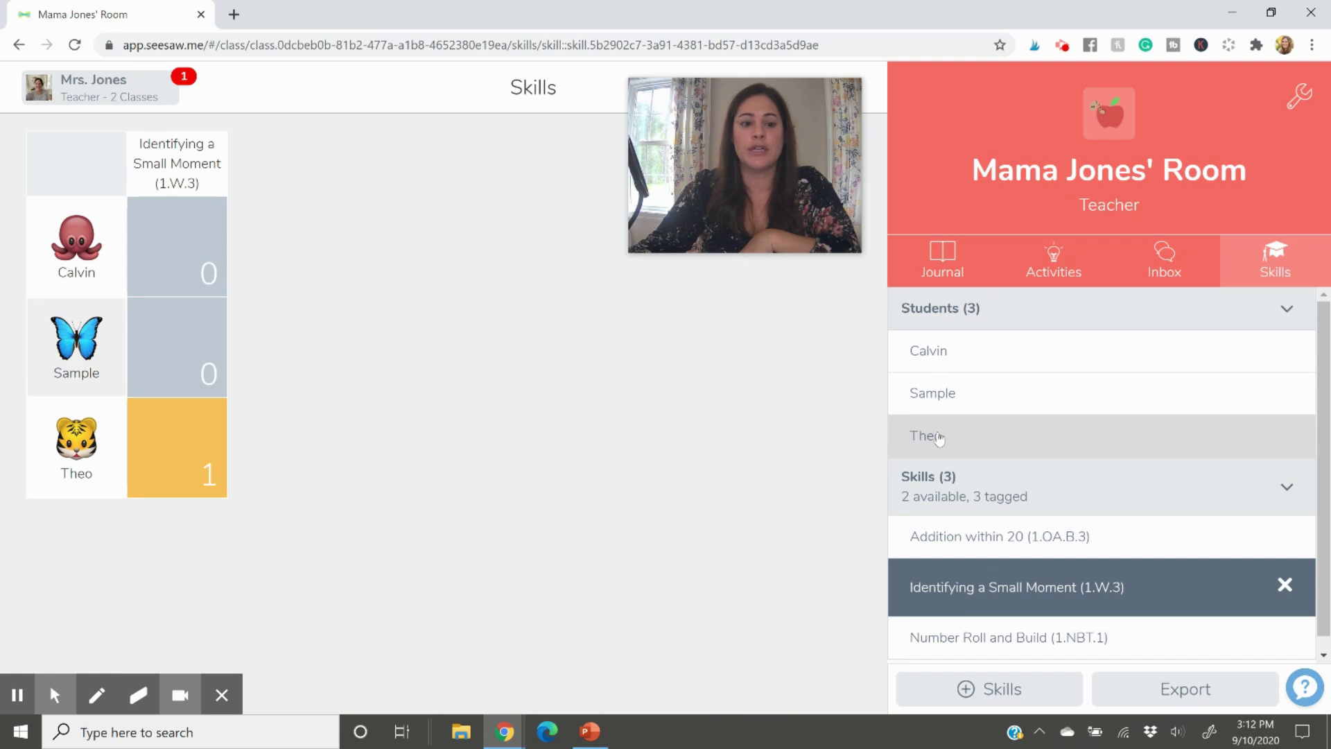
click(938, 437)
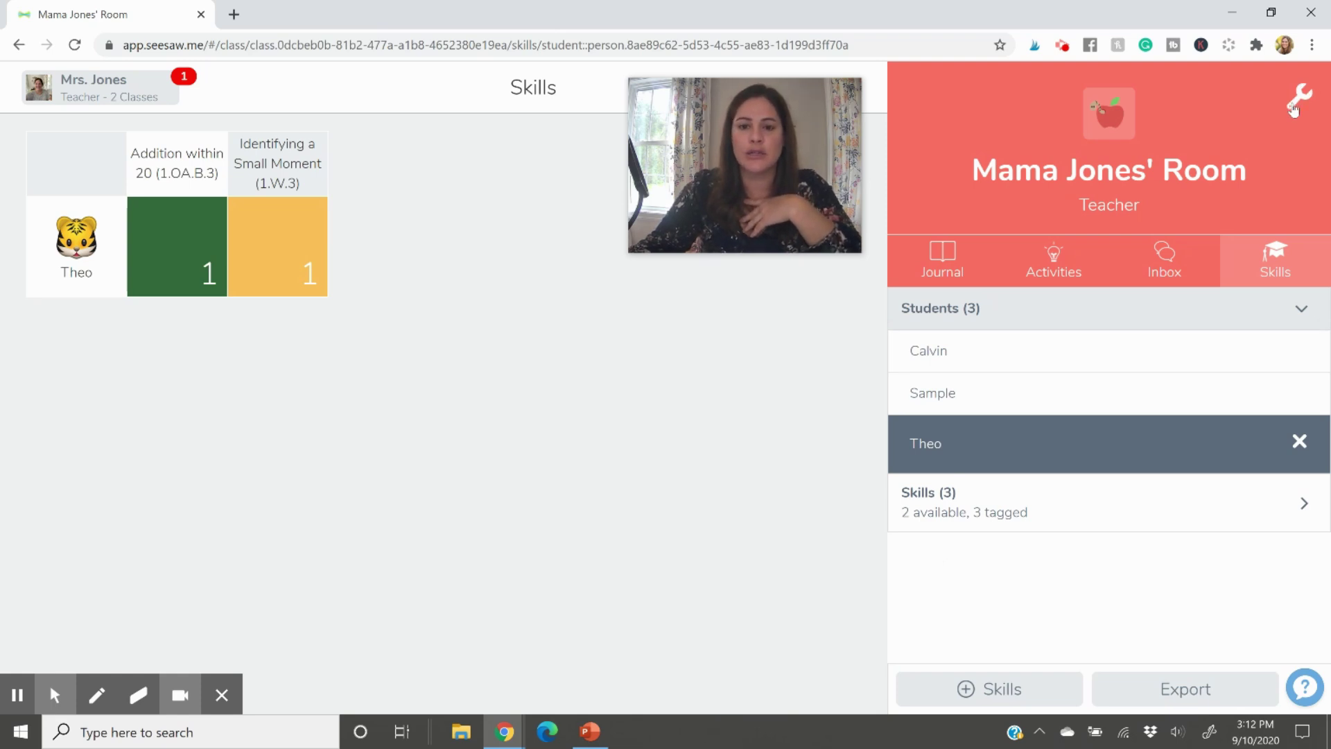
click(1294, 104)
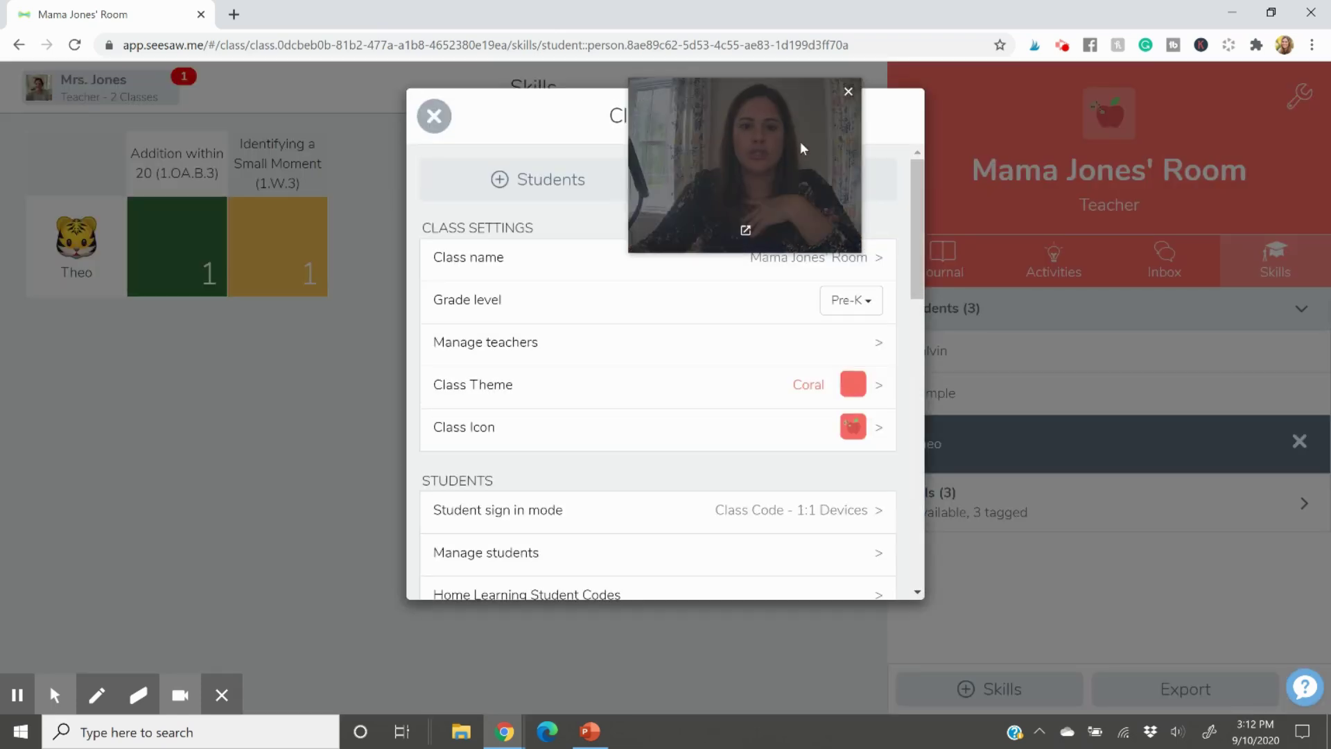
drag(800, 142, 306, 179)
scroll(710, 397, down, 10)
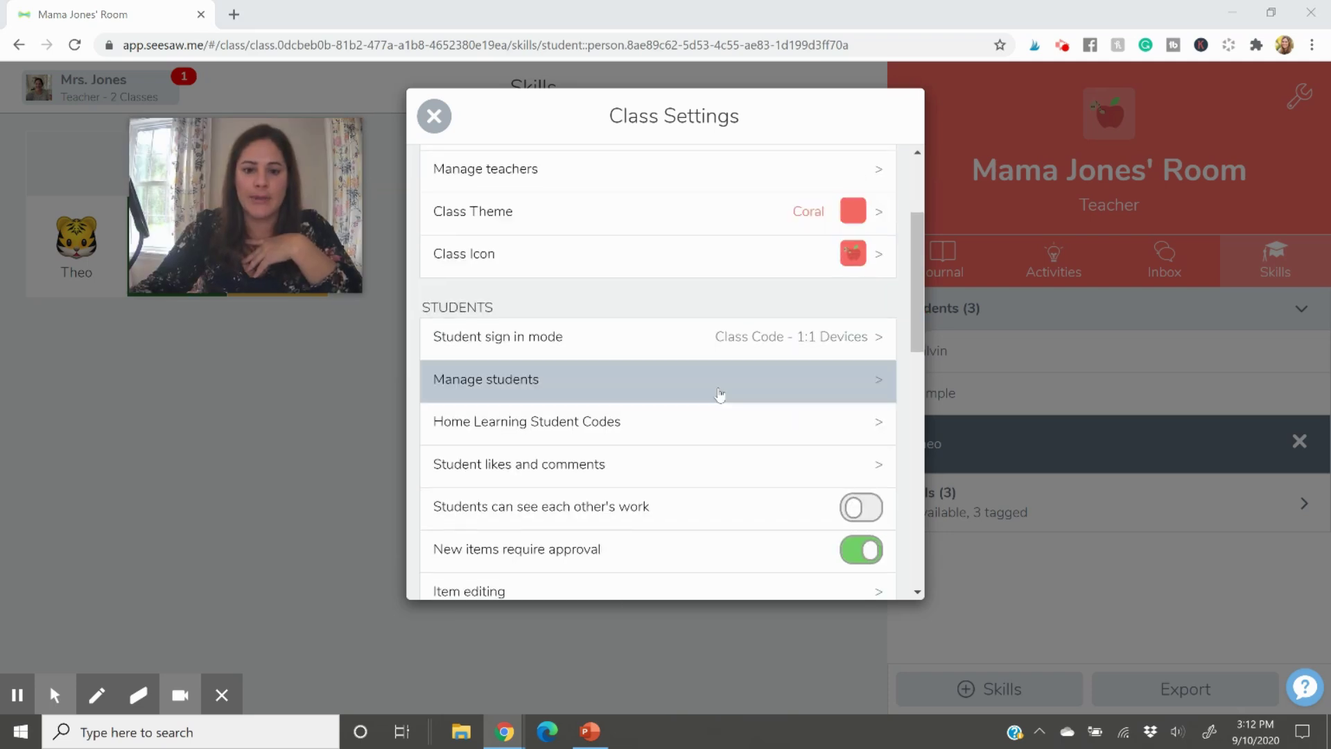
scroll(720, 409, down, 4)
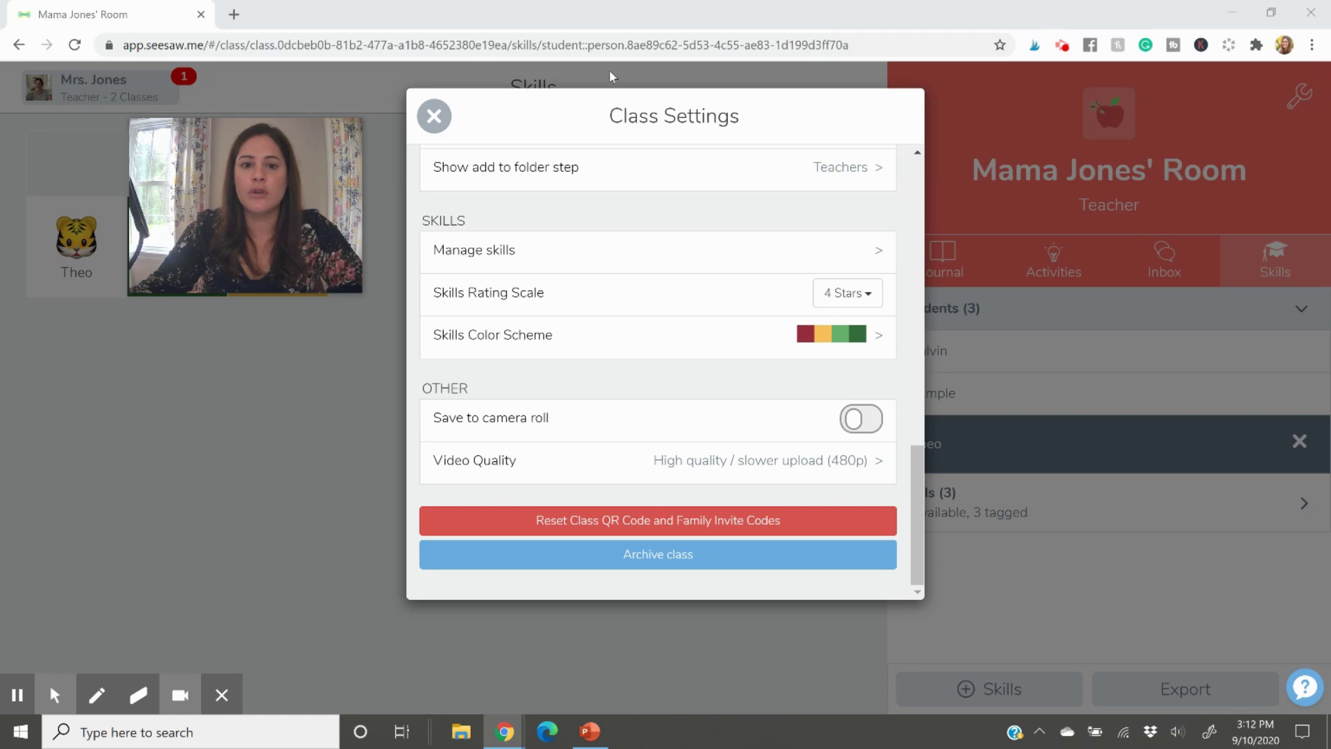
click(434, 117)
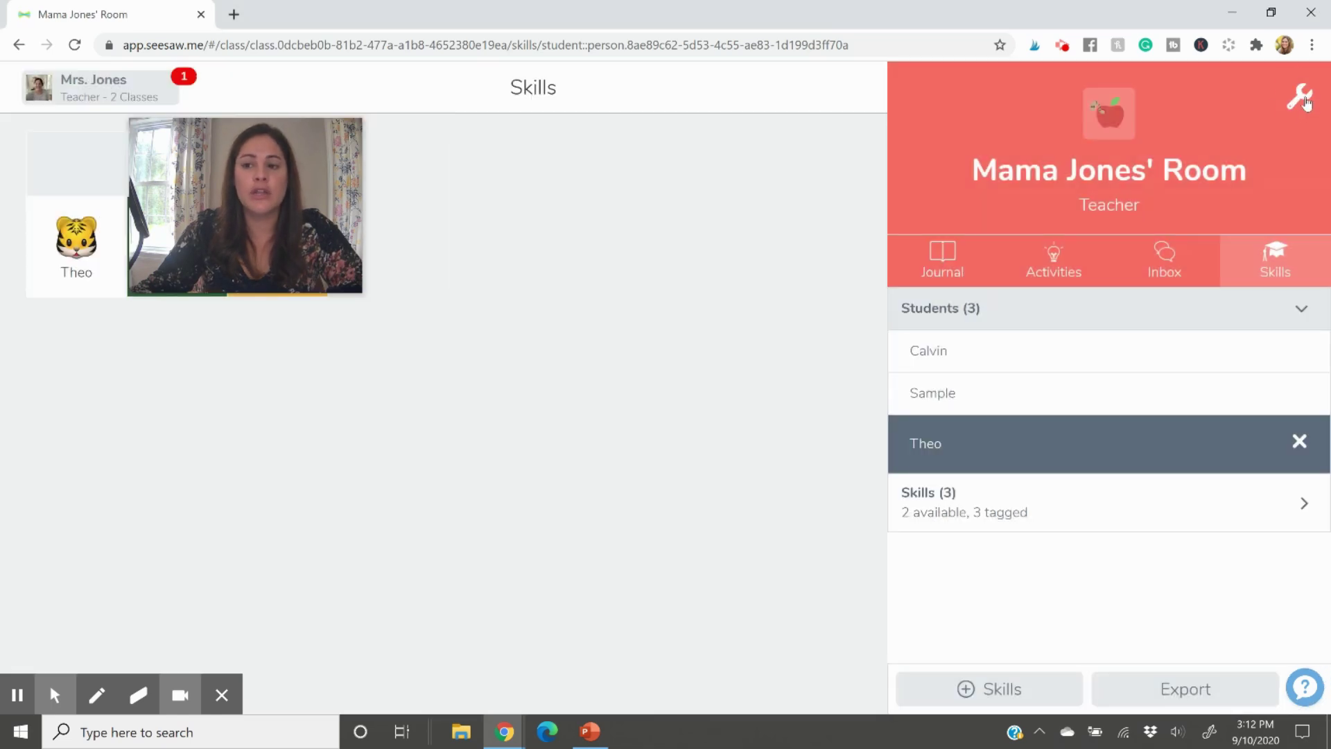
click(1301, 98)
scroll(645, 324, down, 3)
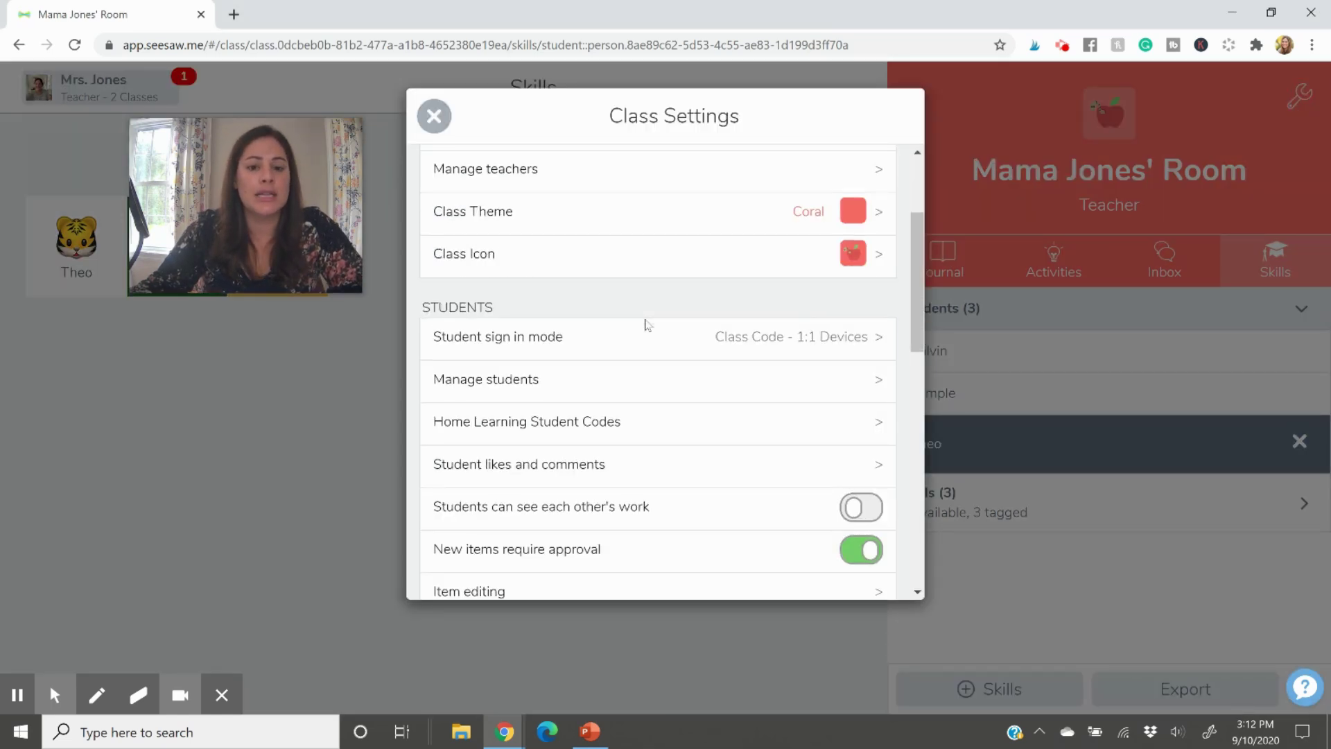
scroll(645, 324, down, 10)
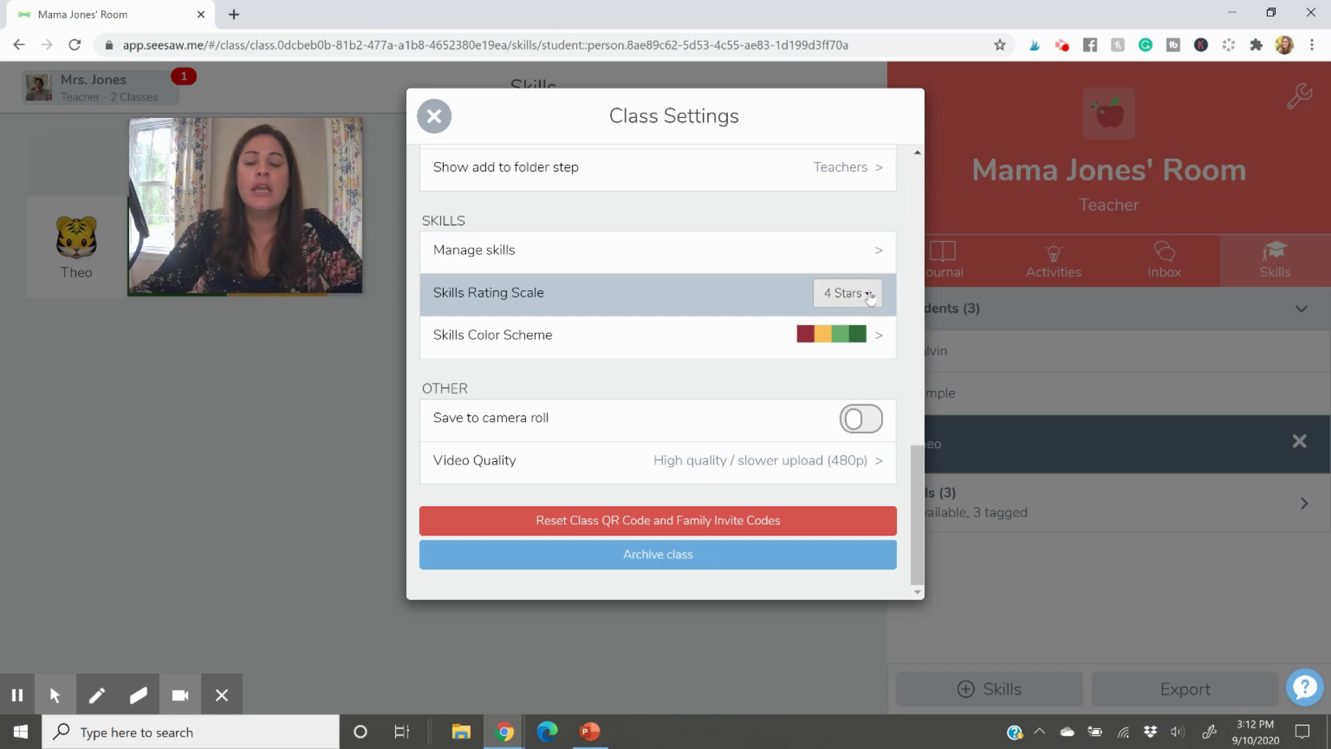
click(849, 293)
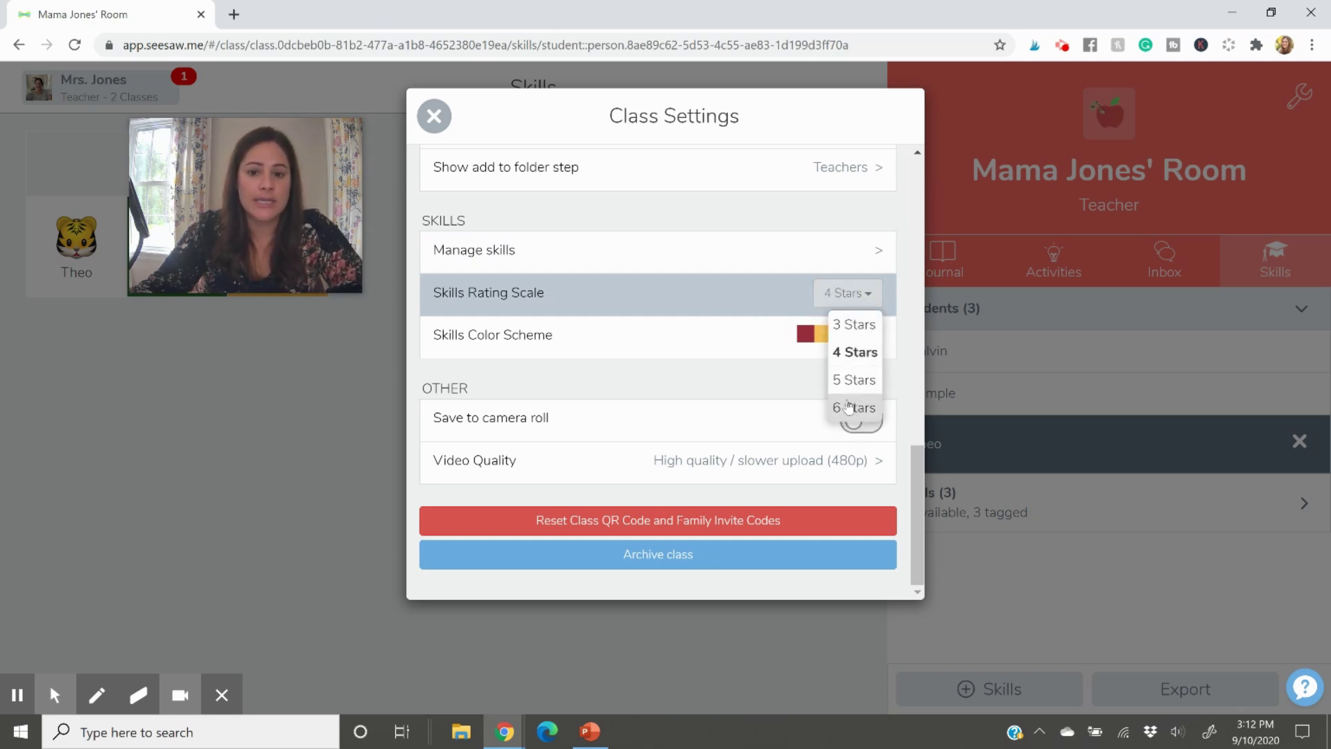
click(785, 348)
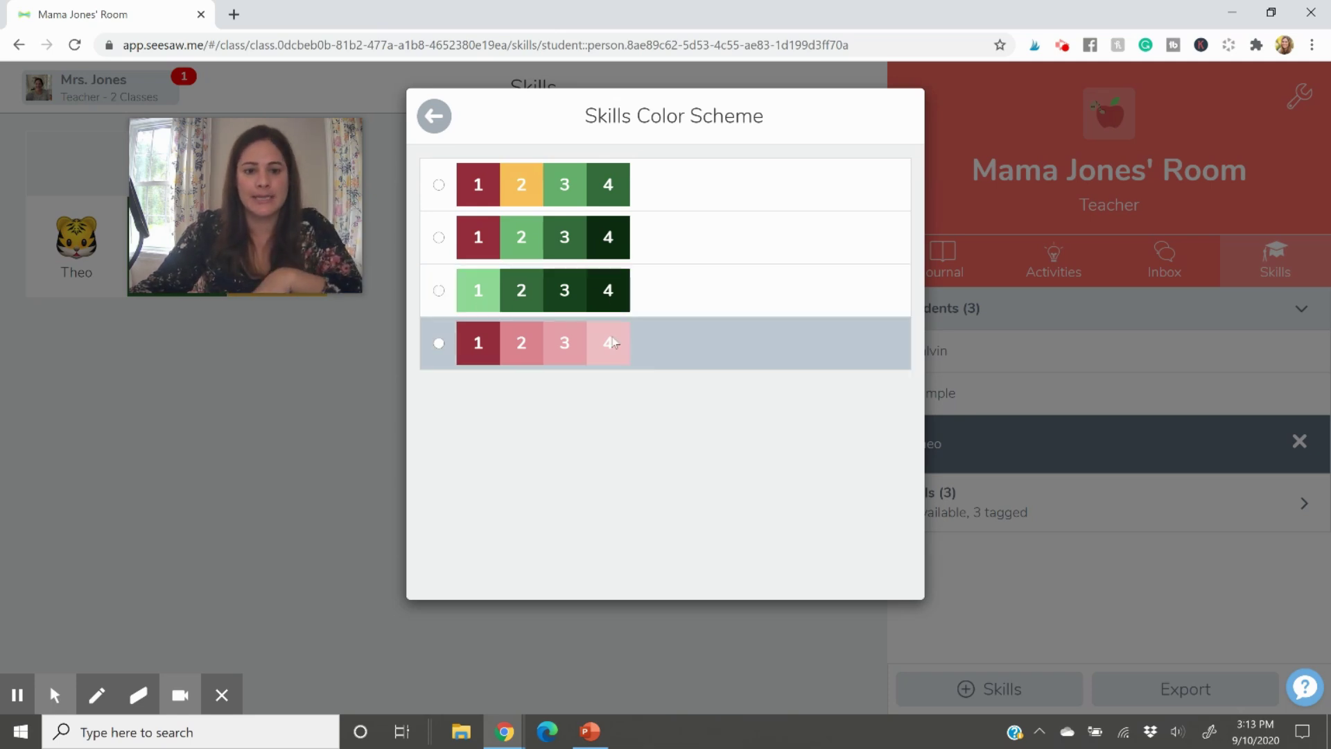
click(434, 117)
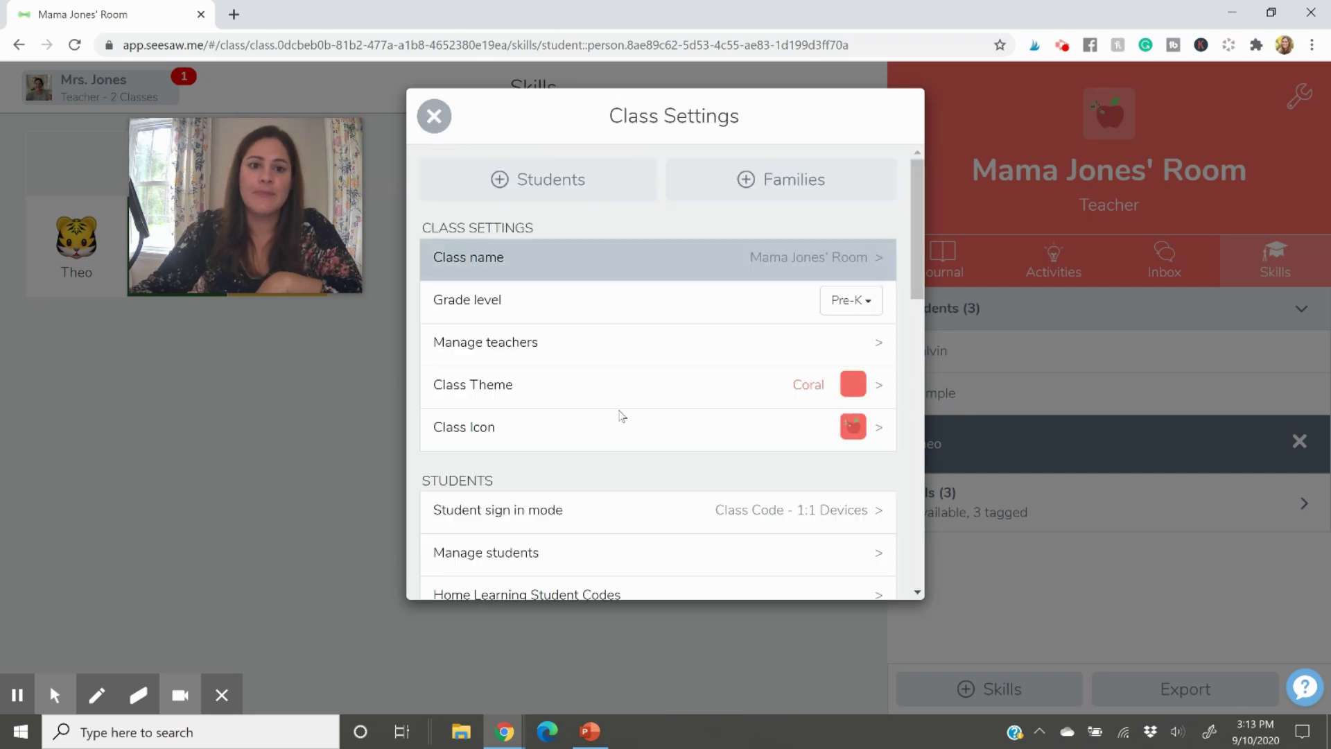
click(435, 116)
drag(335, 289, 805, 283)
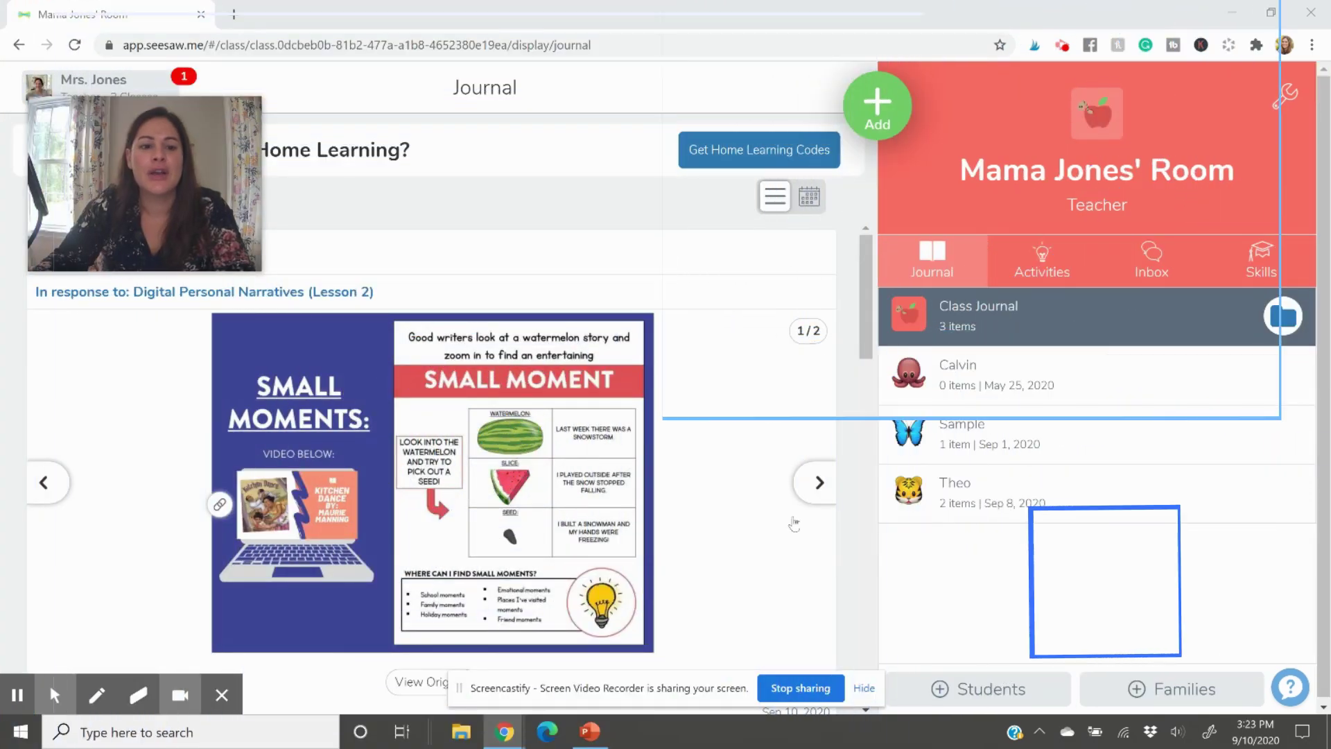
Step: Switch to the class Activities and open Manage Folders from the folder picker
click(867, 690)
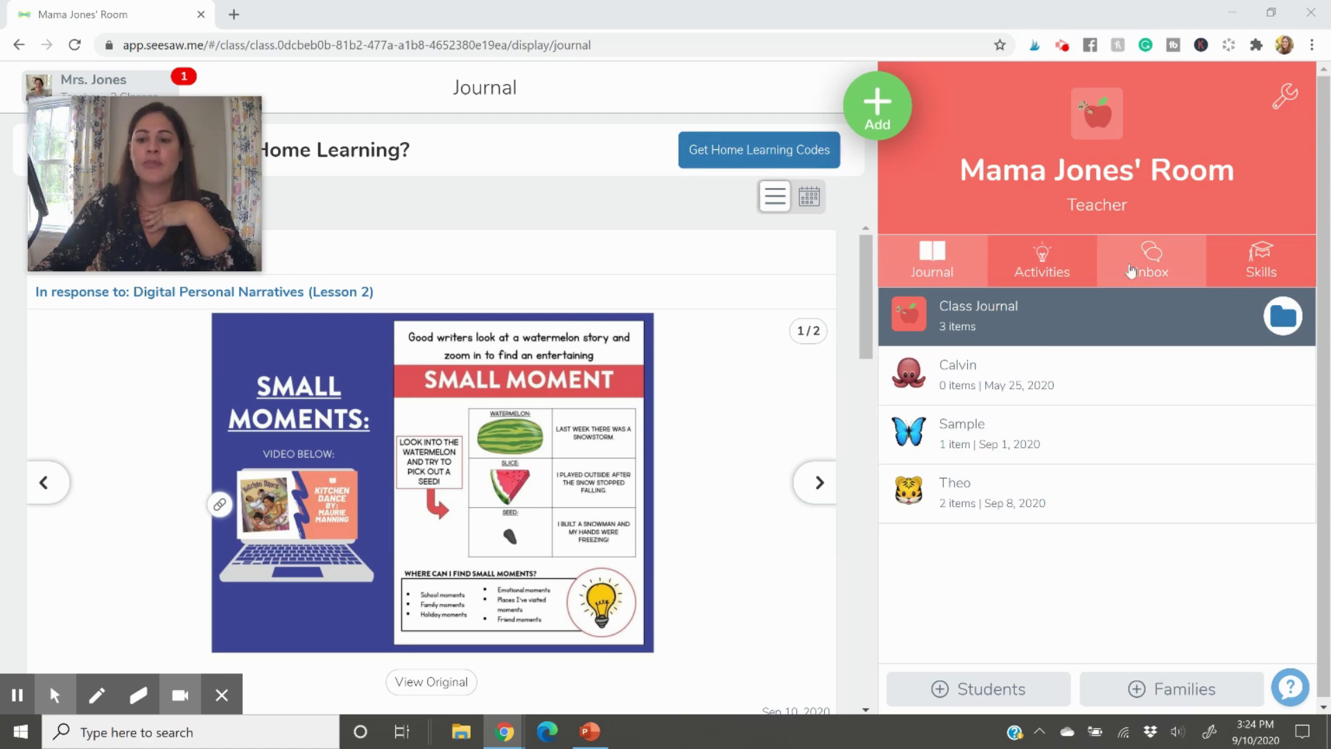
click(1043, 262)
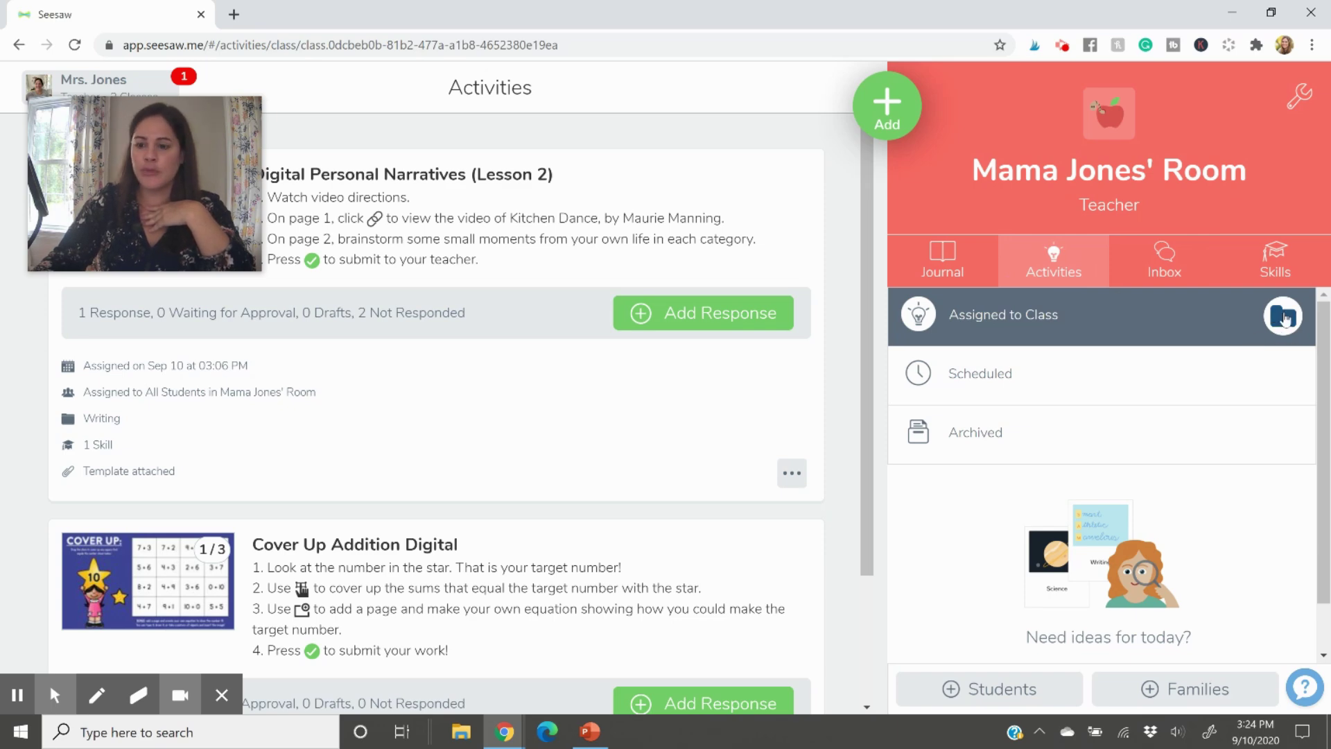
click(1285, 319)
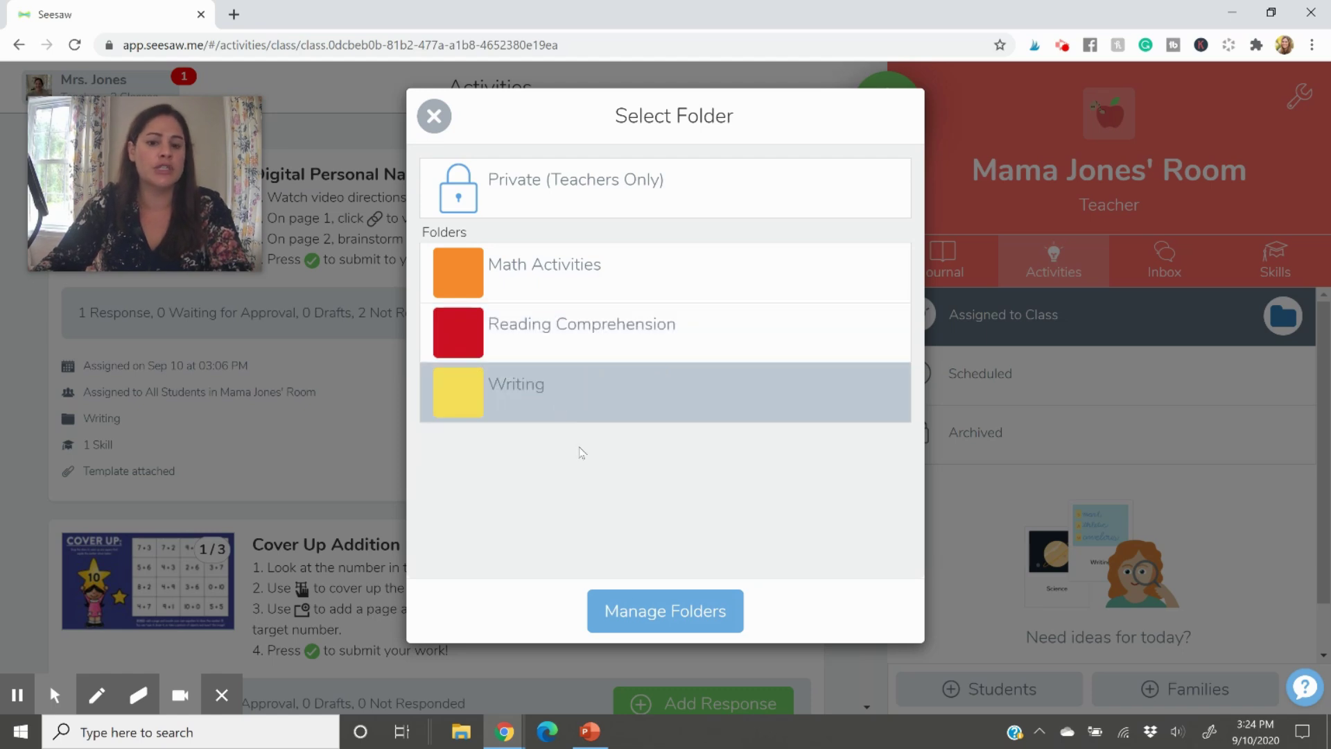
click(659, 614)
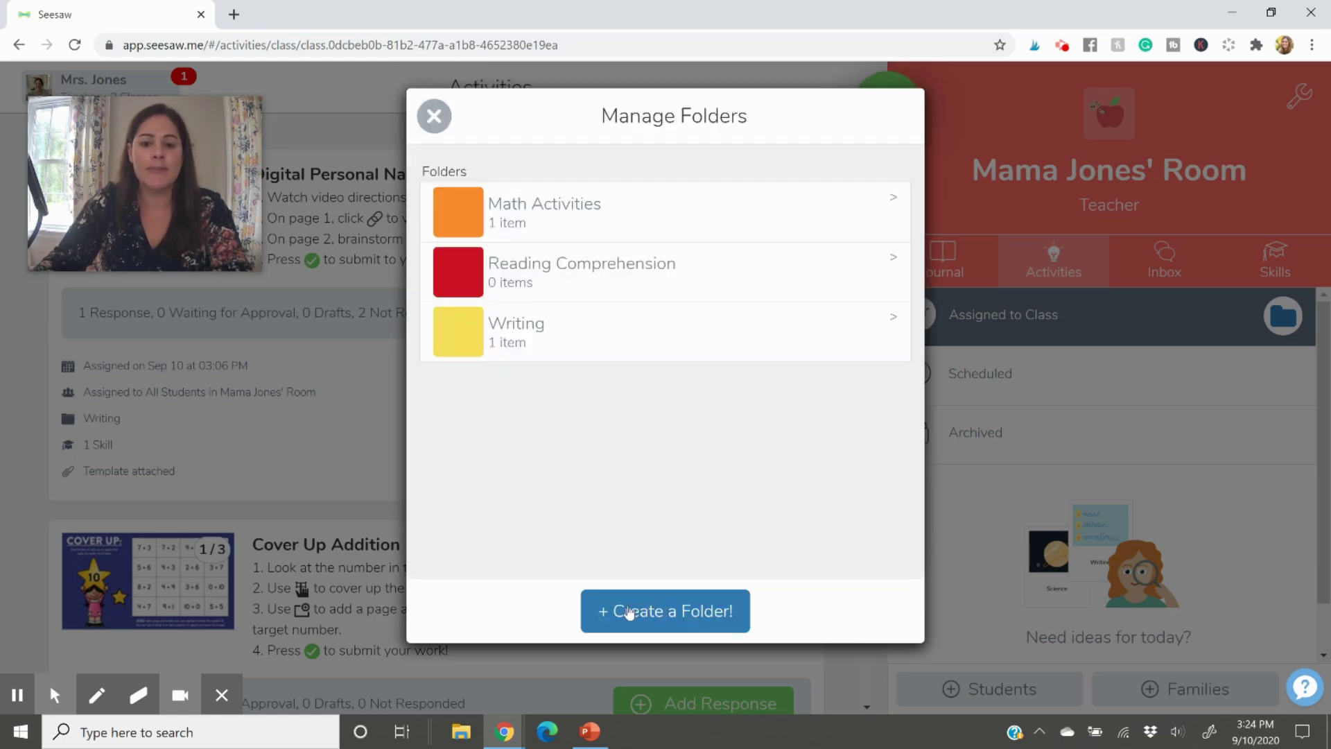
Step: Create a light-green class folder named 'Science'
click(663, 624)
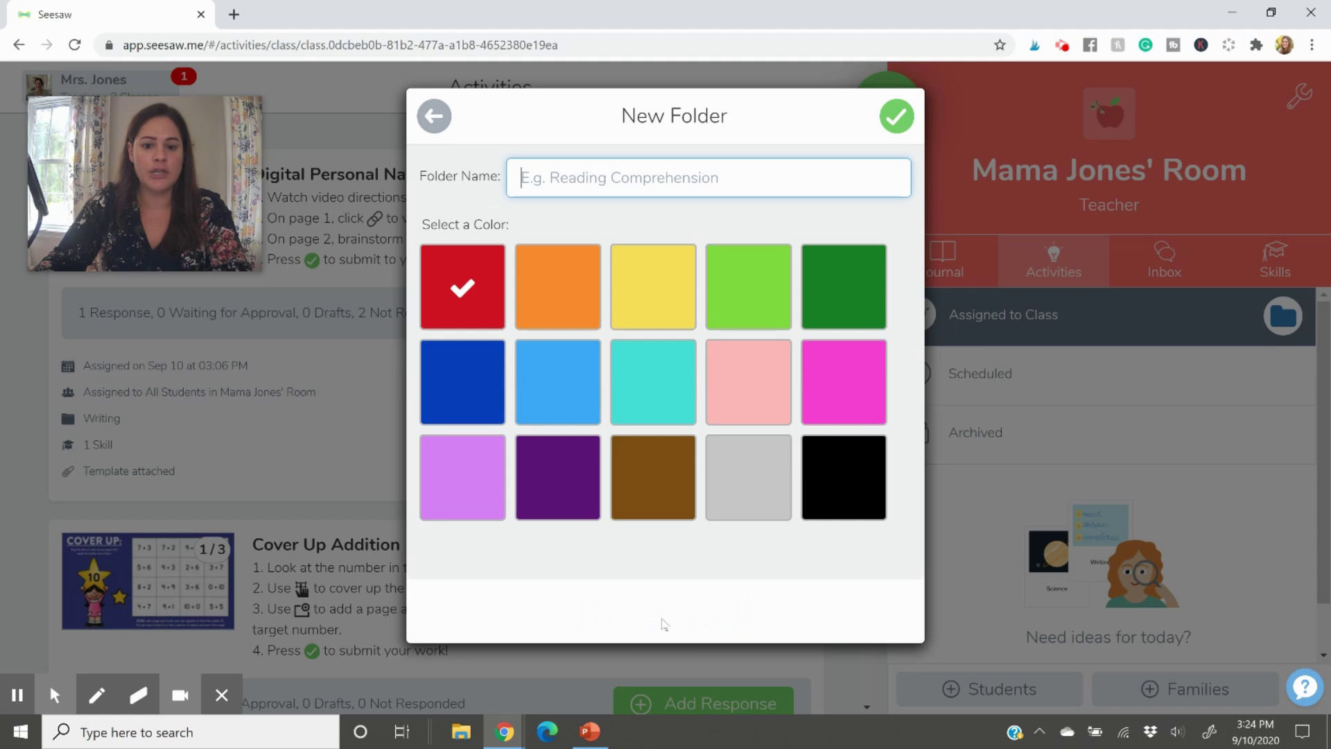
text(Science)
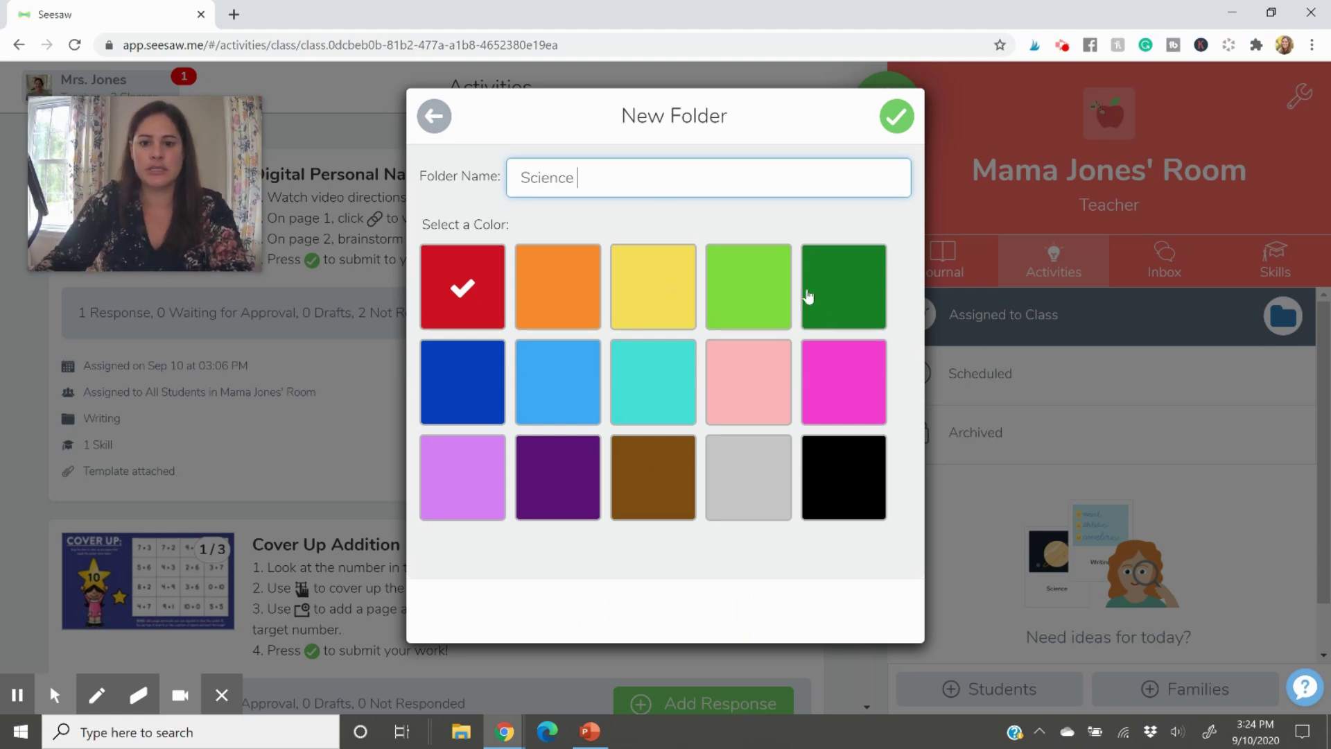
click(770, 285)
click(895, 120)
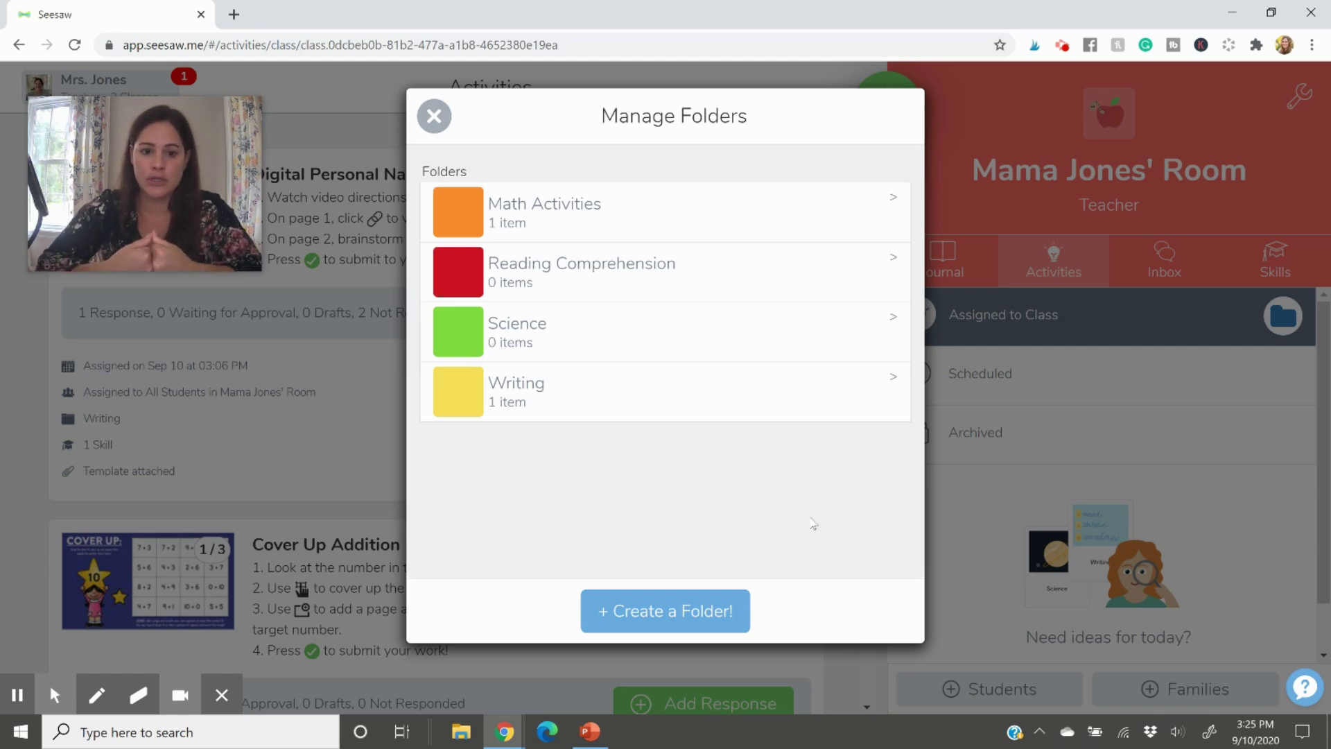
Step: Create a teal class folder named 'Music Lessons'
click(722, 613)
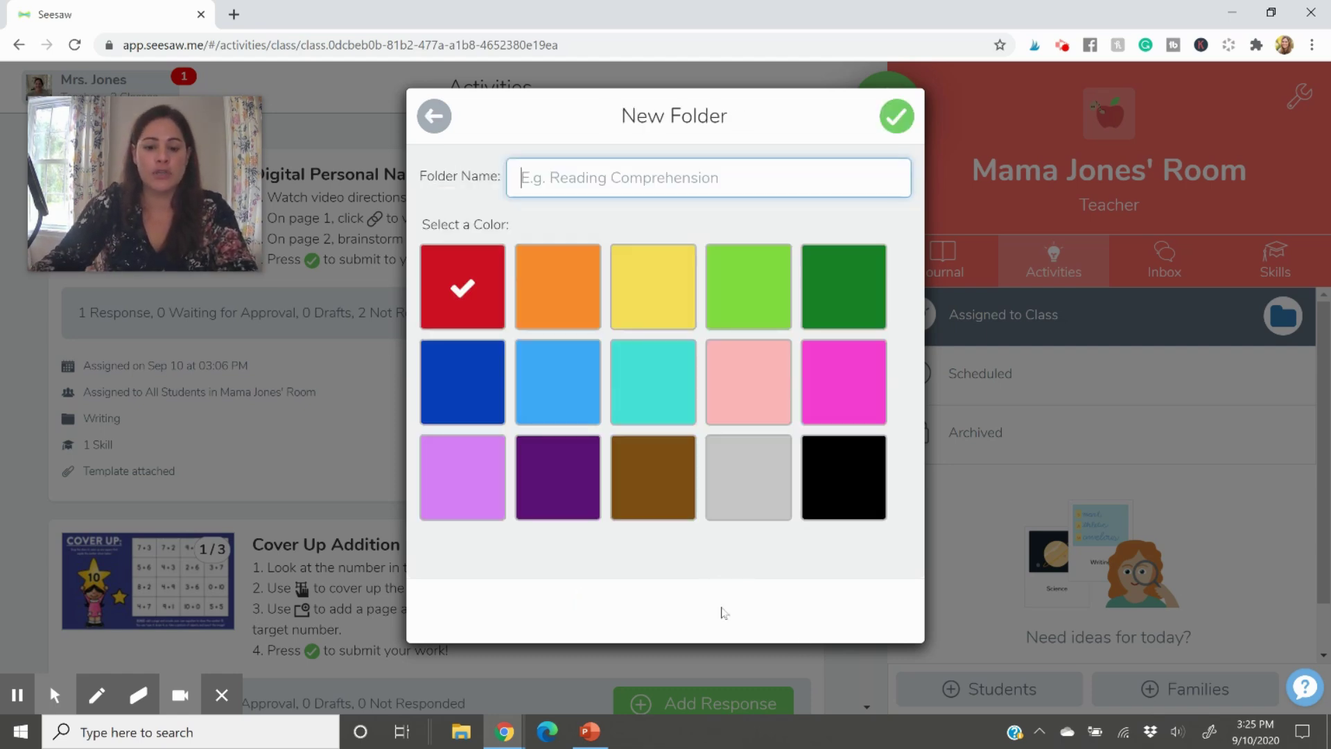
click(676, 383)
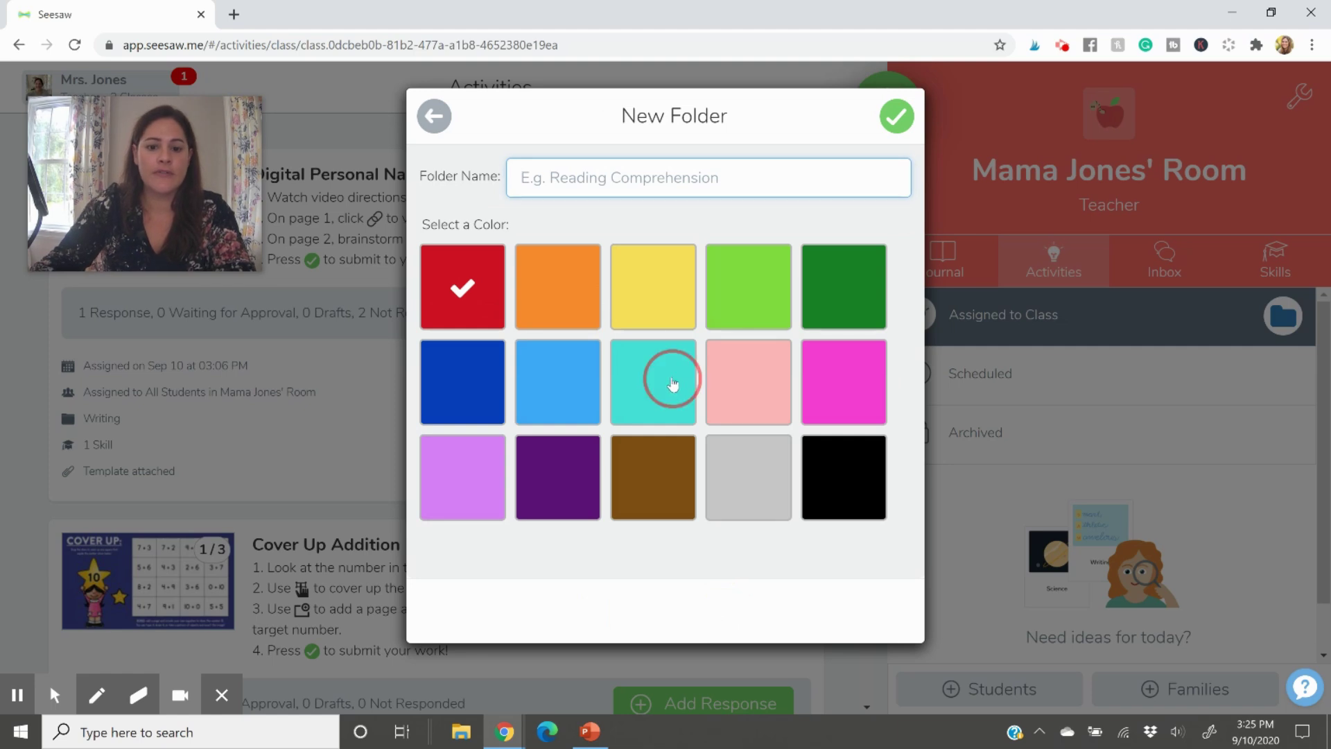
click(642, 178)
text(Music Le)
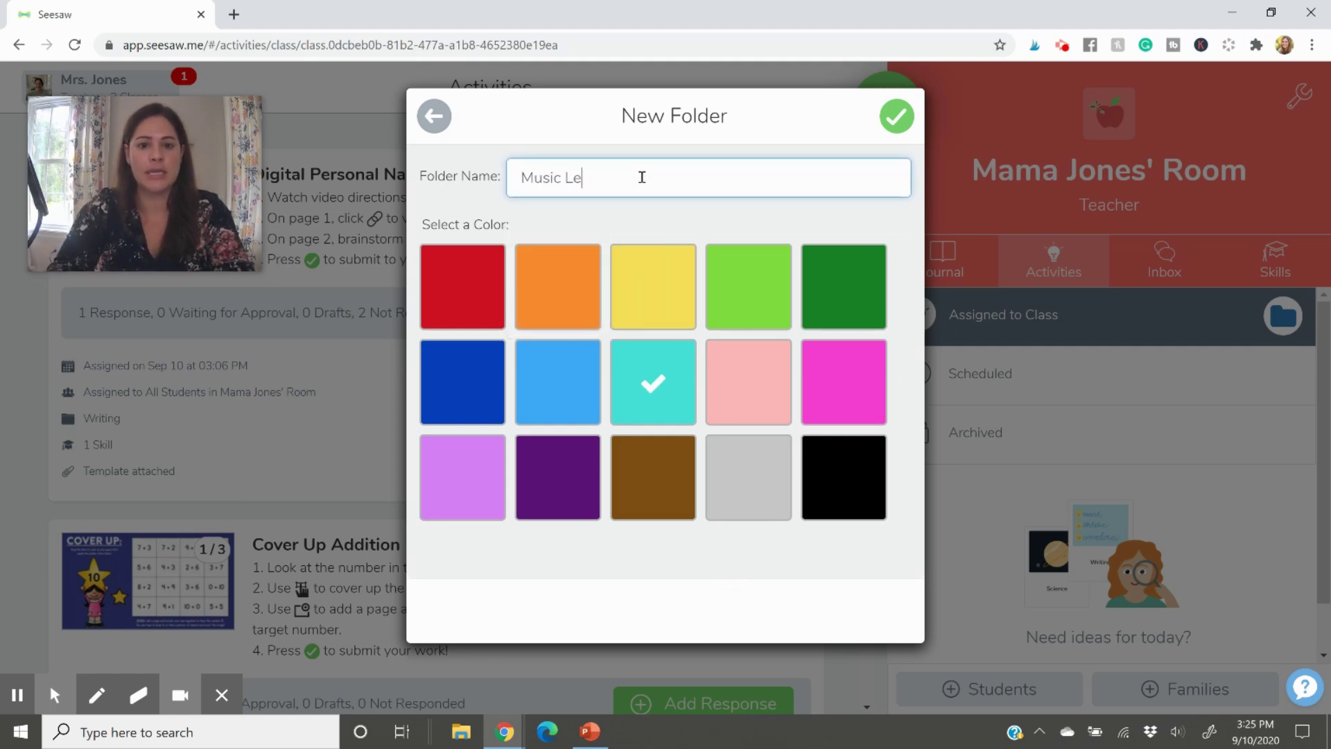
text(ssons)
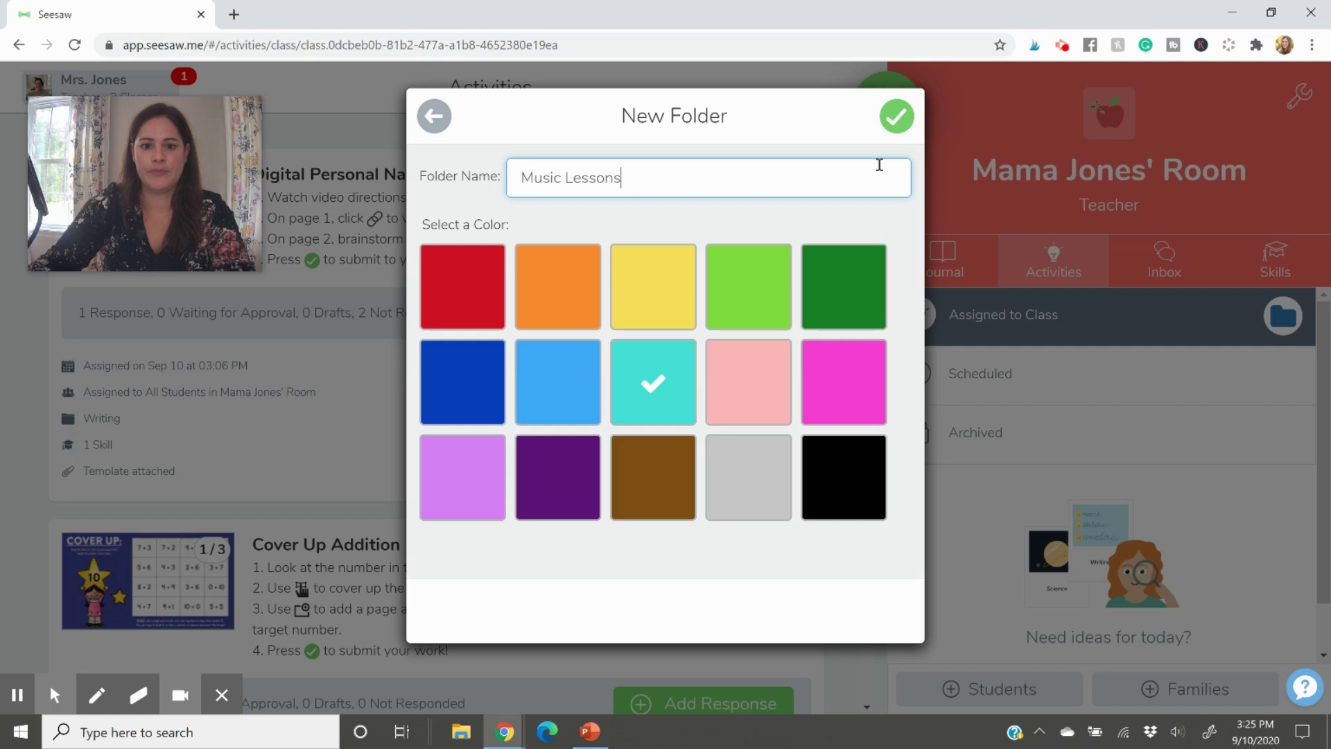
click(895, 117)
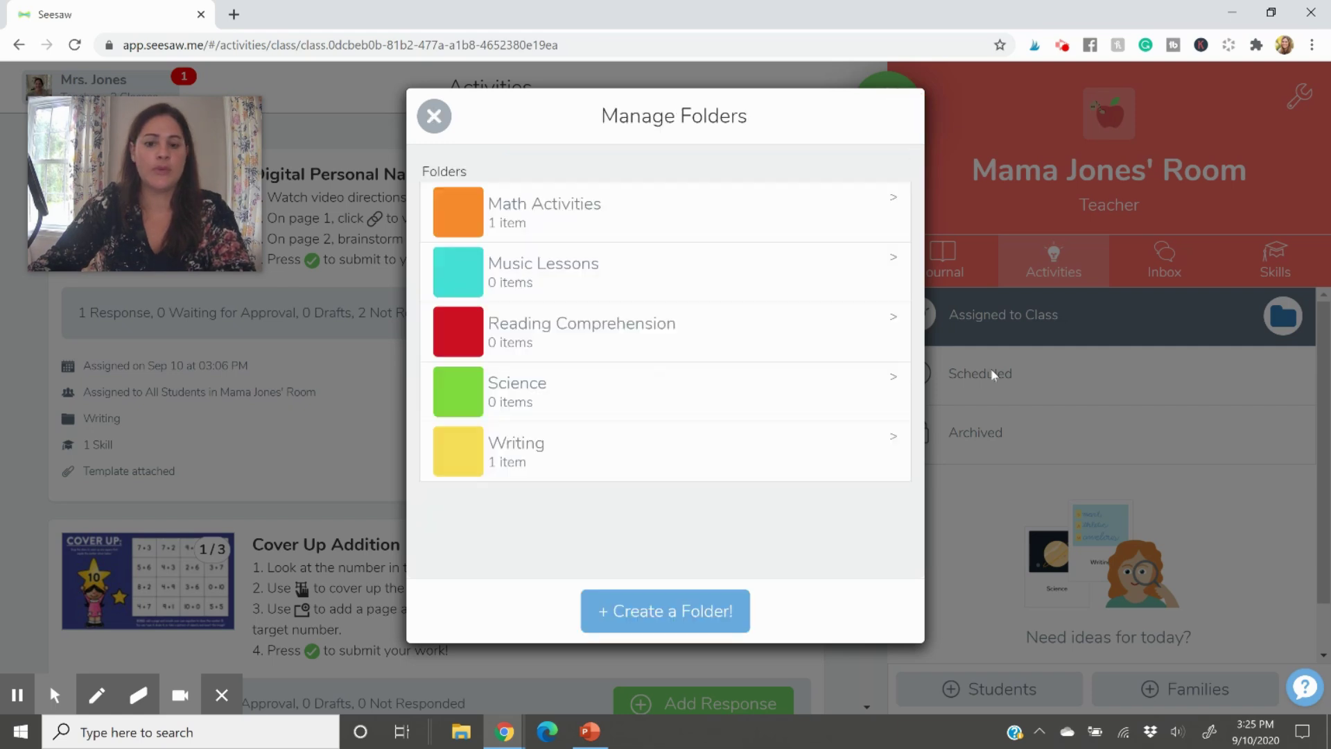
Step: Close the Manage Folders and Select Folder dialogs
click(434, 116)
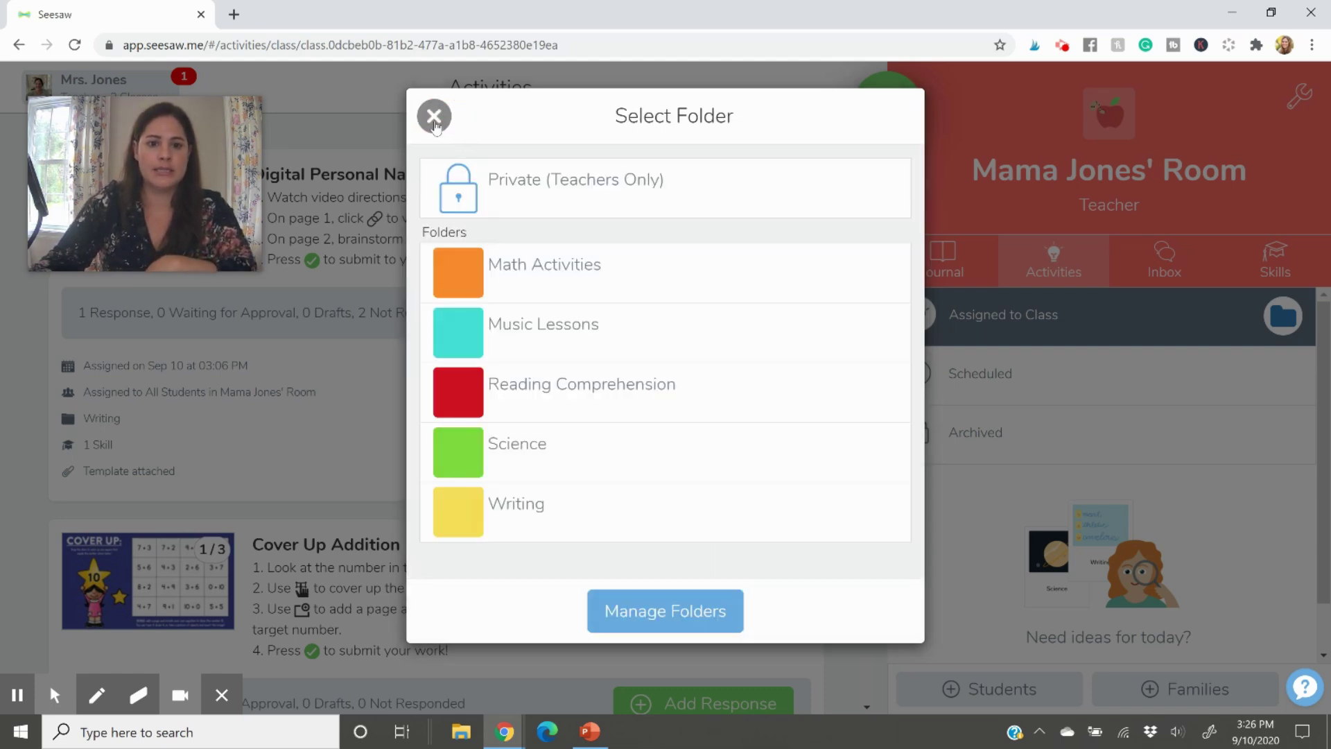
click(435, 116)
drag(183, 164, 1199, 550)
Step: Search the Community activity library for 'music lesson' when assigning an activity
click(887, 105)
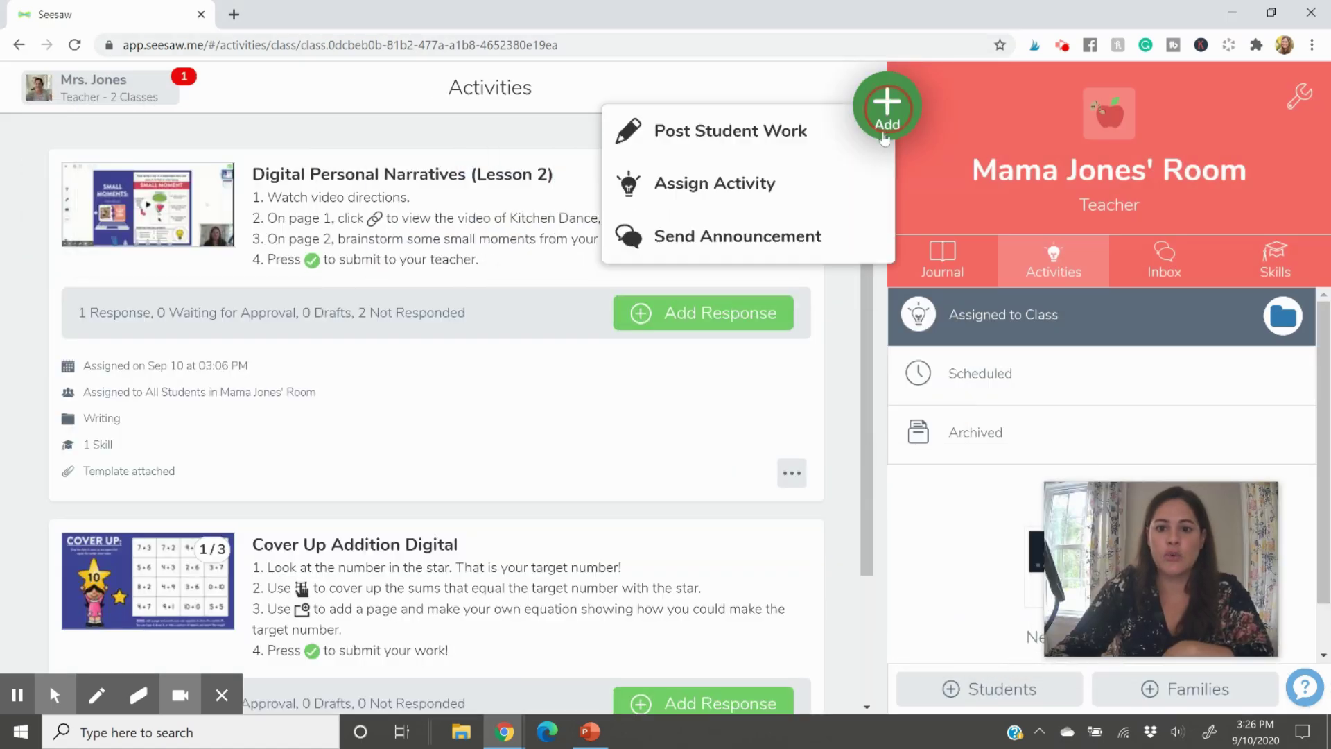
click(779, 194)
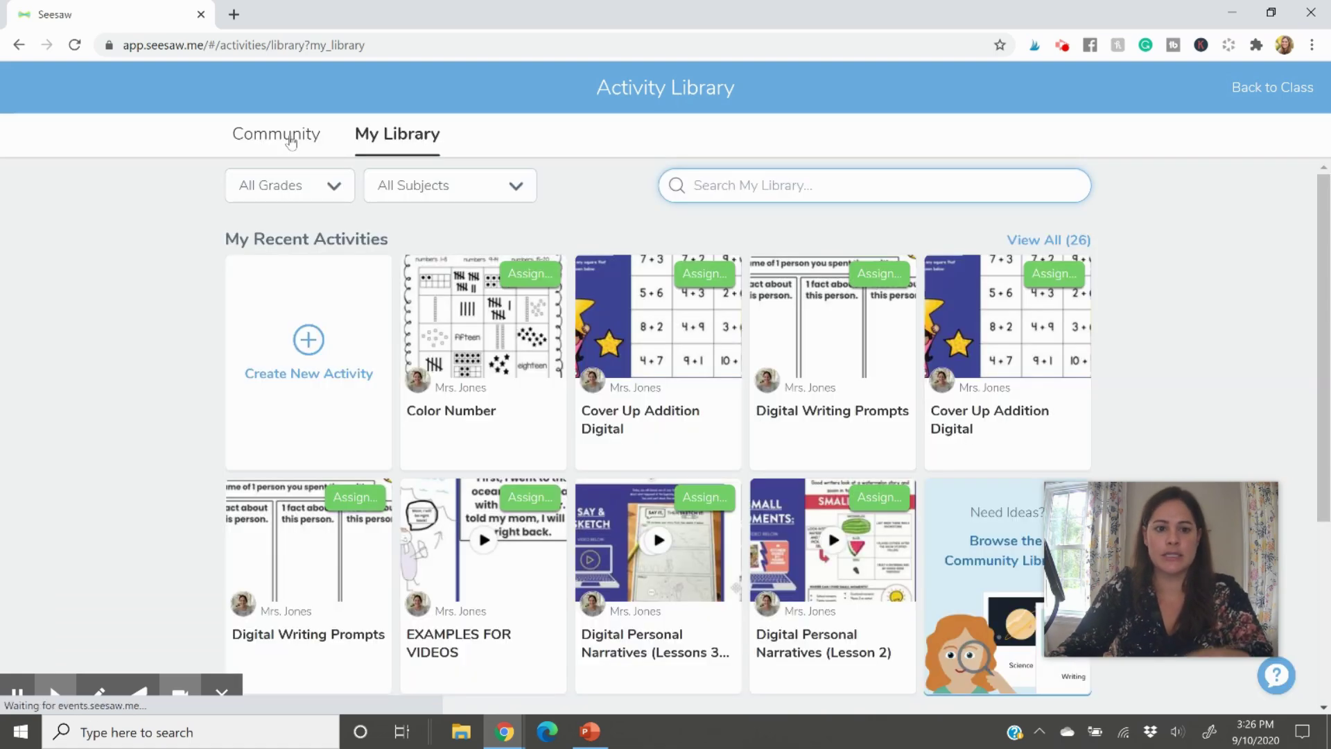
click(308, 136)
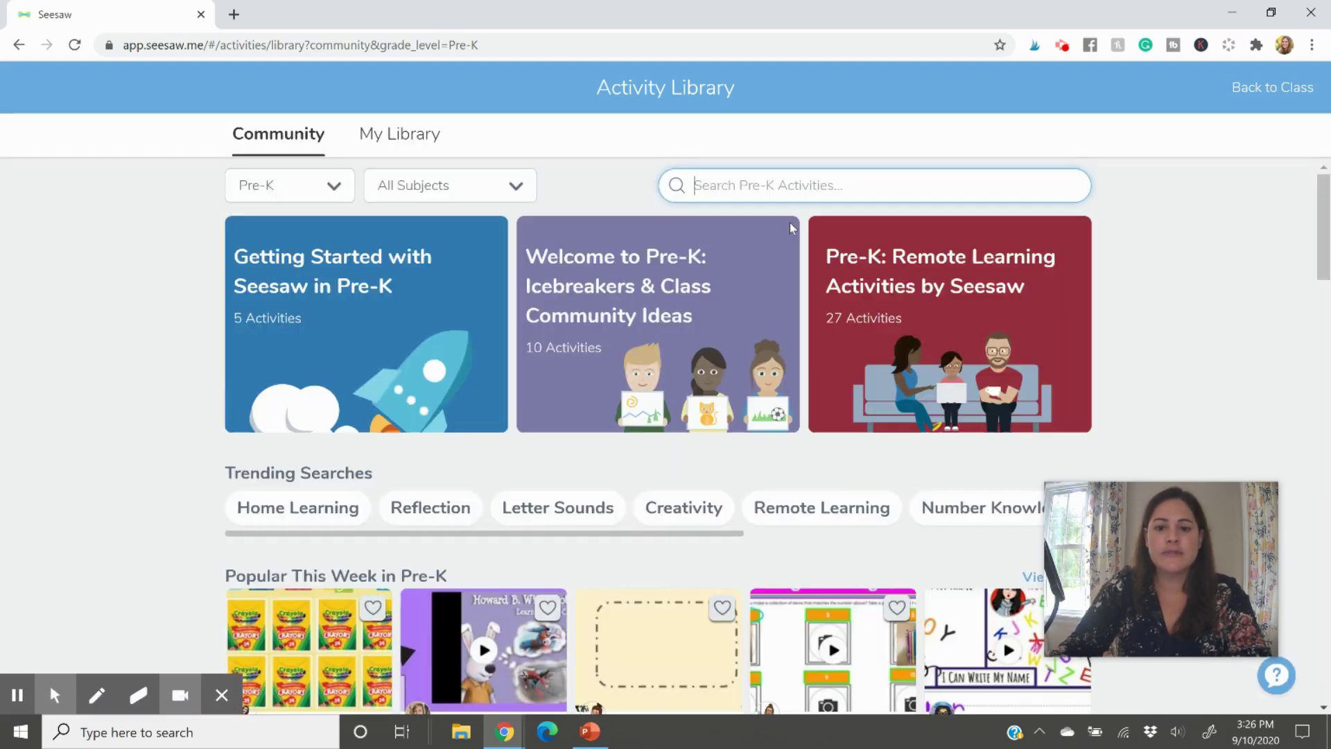
click(778, 191)
text(mu)
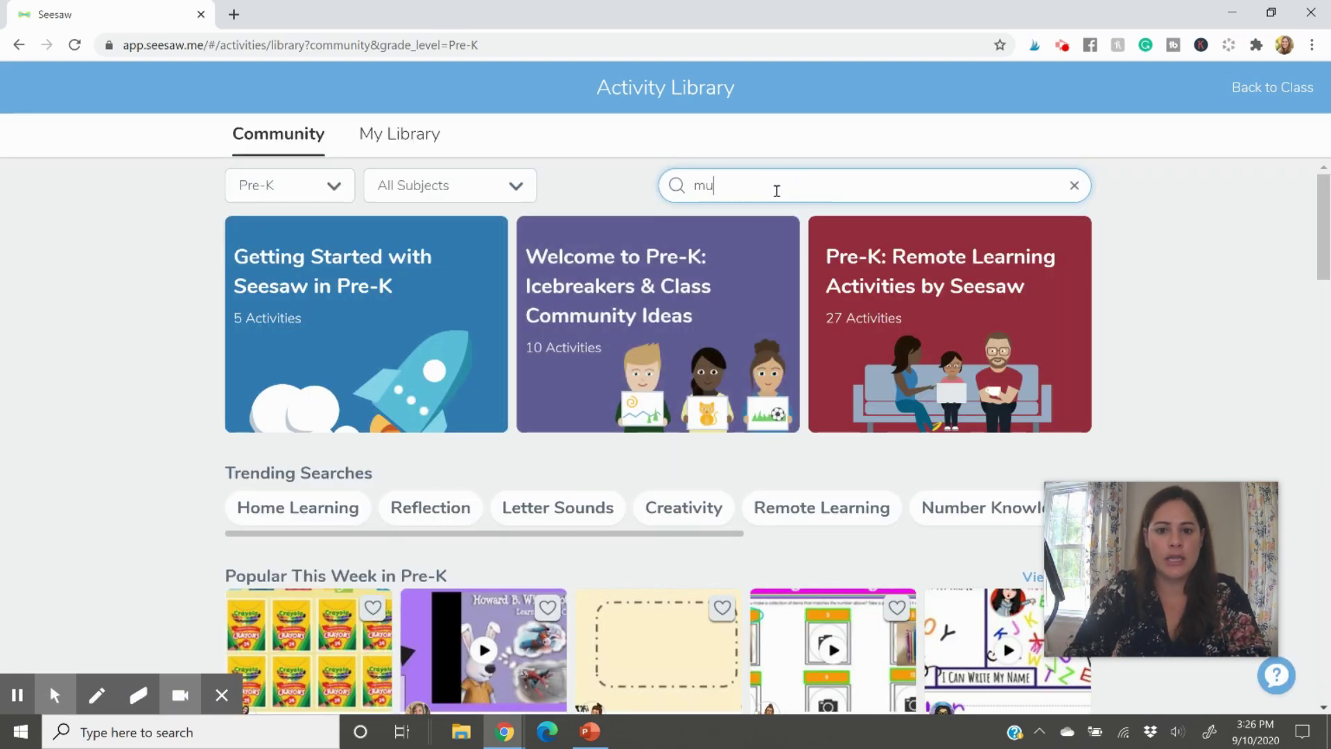
text(sic lesson)
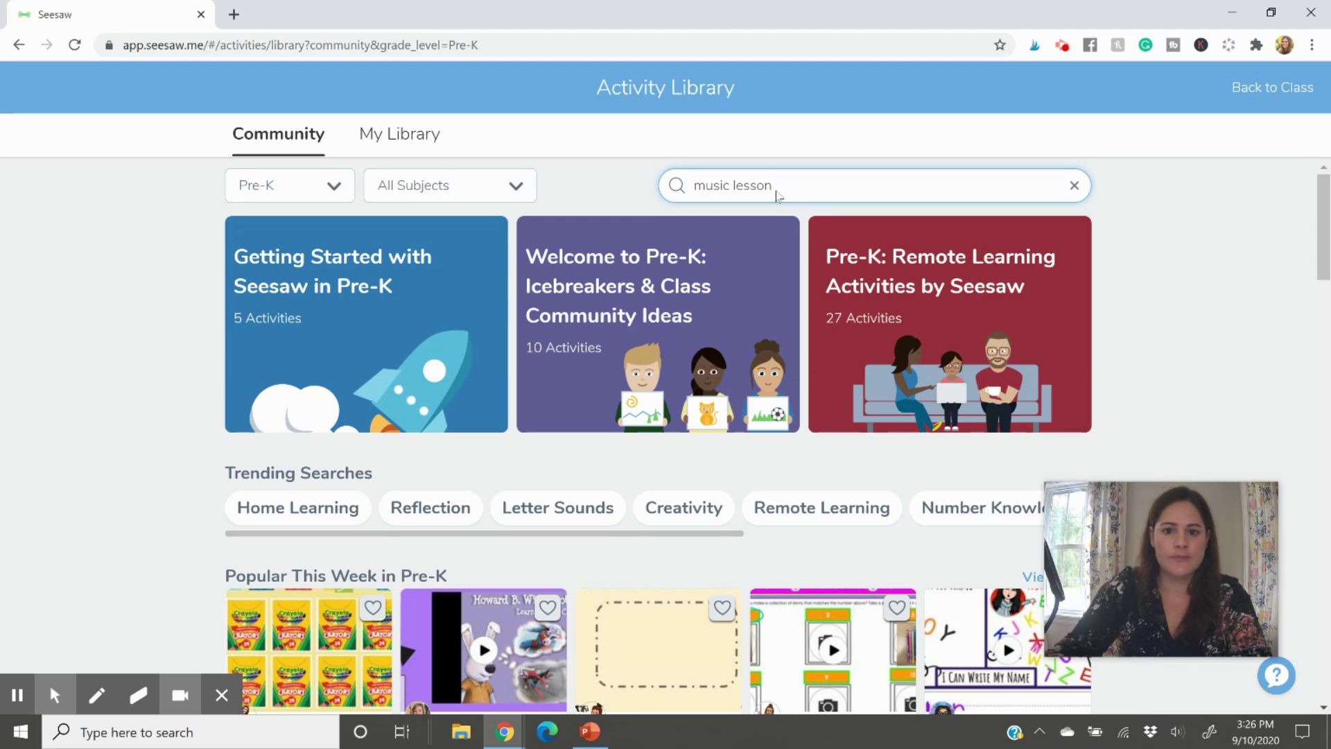
key(Return)
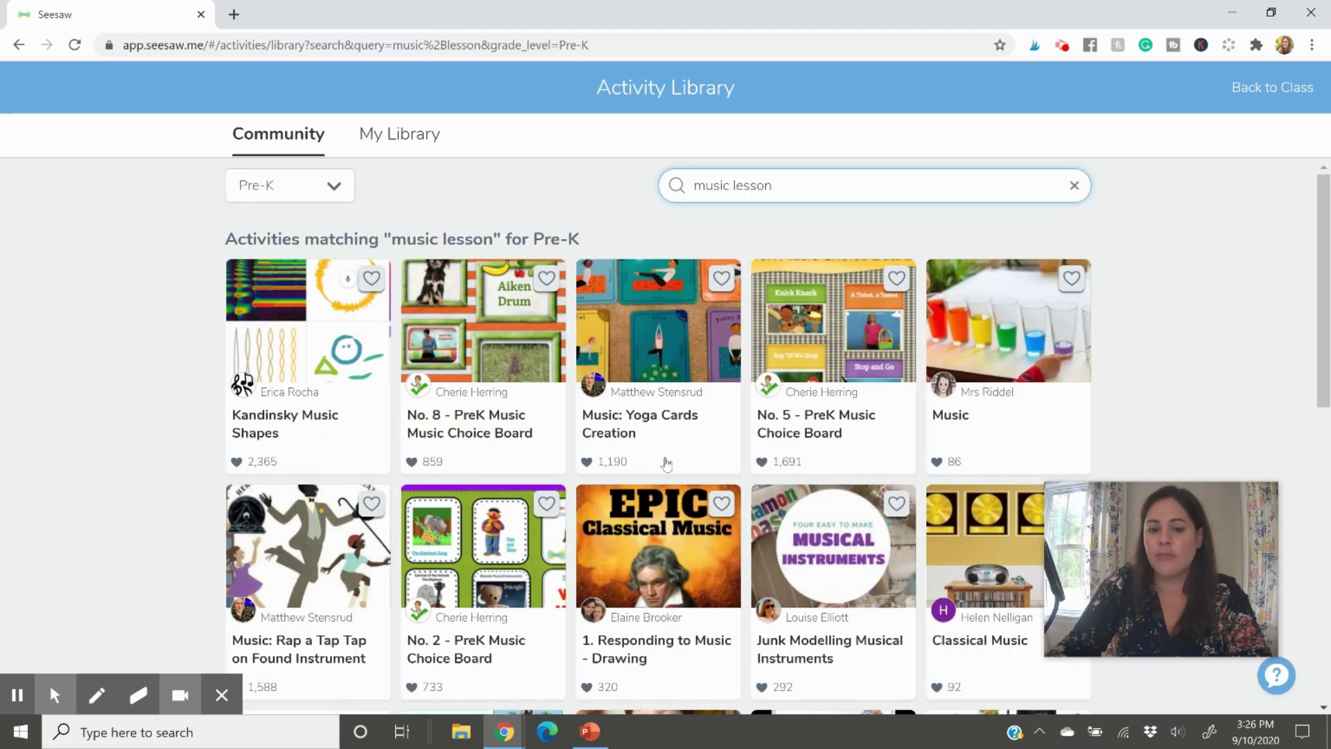
Step: Open Music: Yoga Cards Creation and save it to My Library with the heart
click(665, 360)
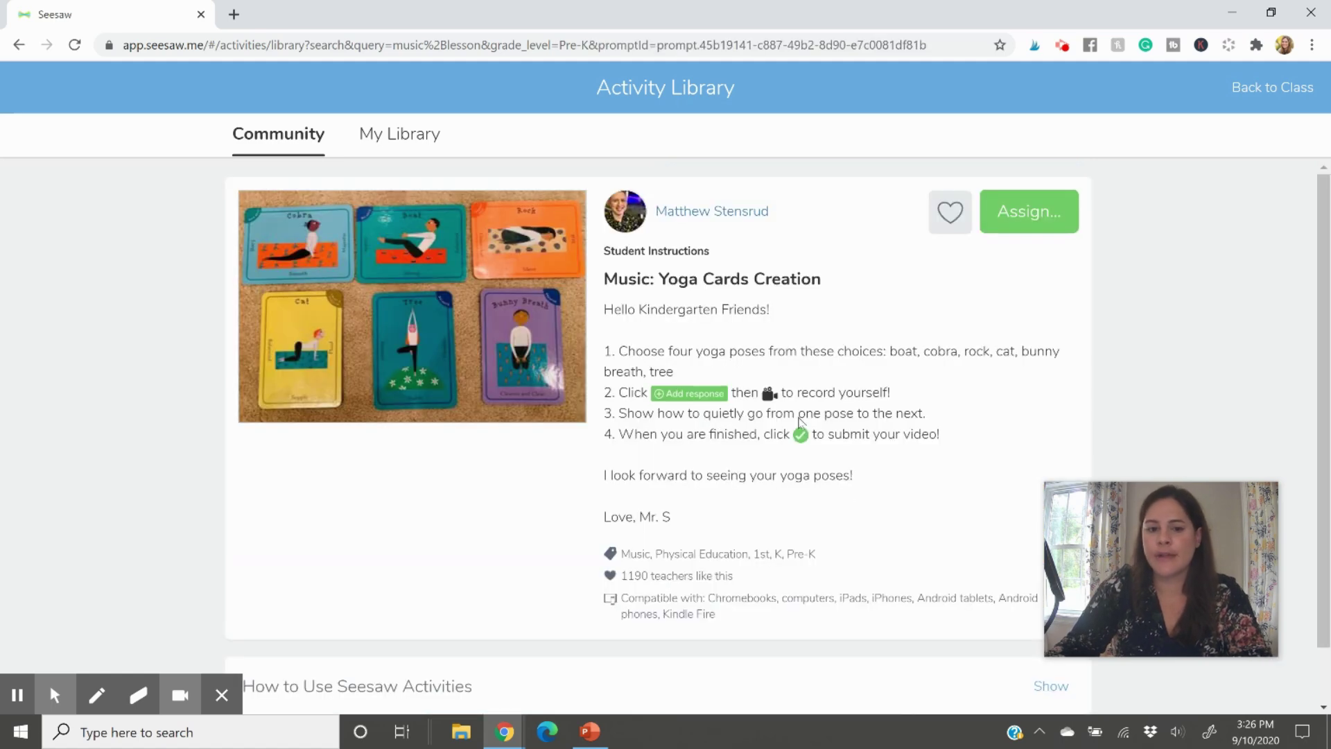
click(950, 211)
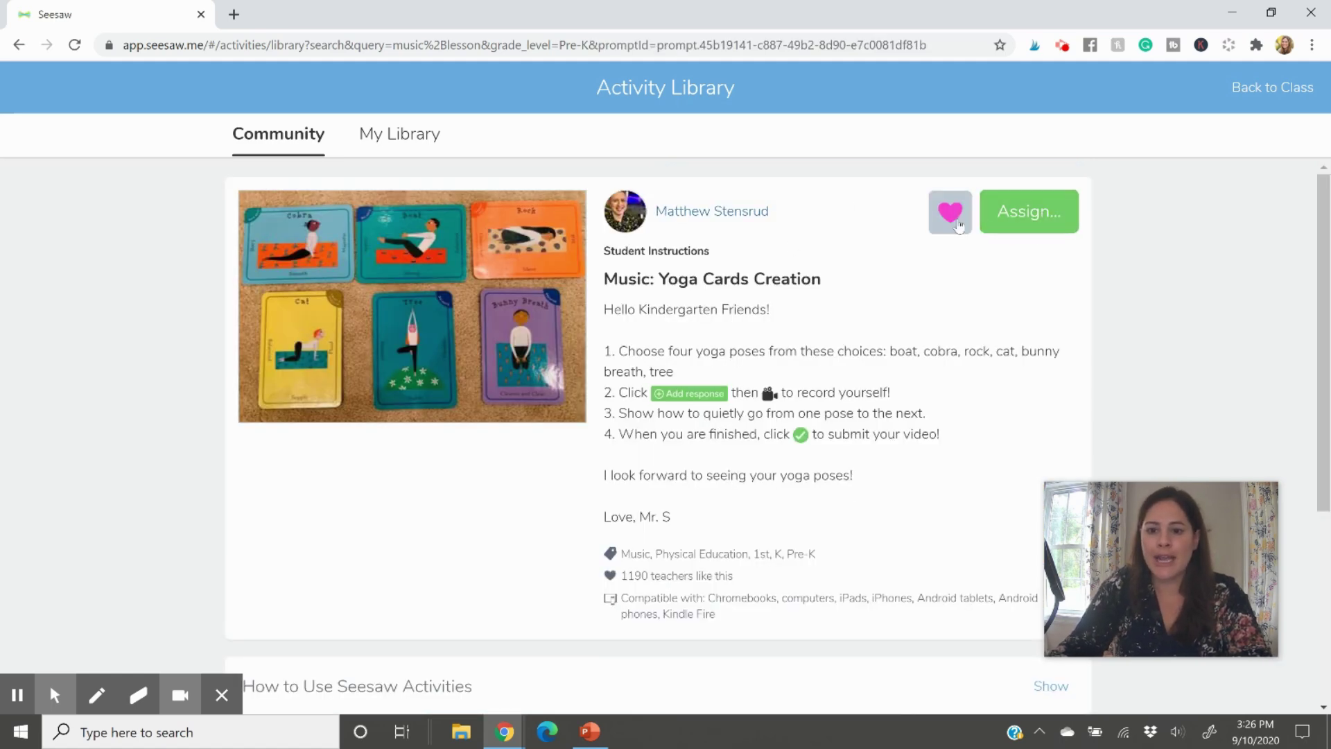
click(1050, 211)
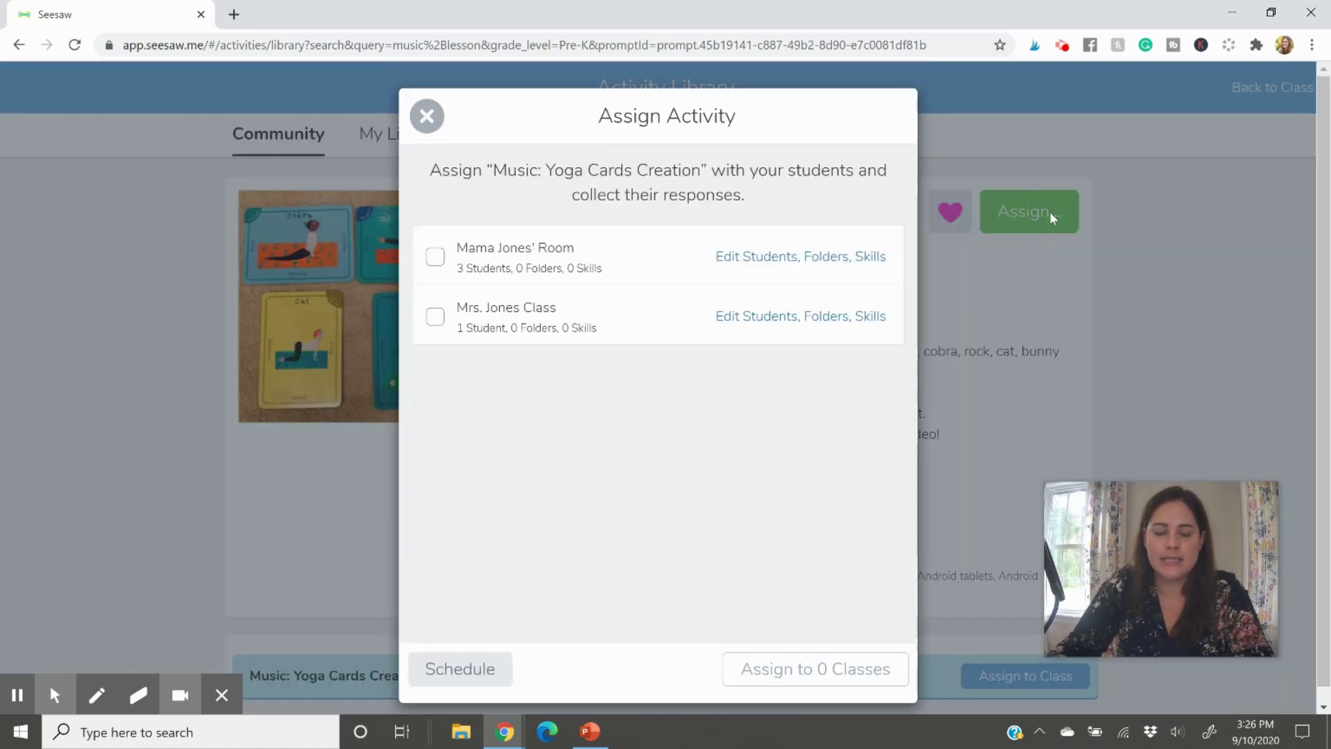
click(426, 117)
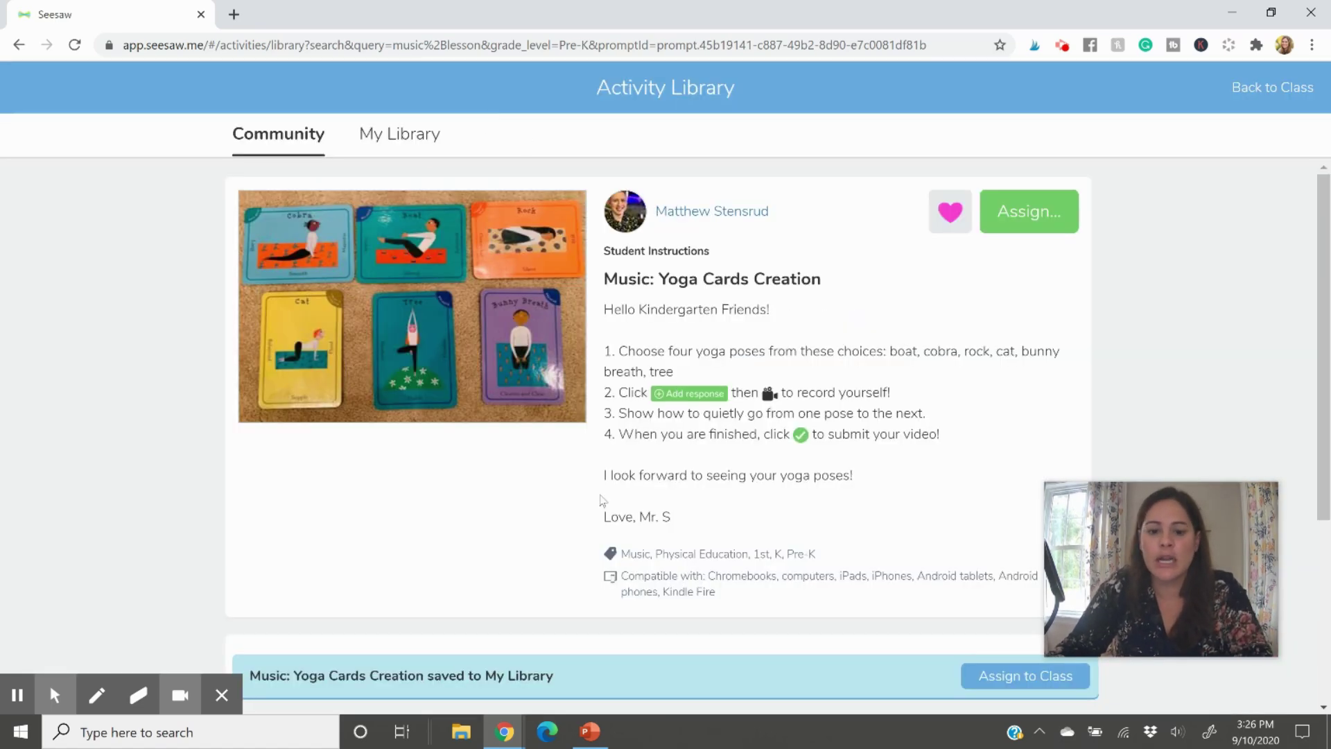
Step: Bring up the Assign Activity options for Music: Yoga Cards Creation again
scroll(685, 484, down, 2)
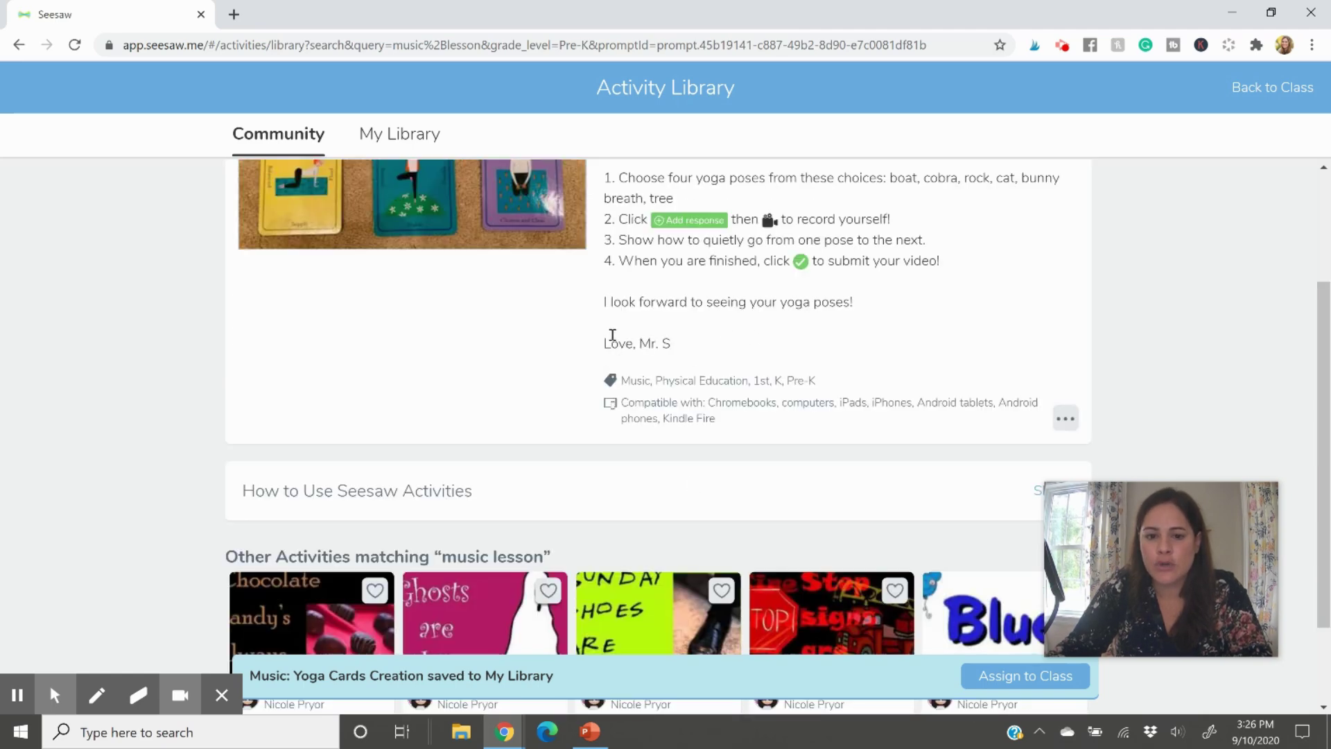
drag(607, 341, 685, 351)
scroll(701, 371, up, 2)
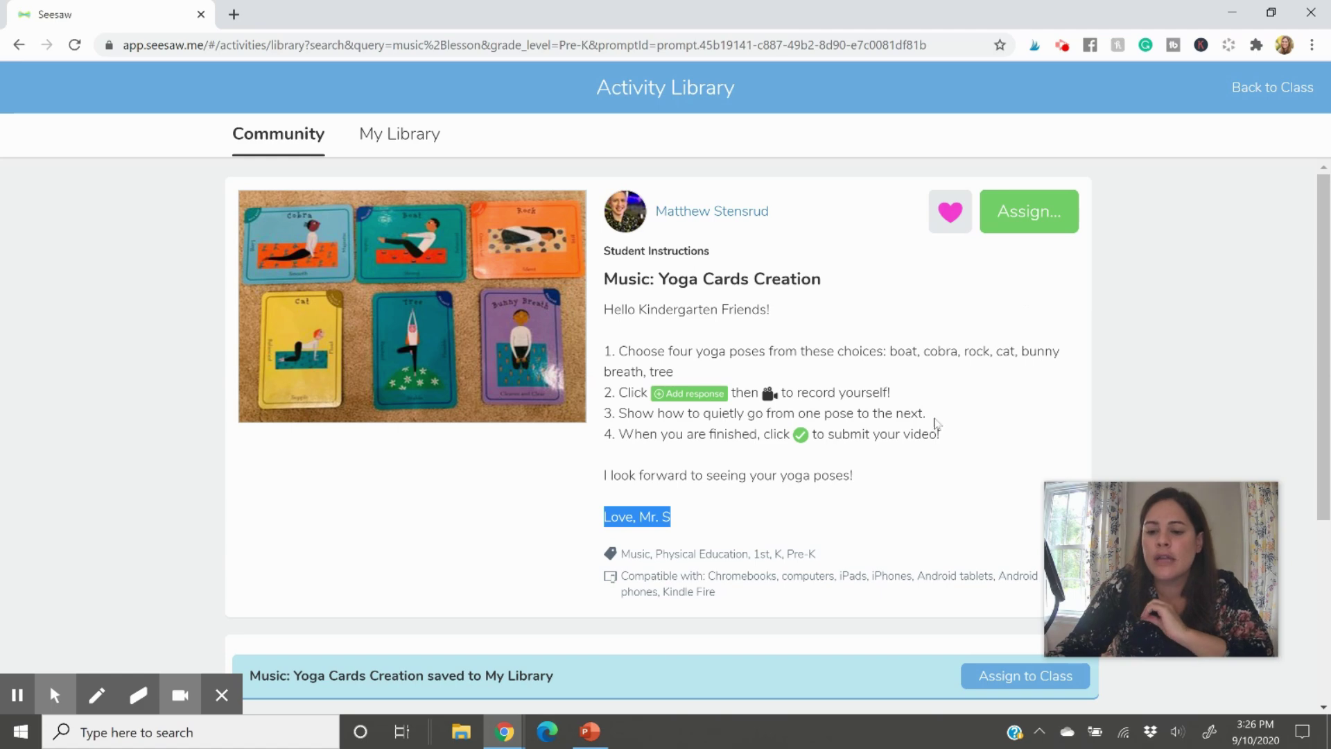
scroll(939, 425, down, 1)
drag(1137, 561, 120, 259)
scroll(1120, 283, up, 1)
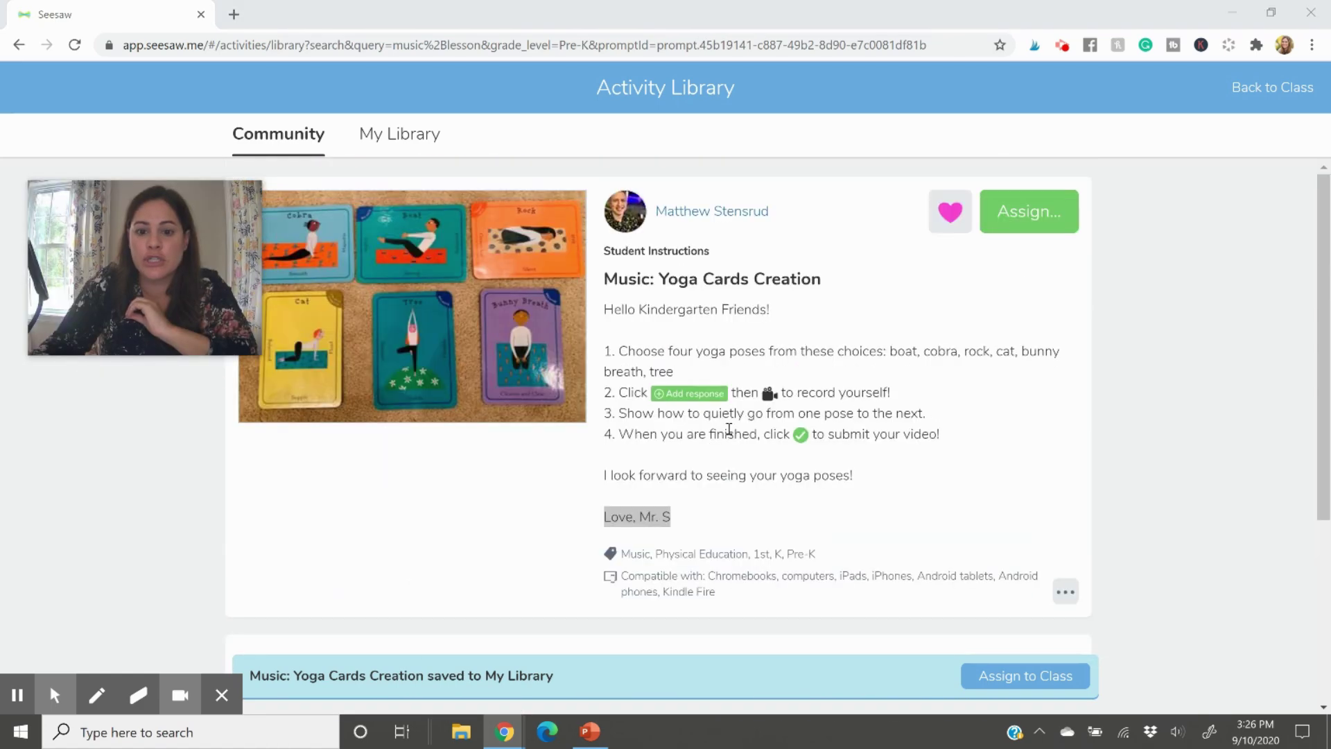
click(1030, 221)
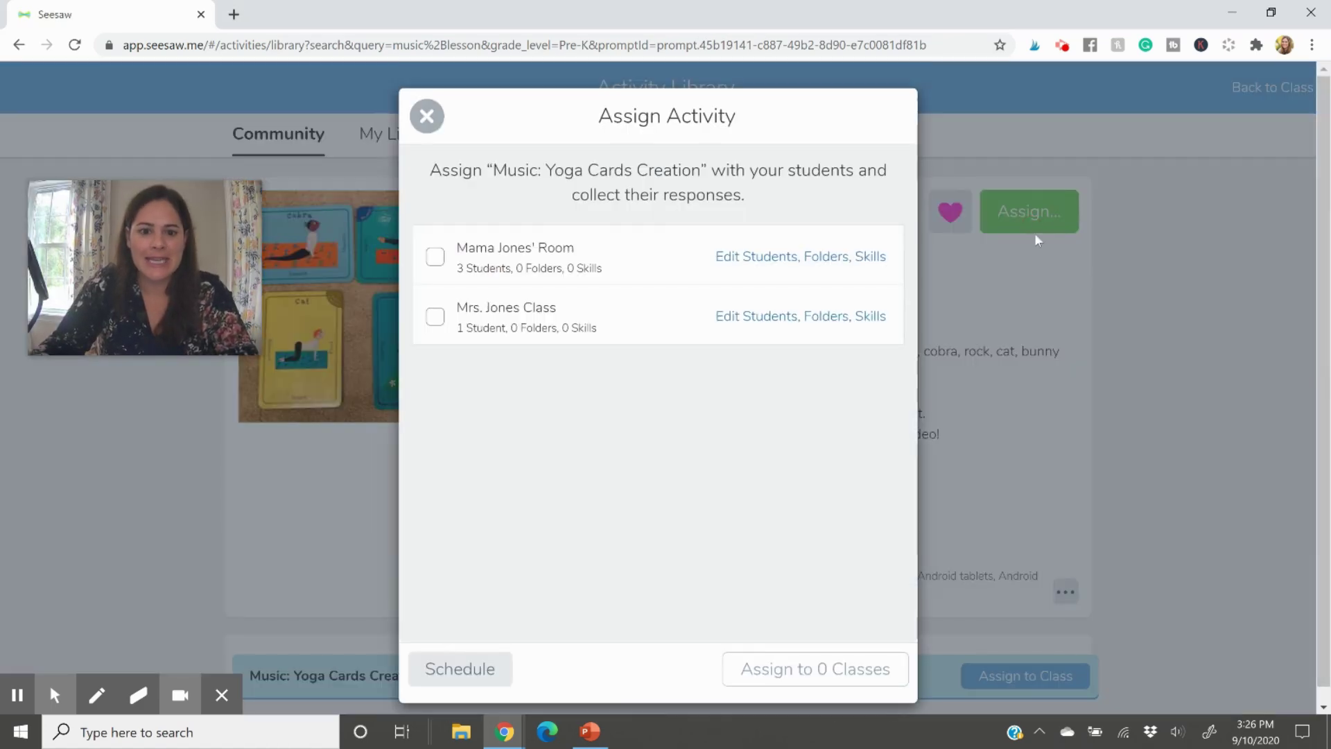
Step: Select the class and file the yoga activity in the Music Lessons folder
click(435, 258)
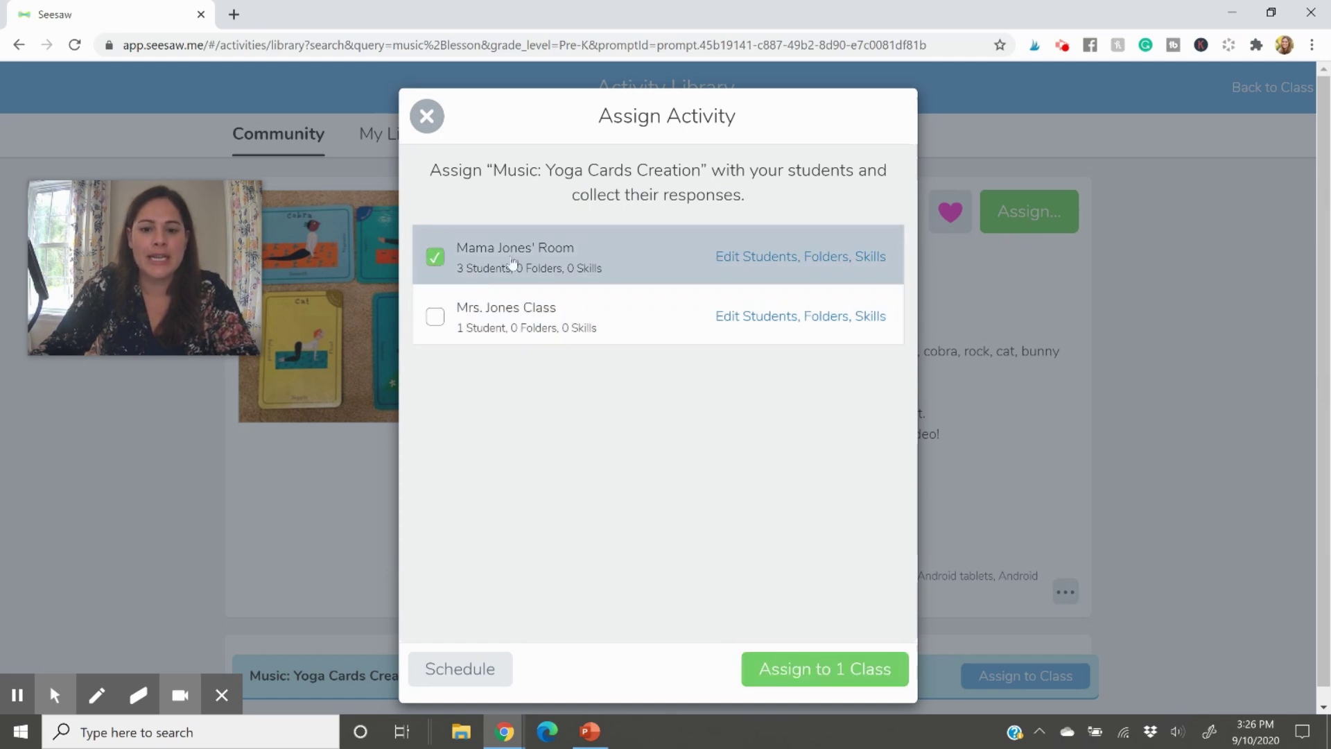
click(822, 258)
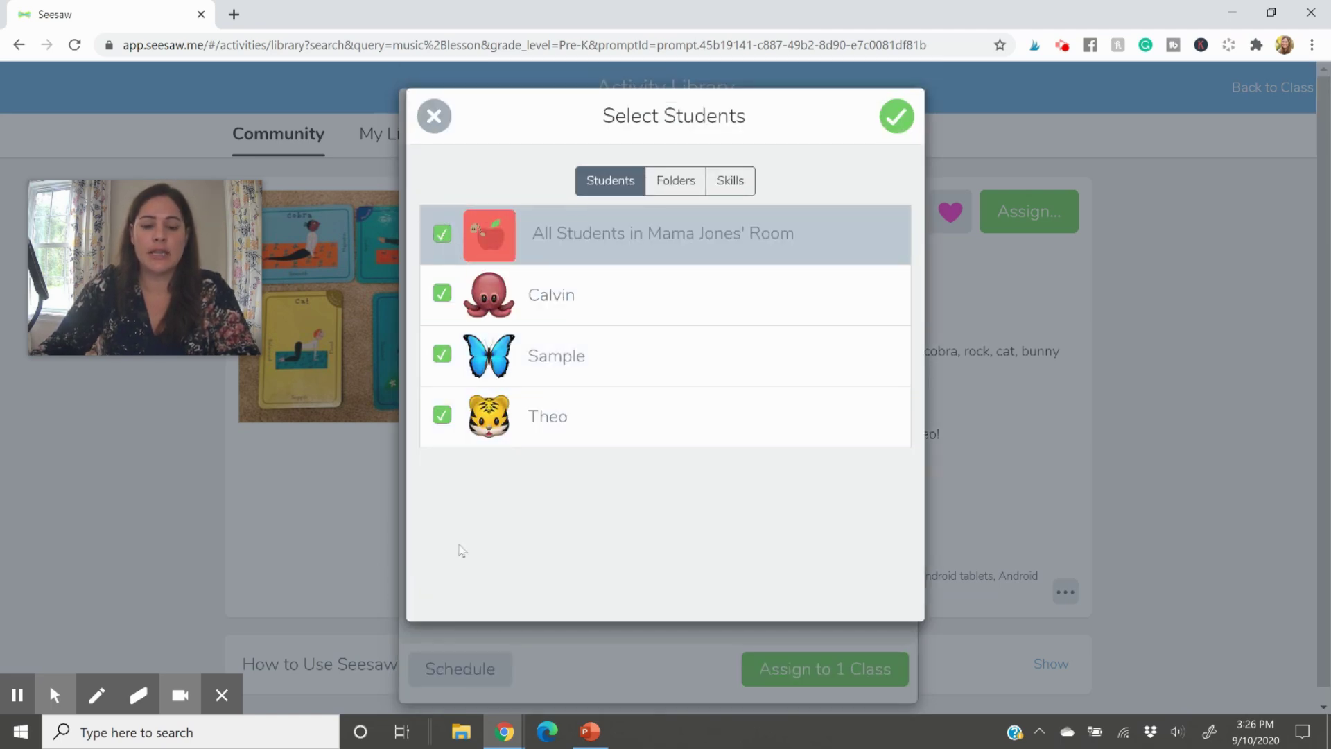
click(675, 181)
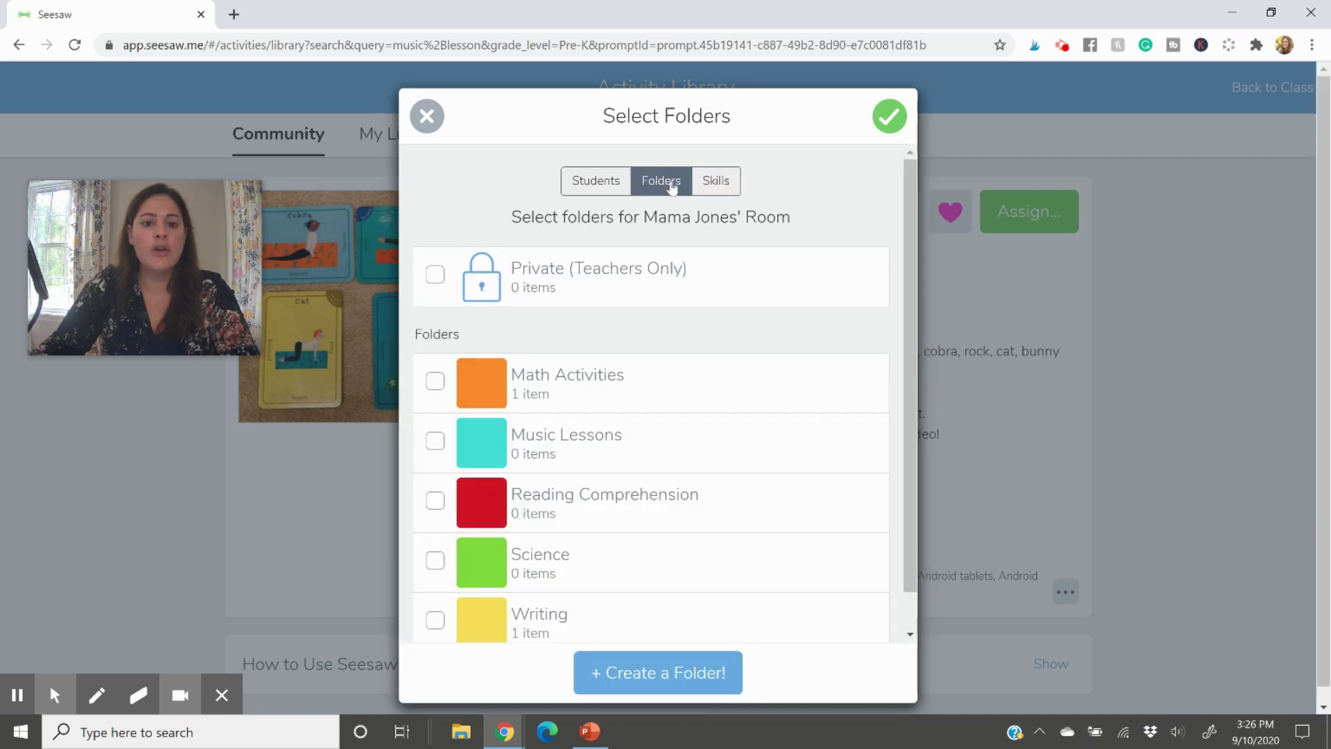
click(435, 442)
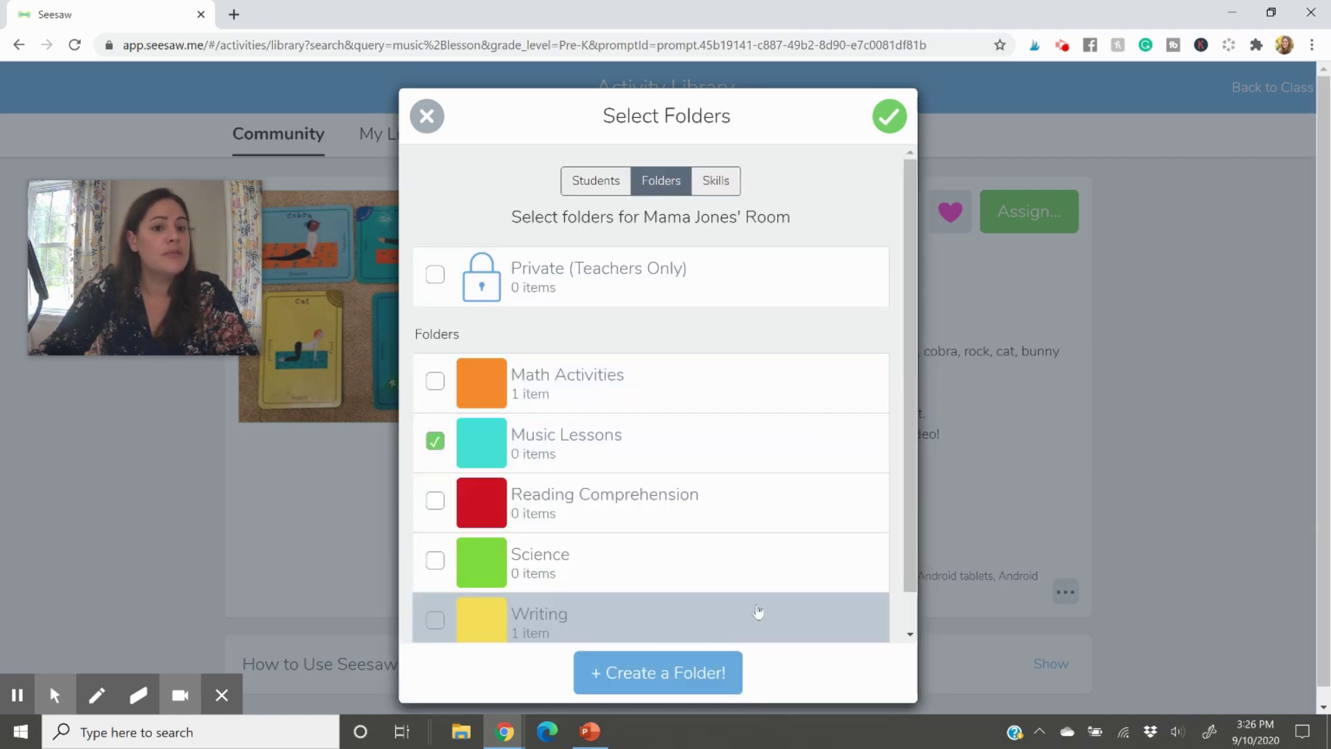
Step: Confirm the student, folder and skill choices, assign the activity, and view it in the class
click(717, 181)
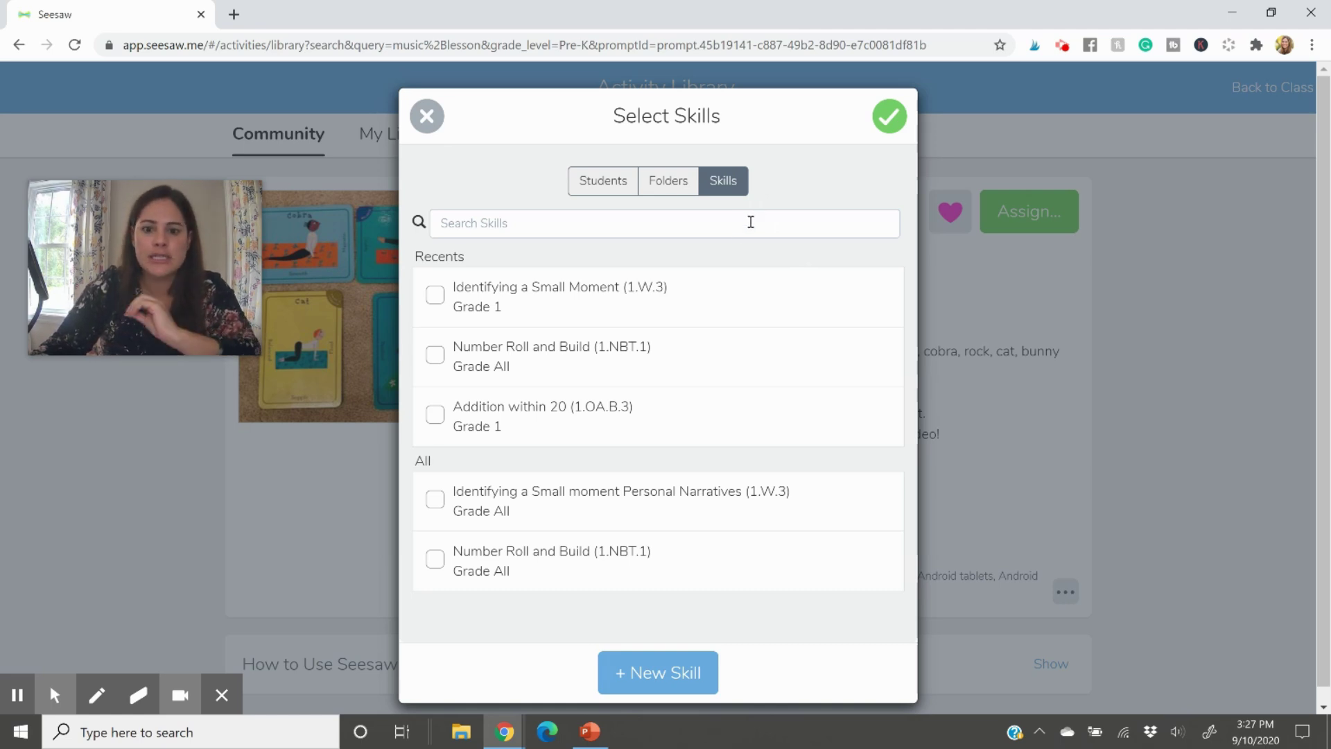
click(669, 182)
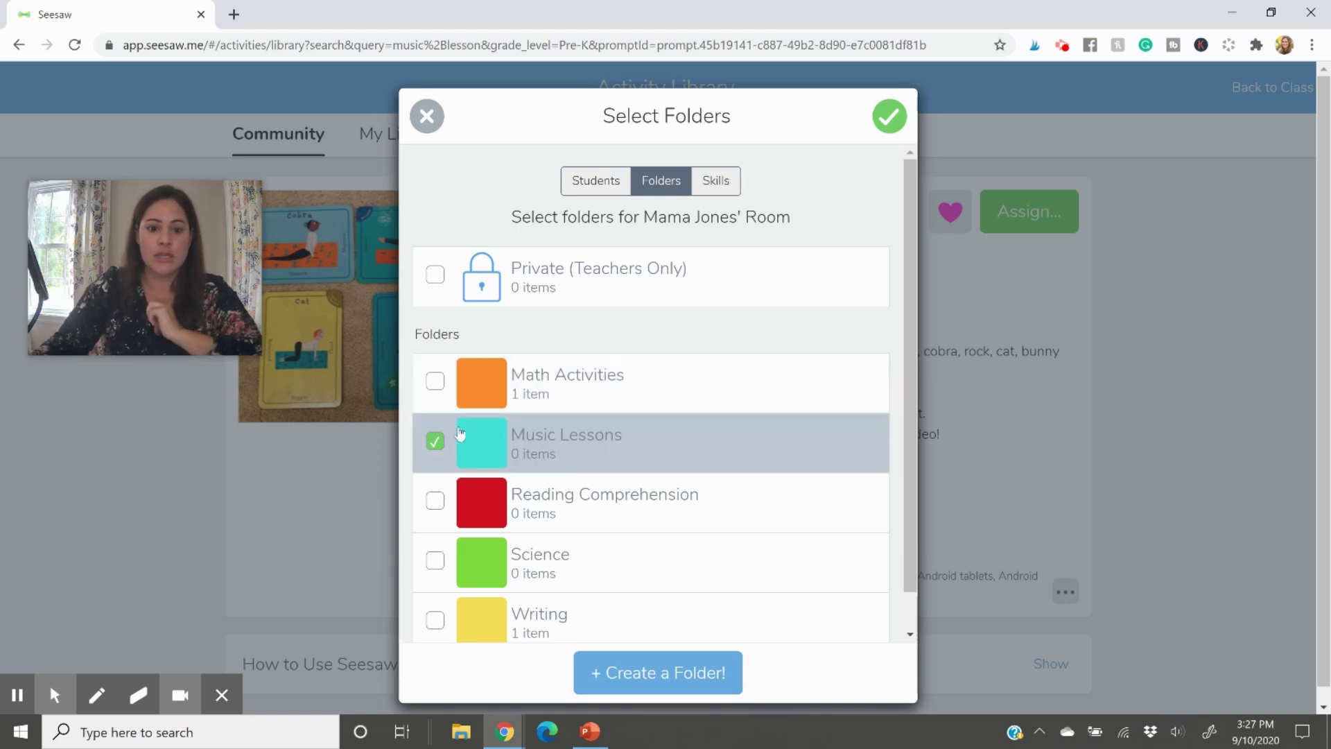
click(613, 183)
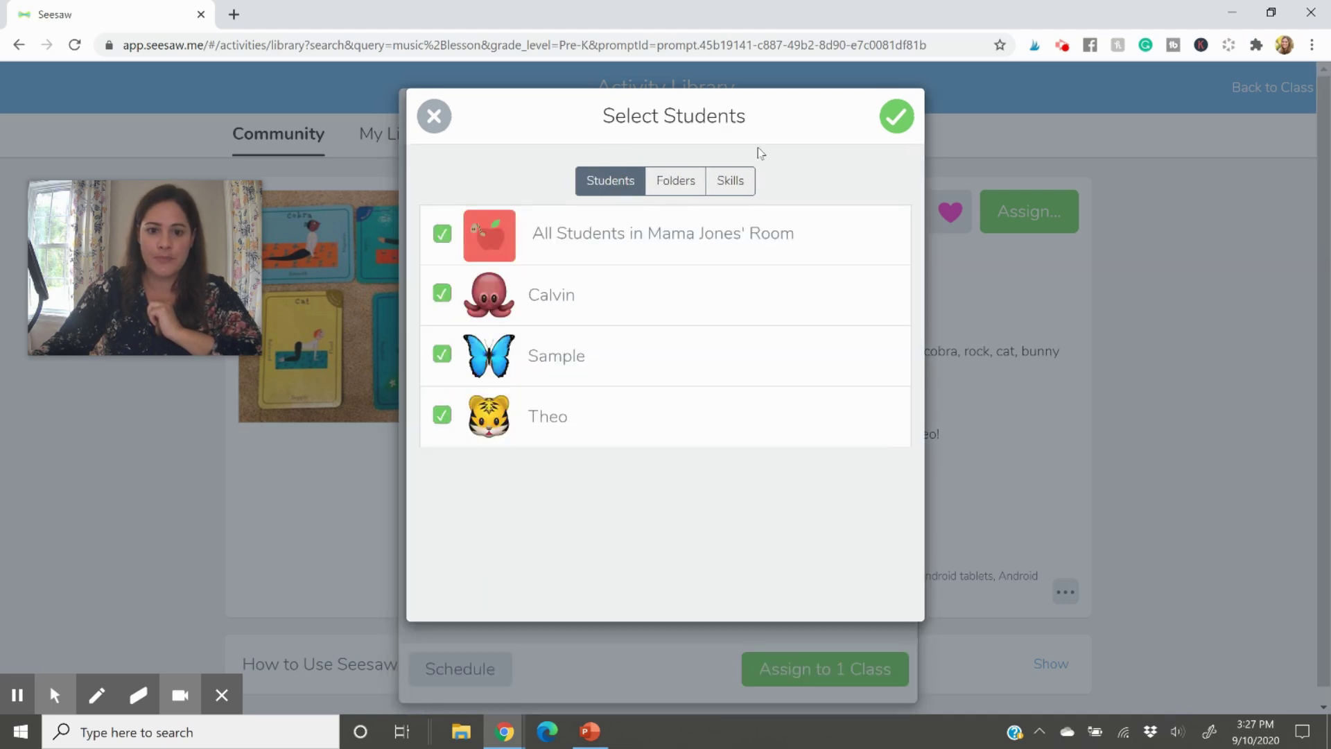
click(895, 116)
click(857, 666)
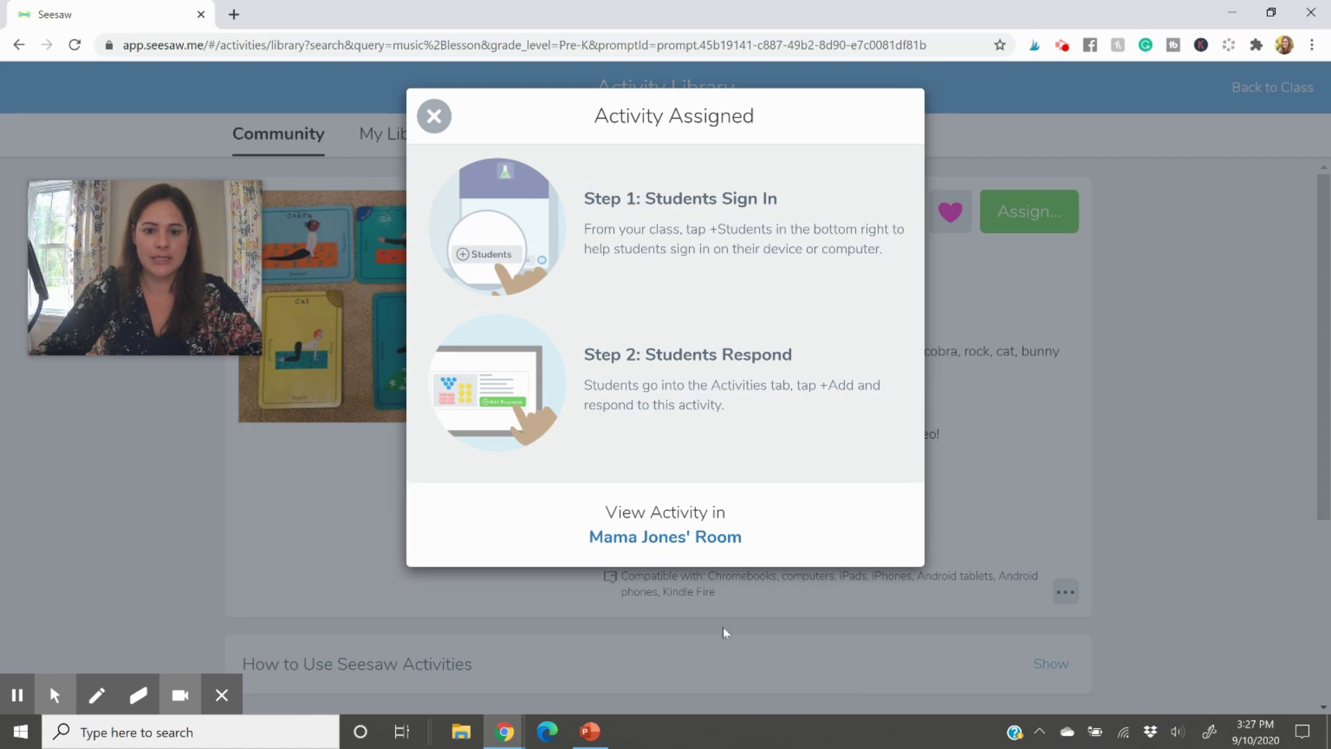
click(676, 537)
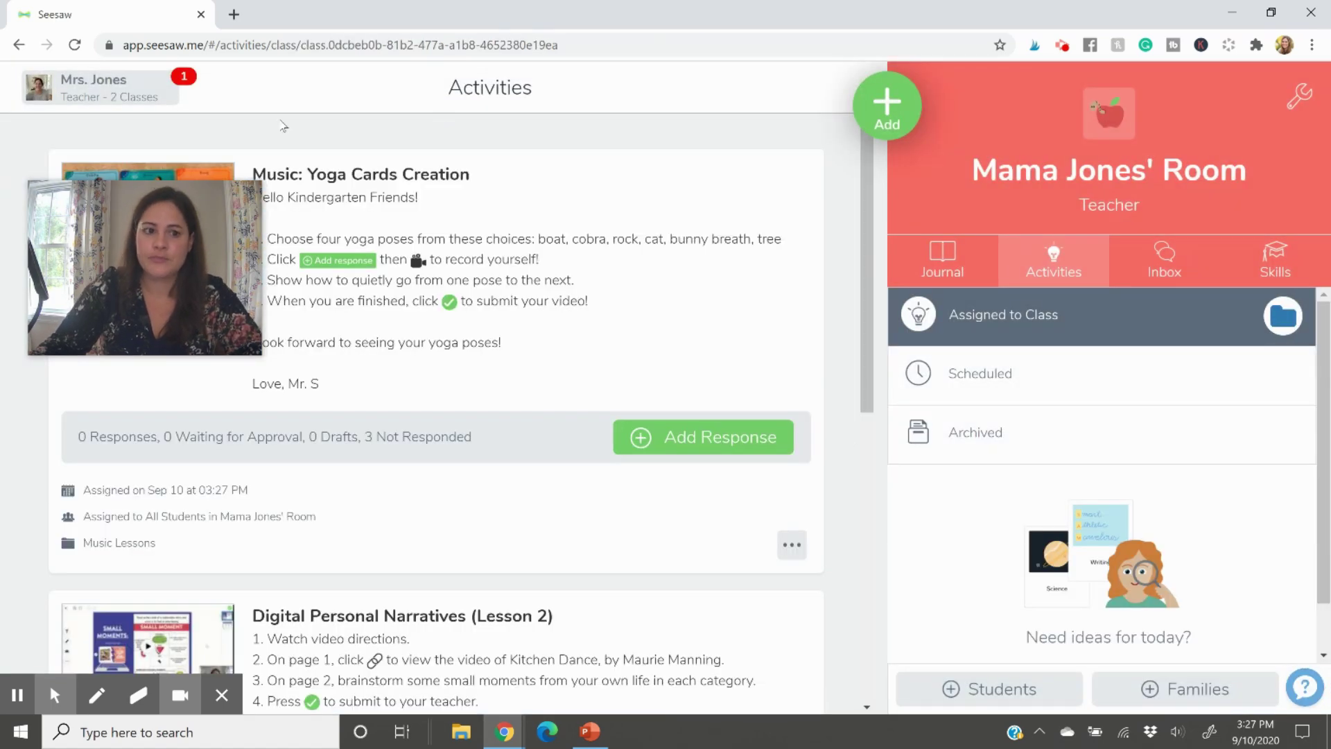
Step: Browse the class Journal, then return to Activities with Music: Yoga Cards Creation listed first
mouse_move(194, 262)
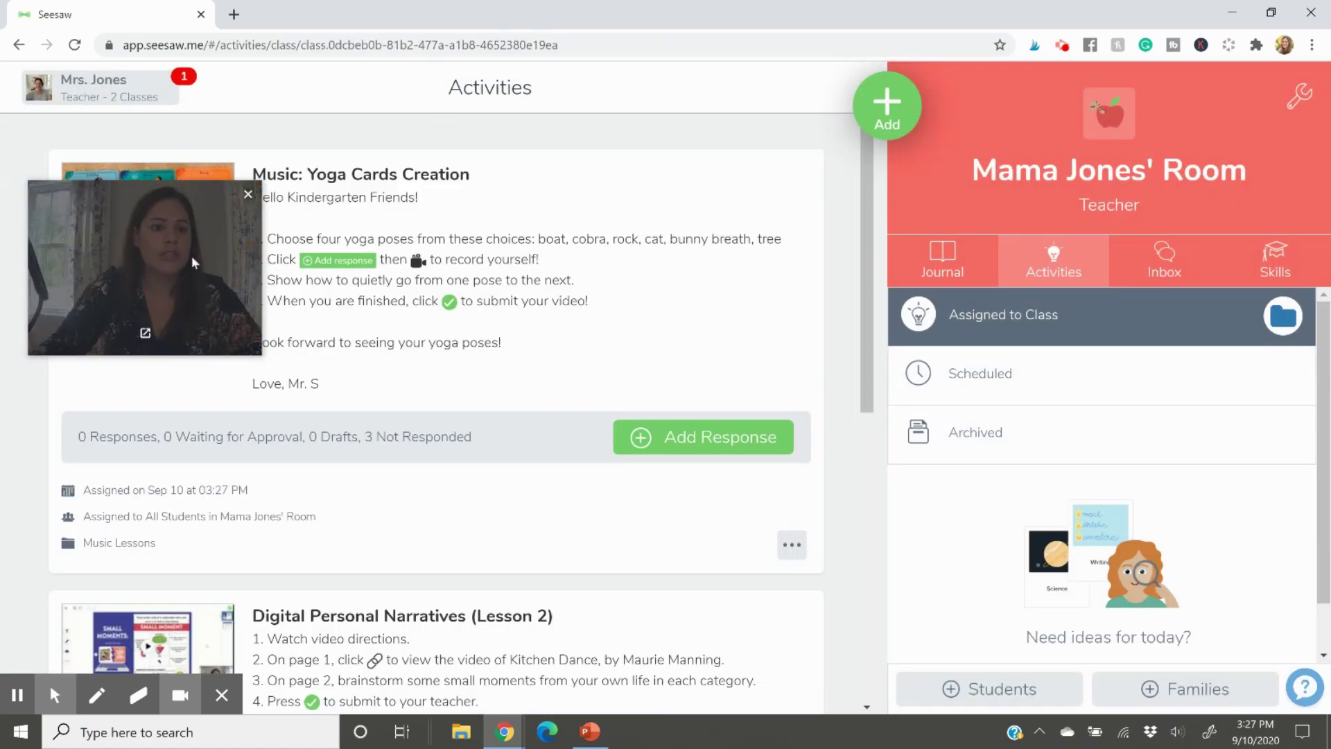
click(943, 258)
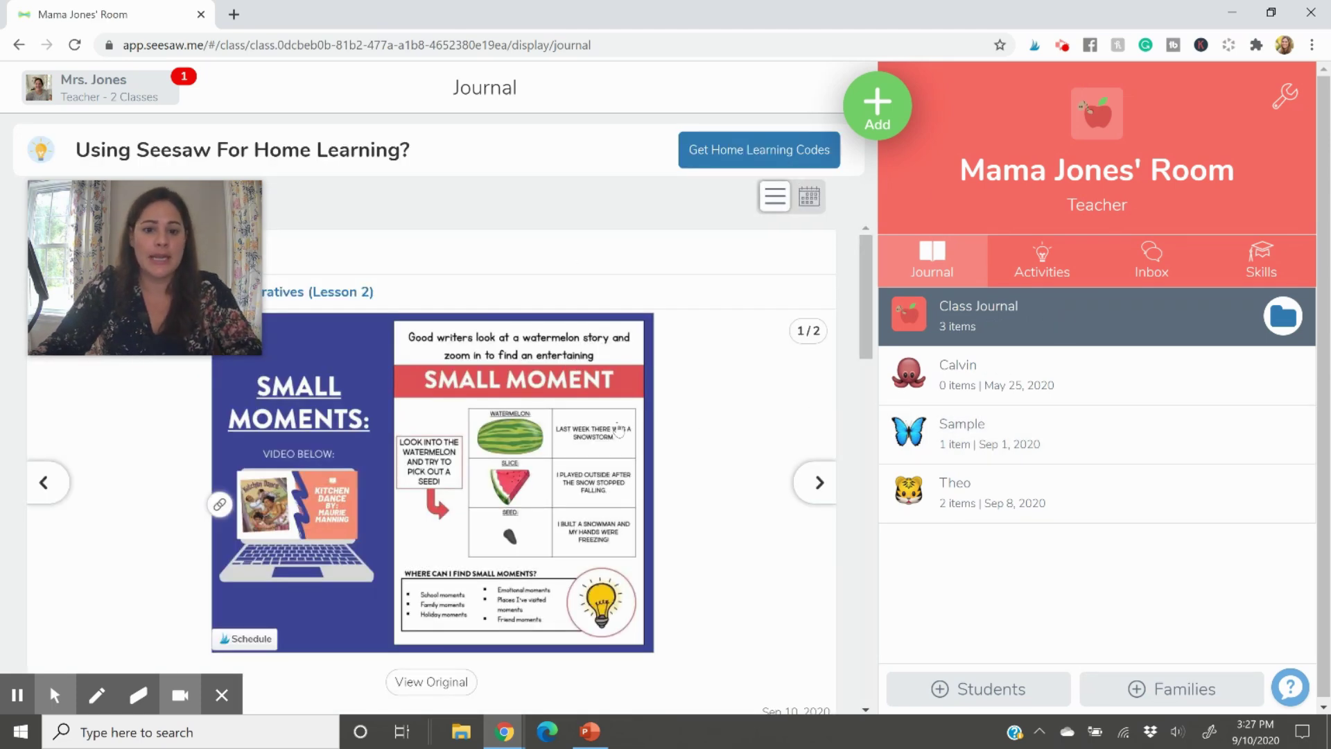
scroll(621, 425, down, 6)
scroll(628, 426, down, 12)
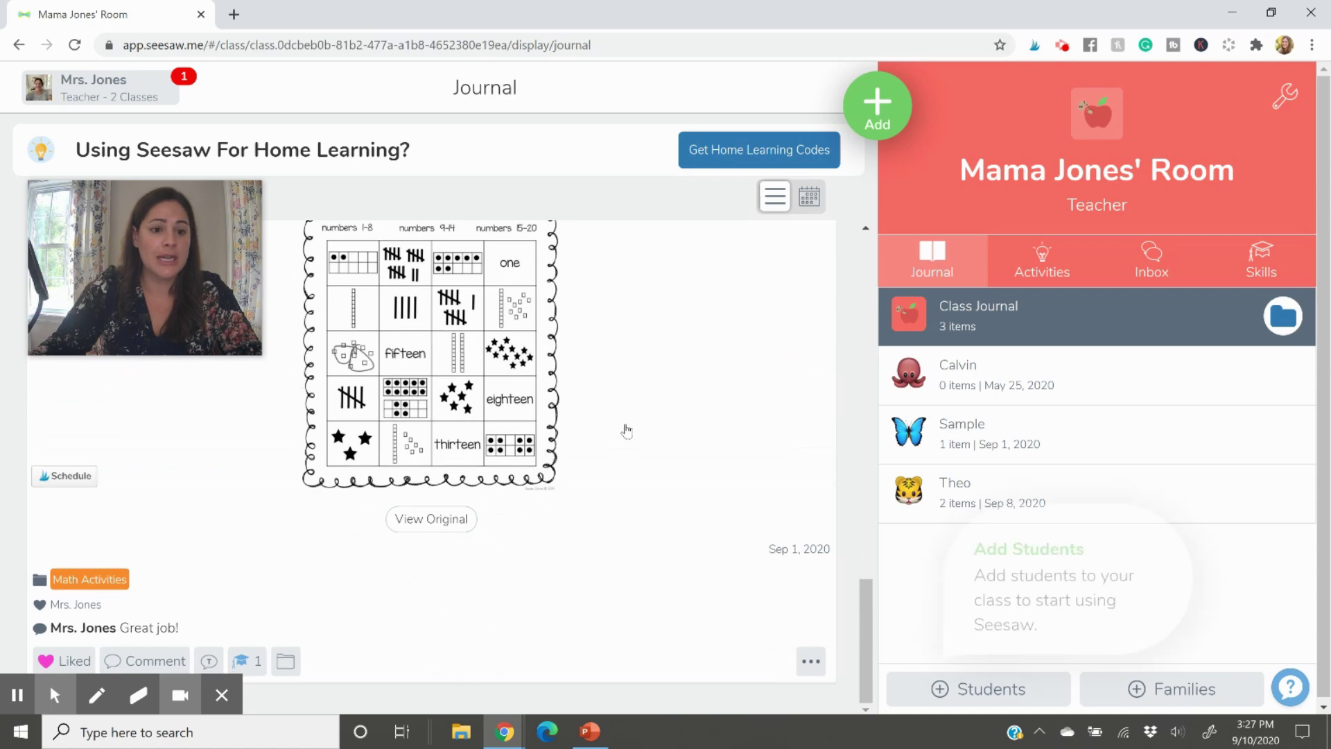
scroll(626, 429, up, 8)
scroll(626, 430, up, 10)
scroll(638, 444, down, 4)
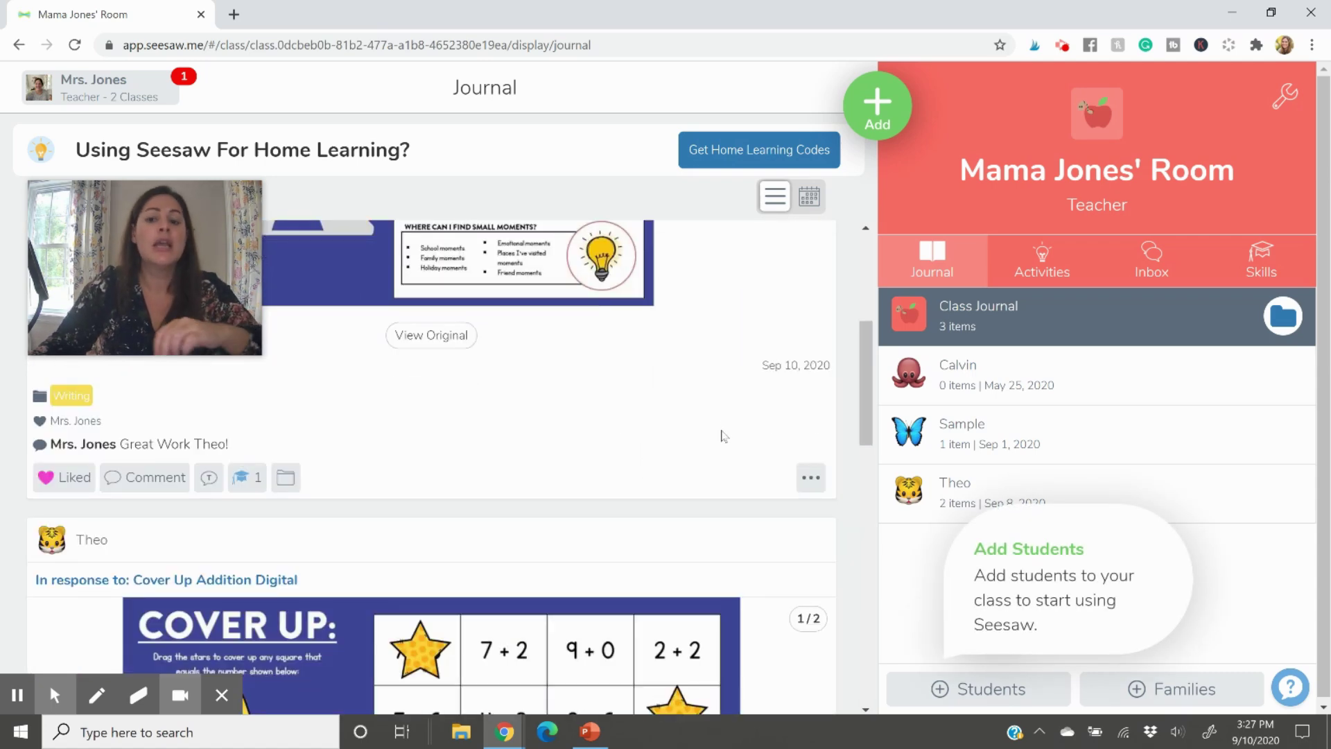
scroll(705, 339, down, 15)
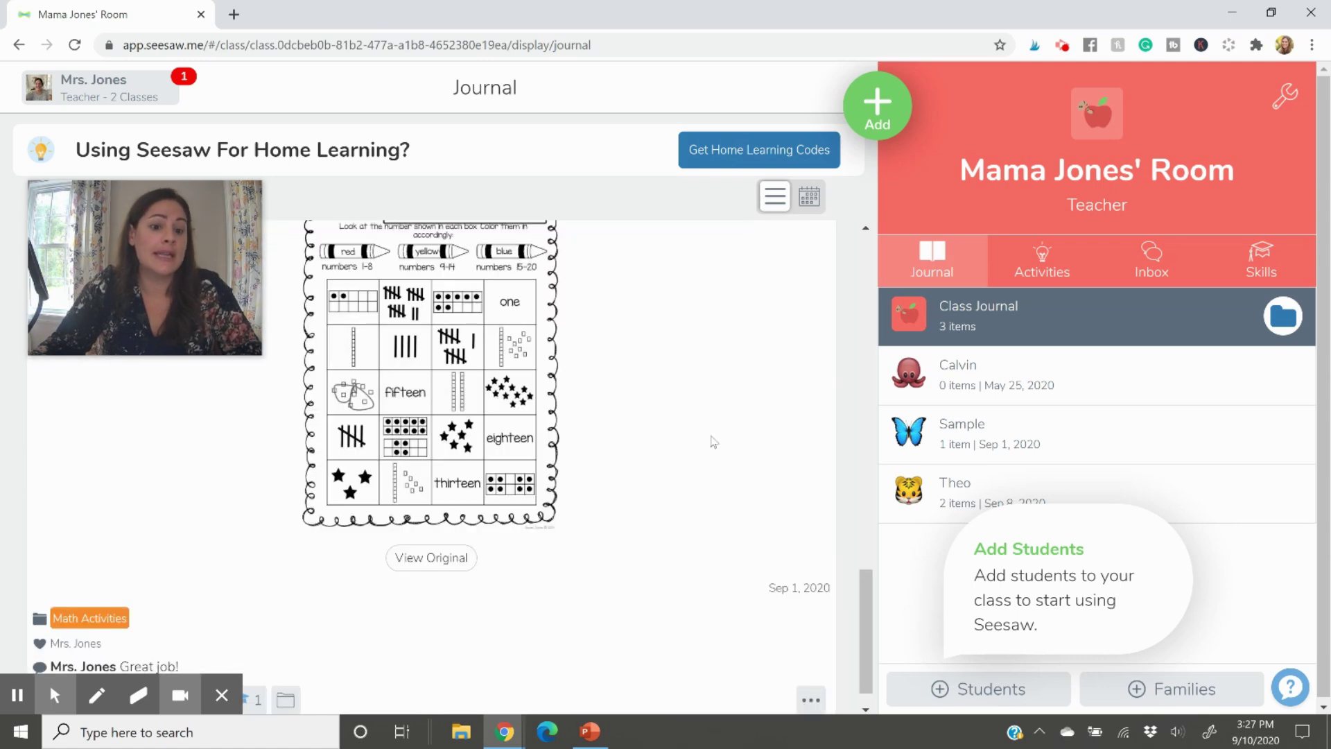
scroll(714, 450, down, 3)
click(1043, 262)
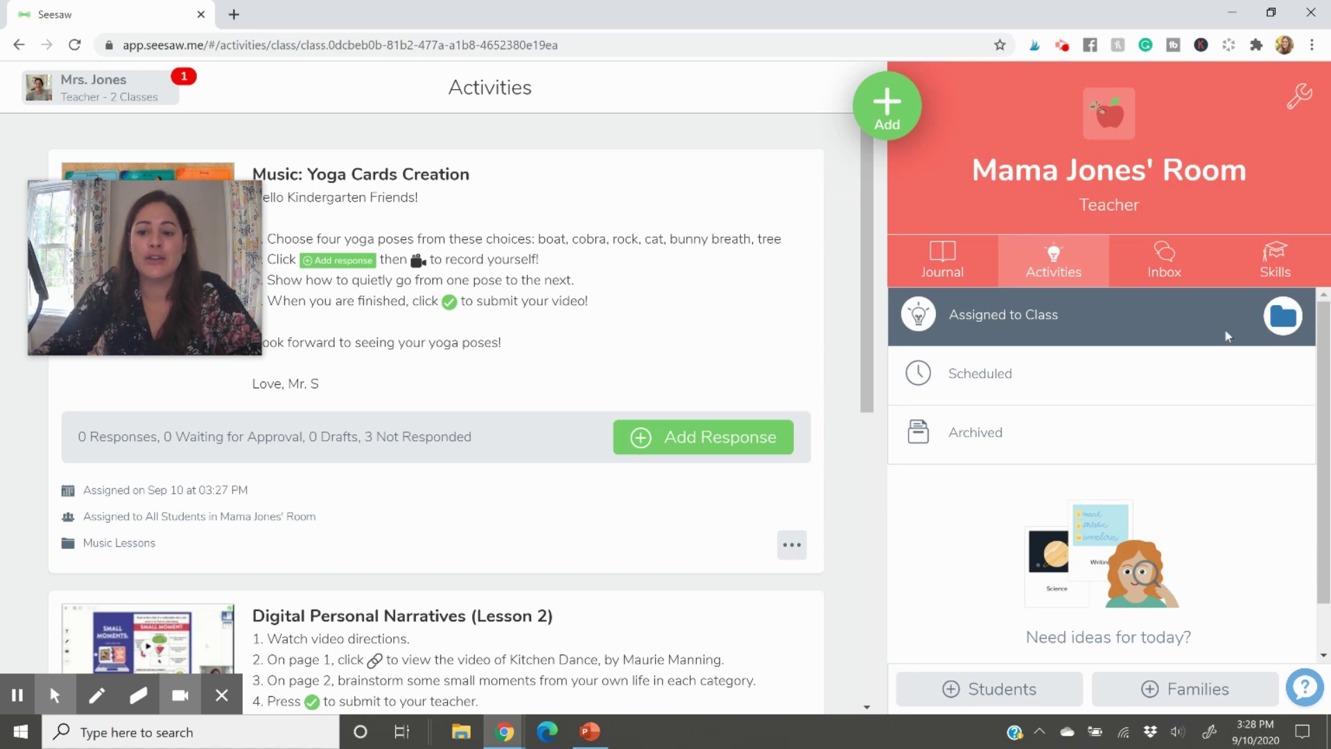
Step: Filter class activities to the Music Lessons folder, showing only Music: Yoga Cards Creation
click(1284, 318)
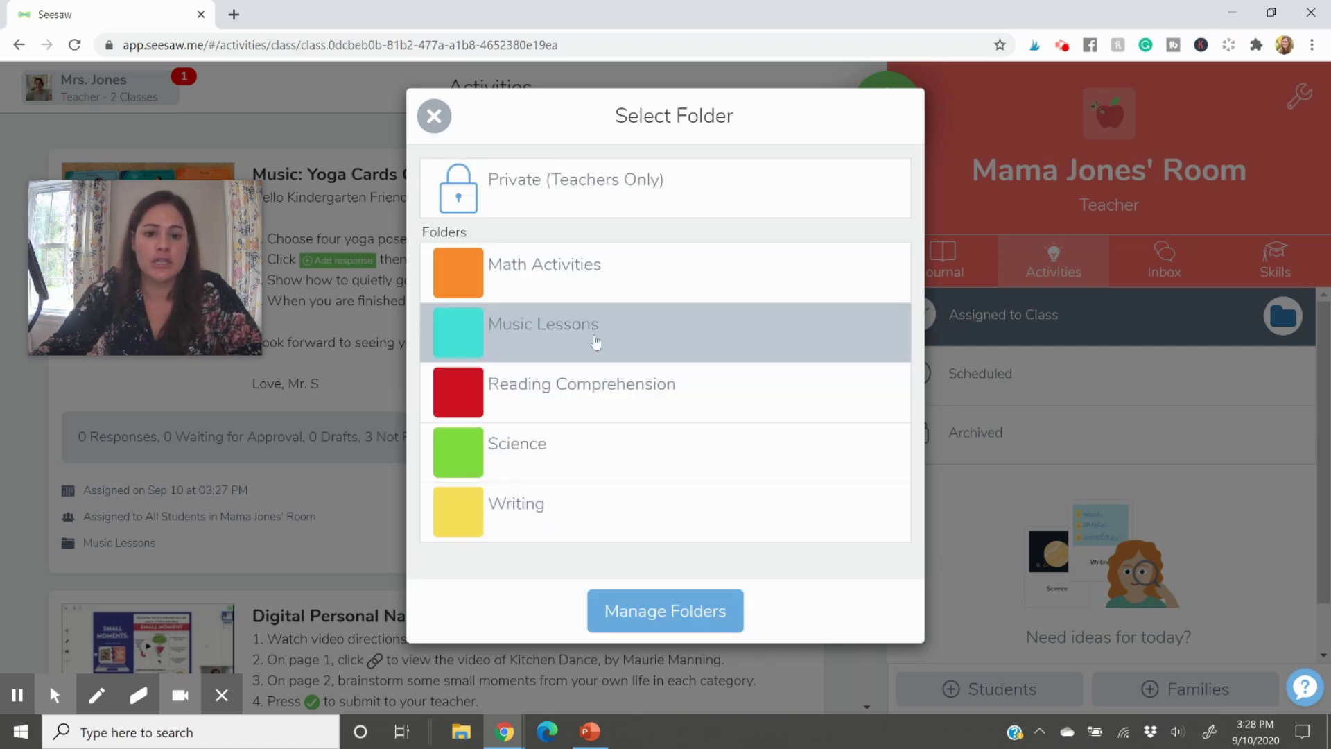
click(595, 339)
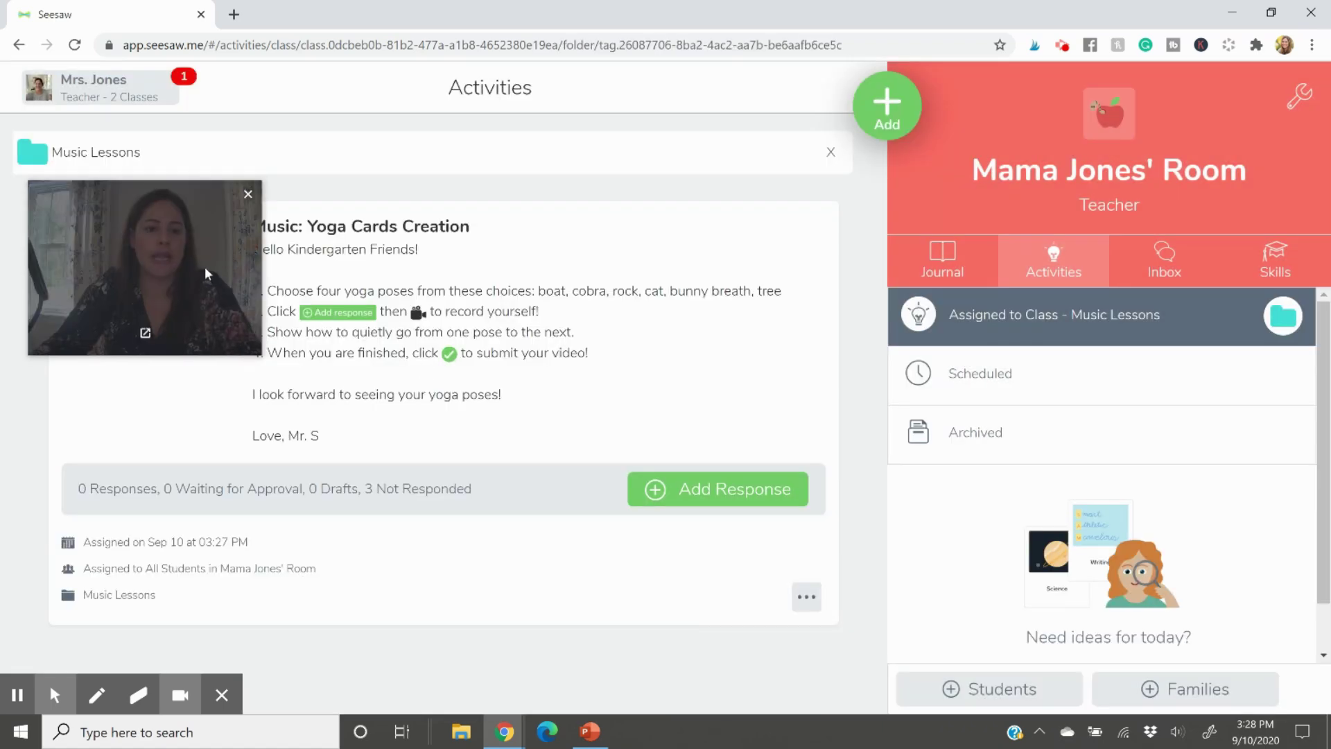
drag(208, 273, 1143, 238)
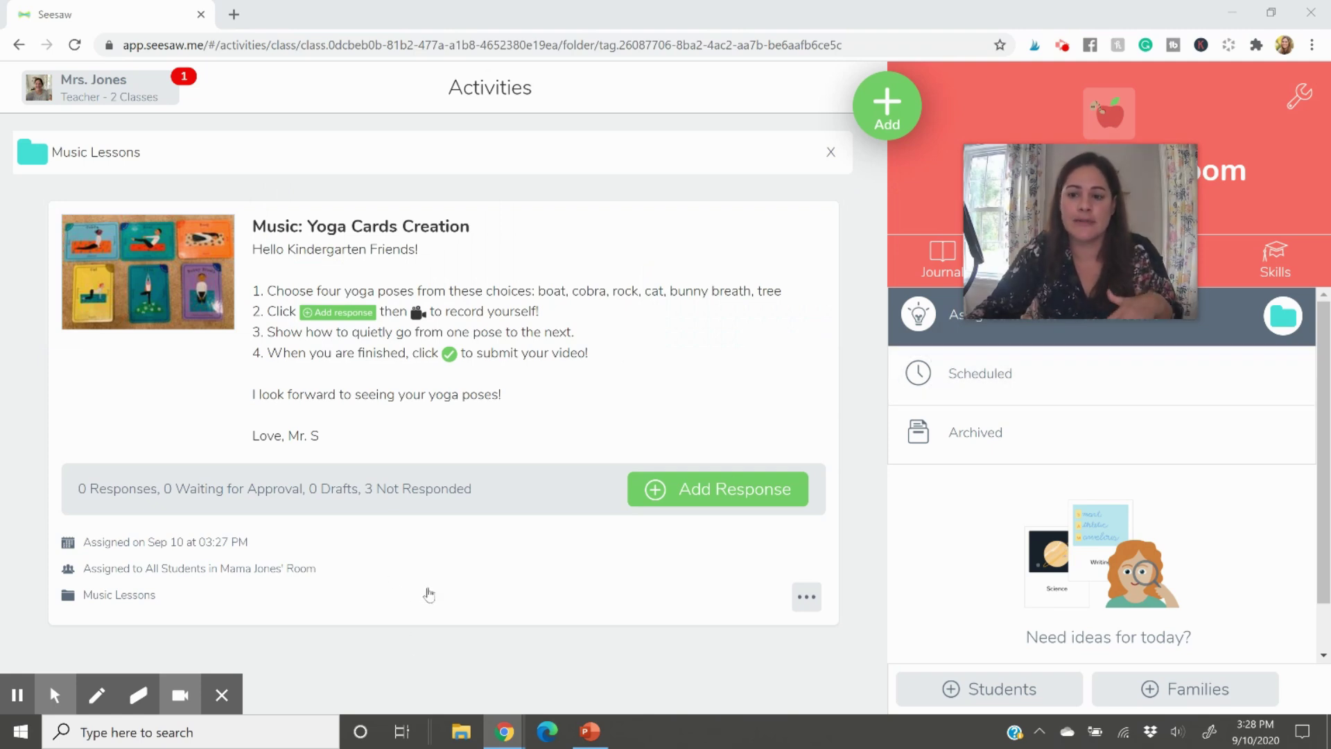
mouse_move(1081, 294)
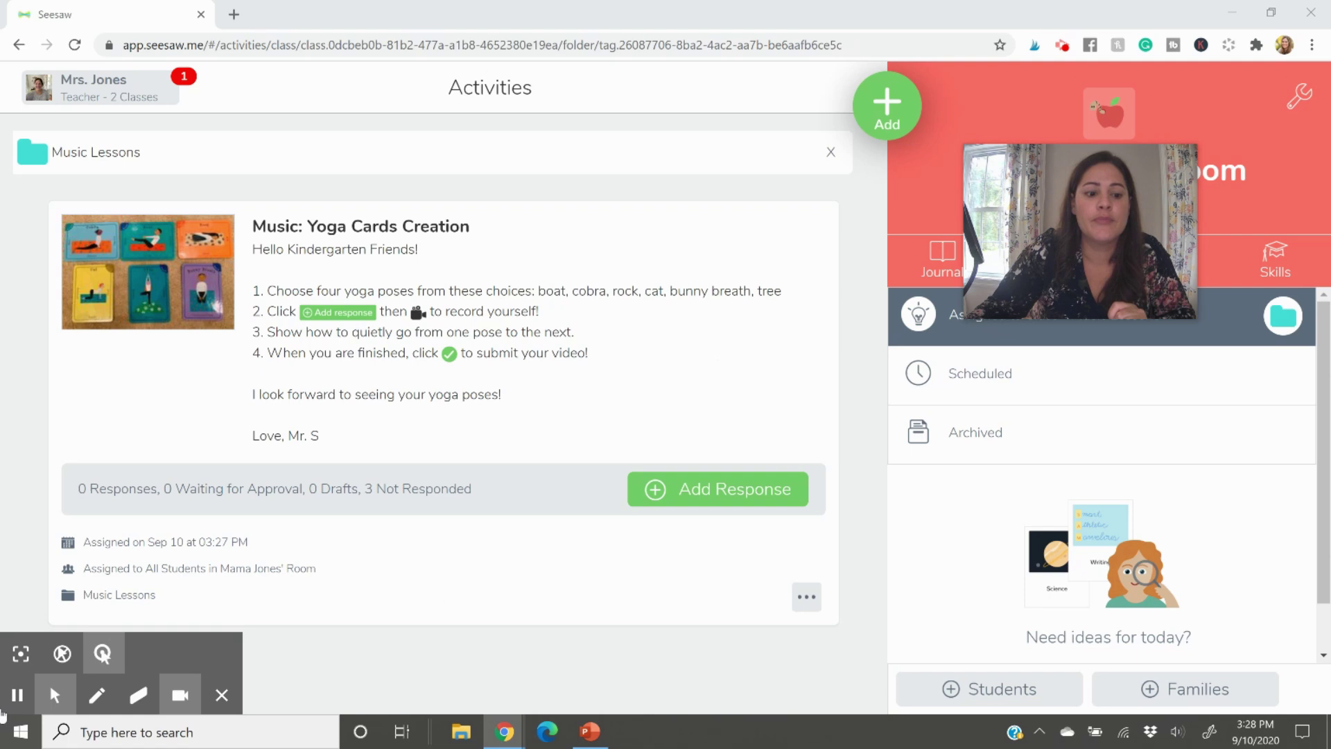
click(17, 695)
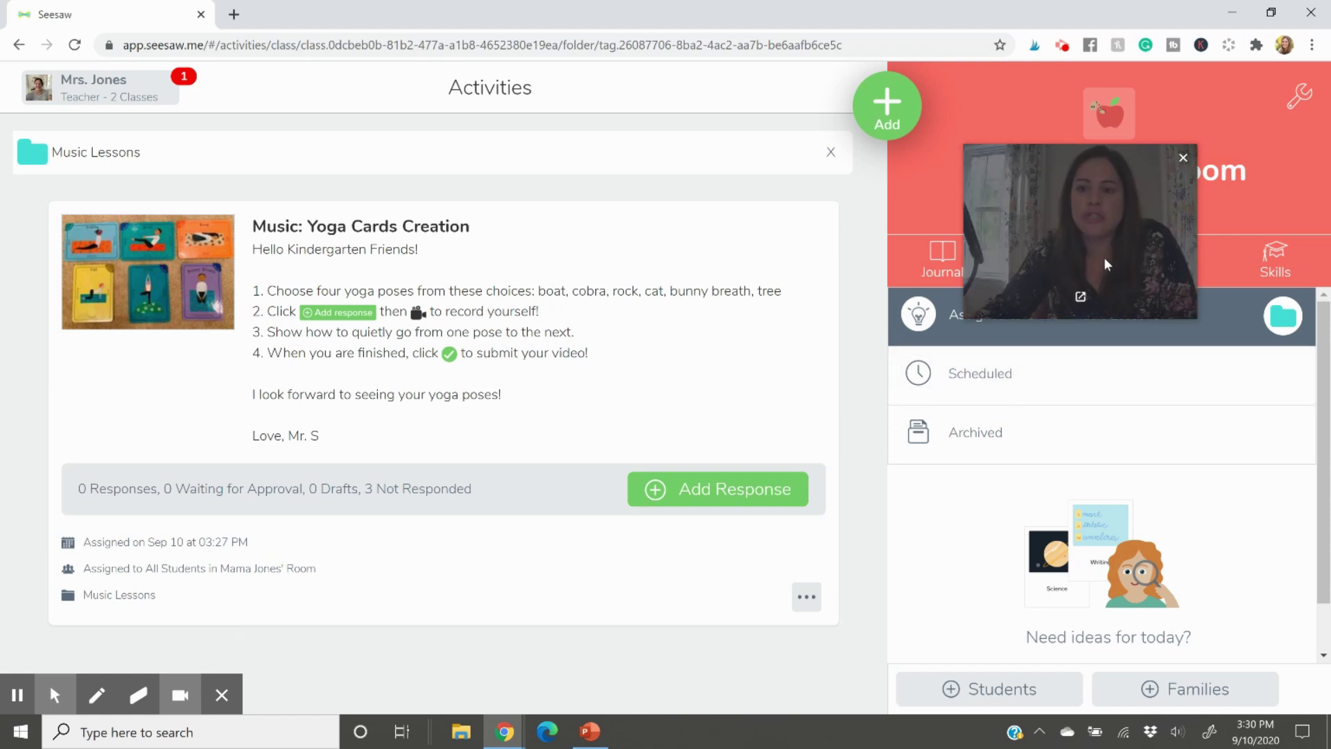
drag(1006, 312, 395, 676)
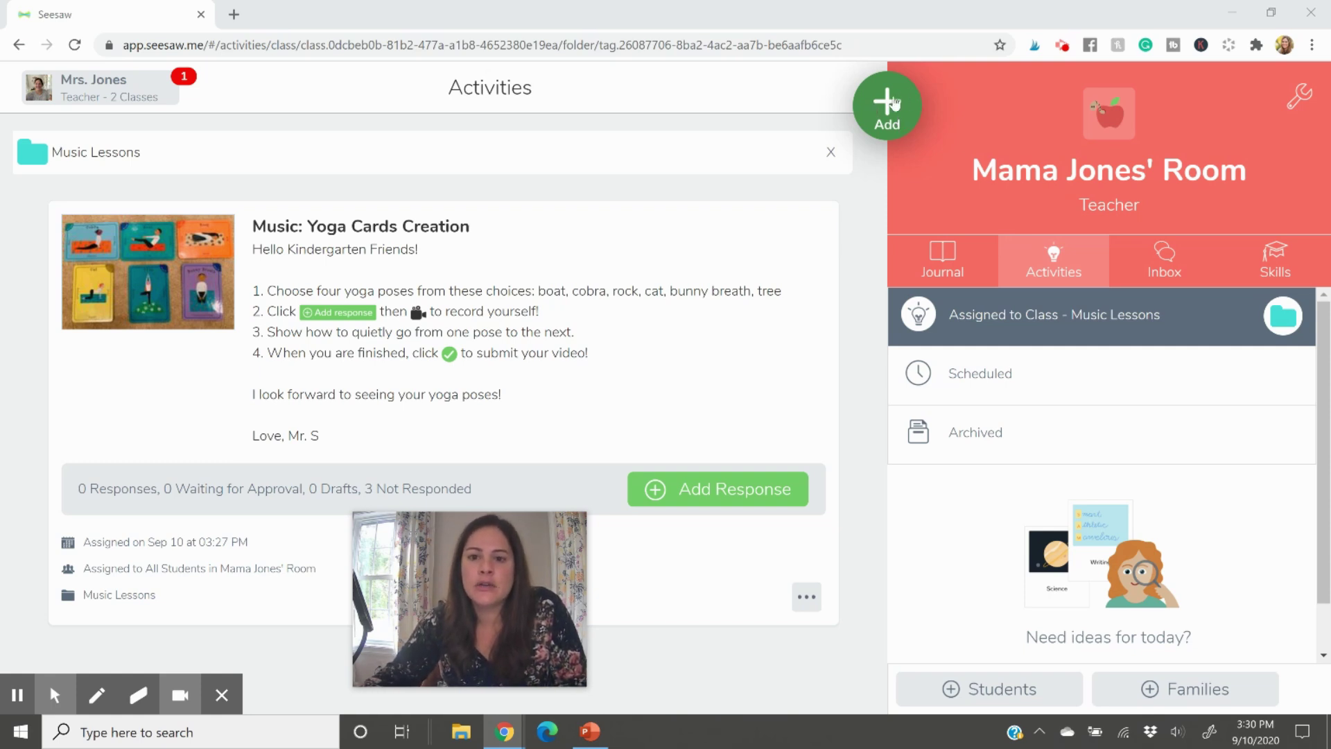
Step: Delete the unused Music: Yoga Cards Creation activity from My Library through its options menu
click(895, 104)
click(762, 191)
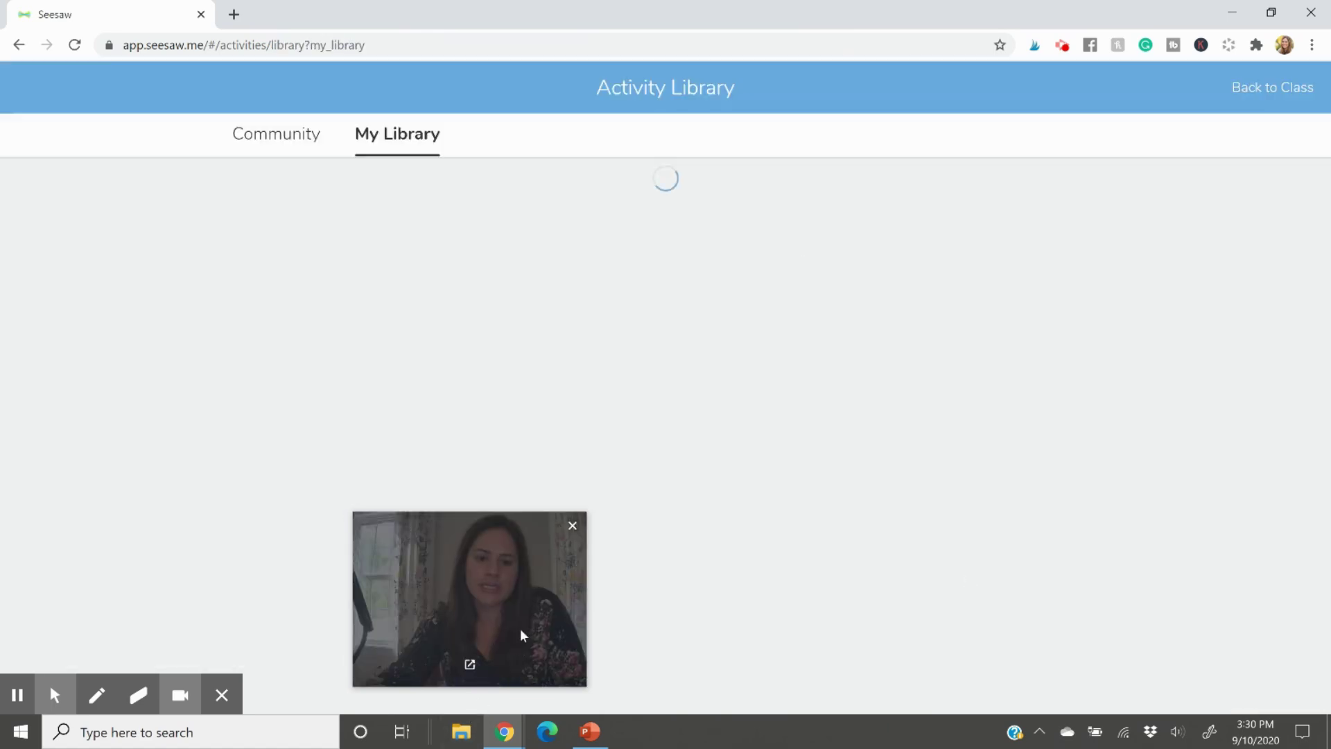
drag(521, 629, 207, 215)
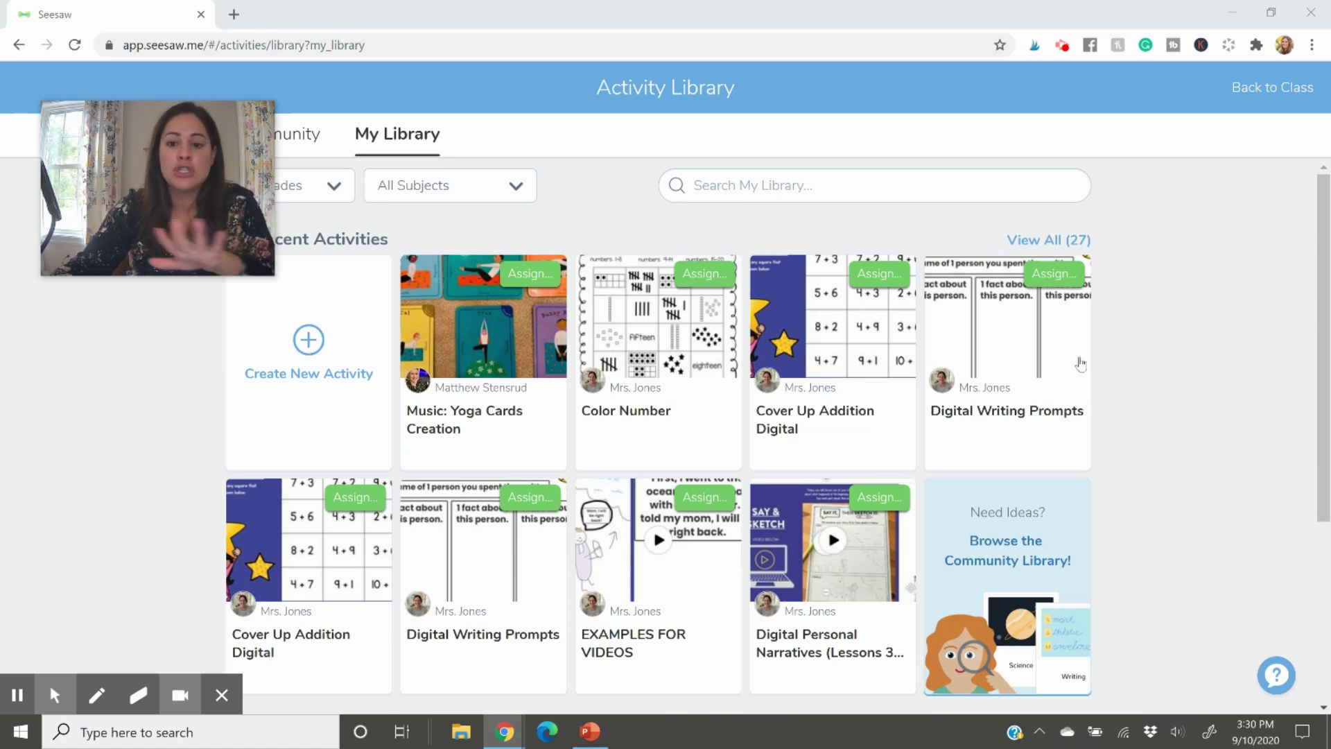
scroll(843, 455, down, 1)
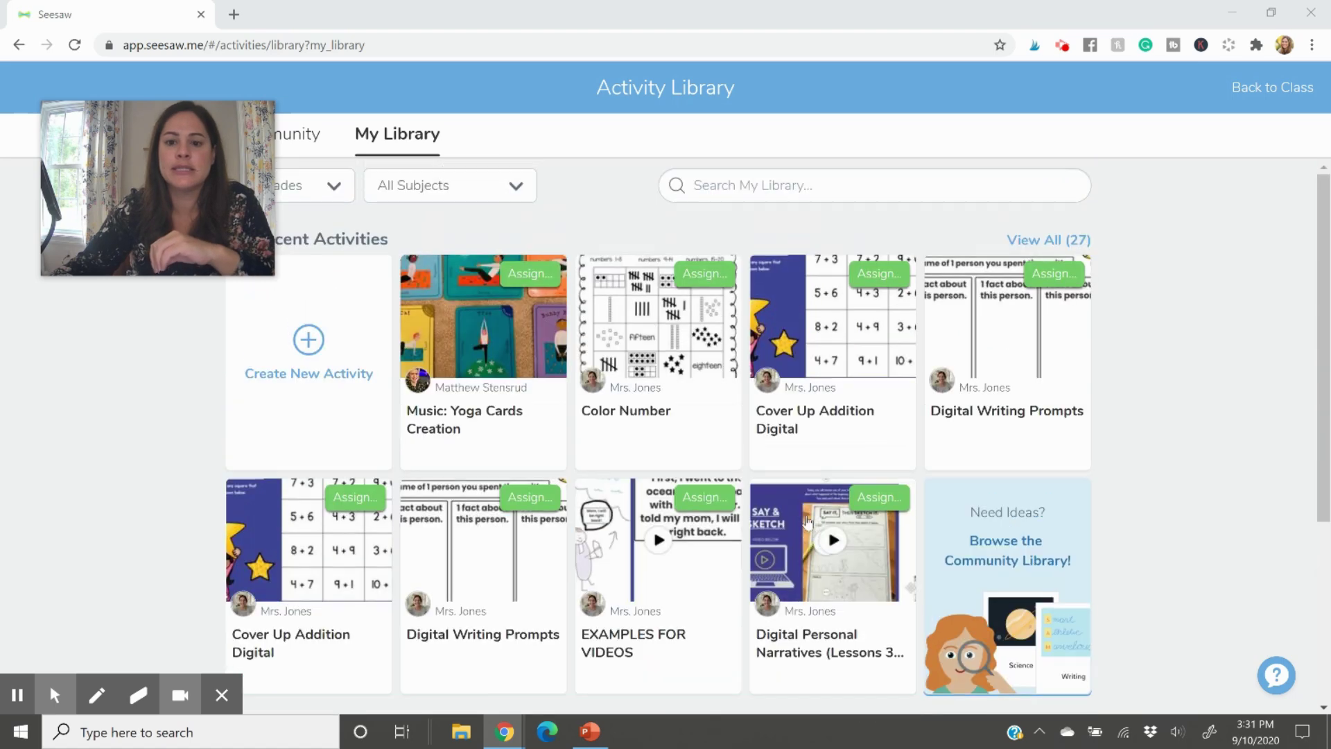
scroll(806, 531, up, 1)
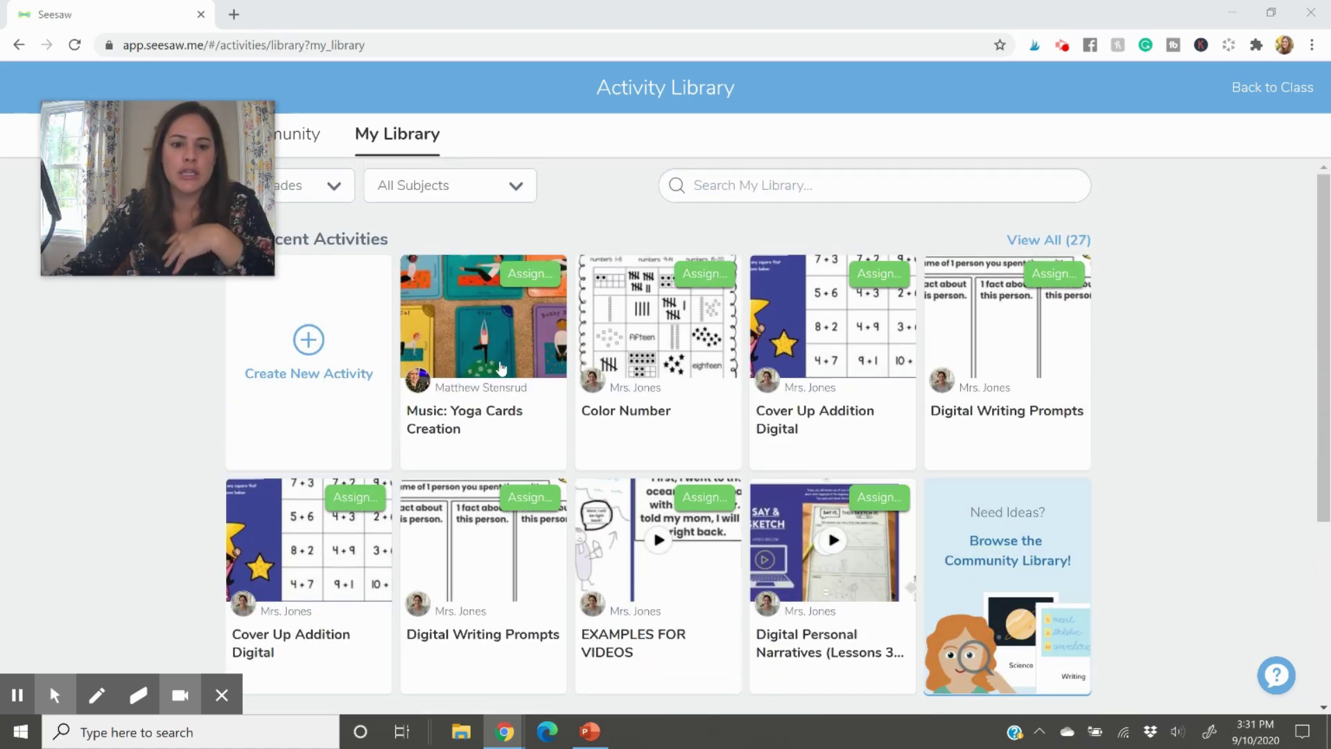
click(471, 416)
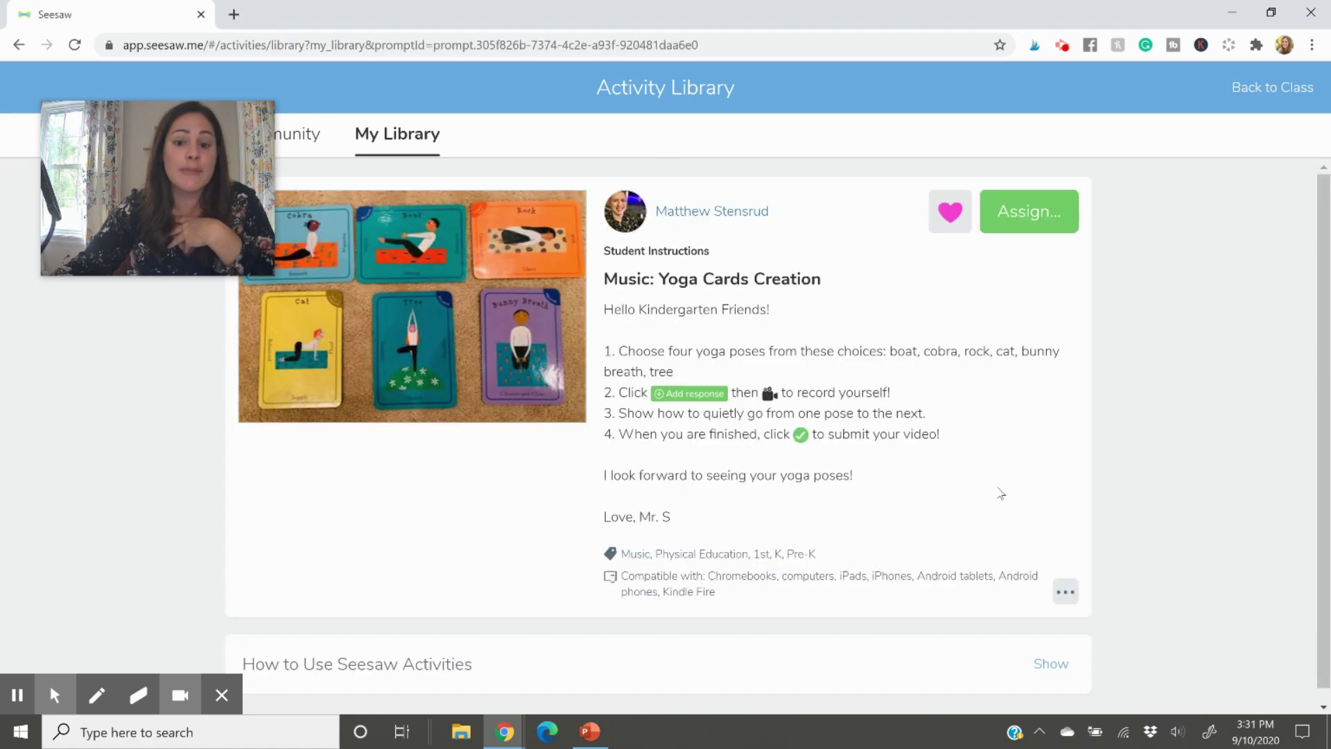
click(1066, 591)
click(1011, 666)
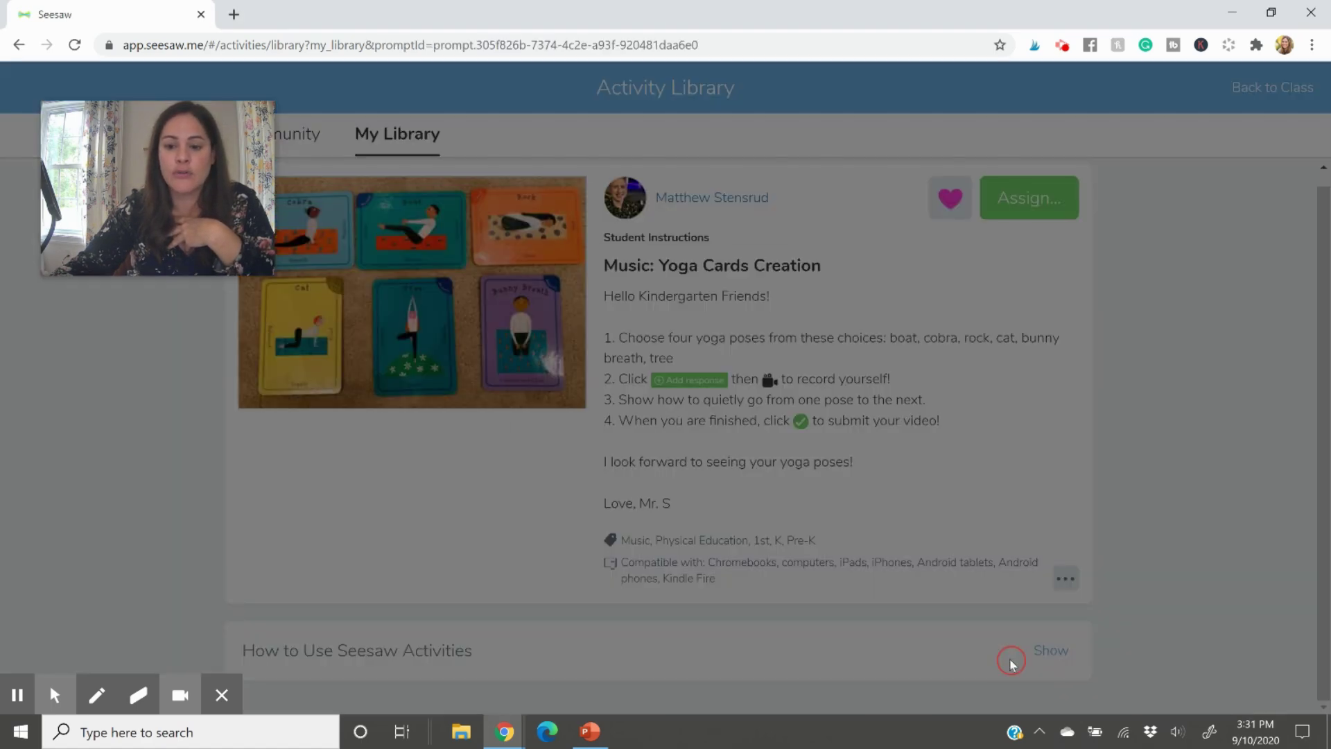
click(729, 440)
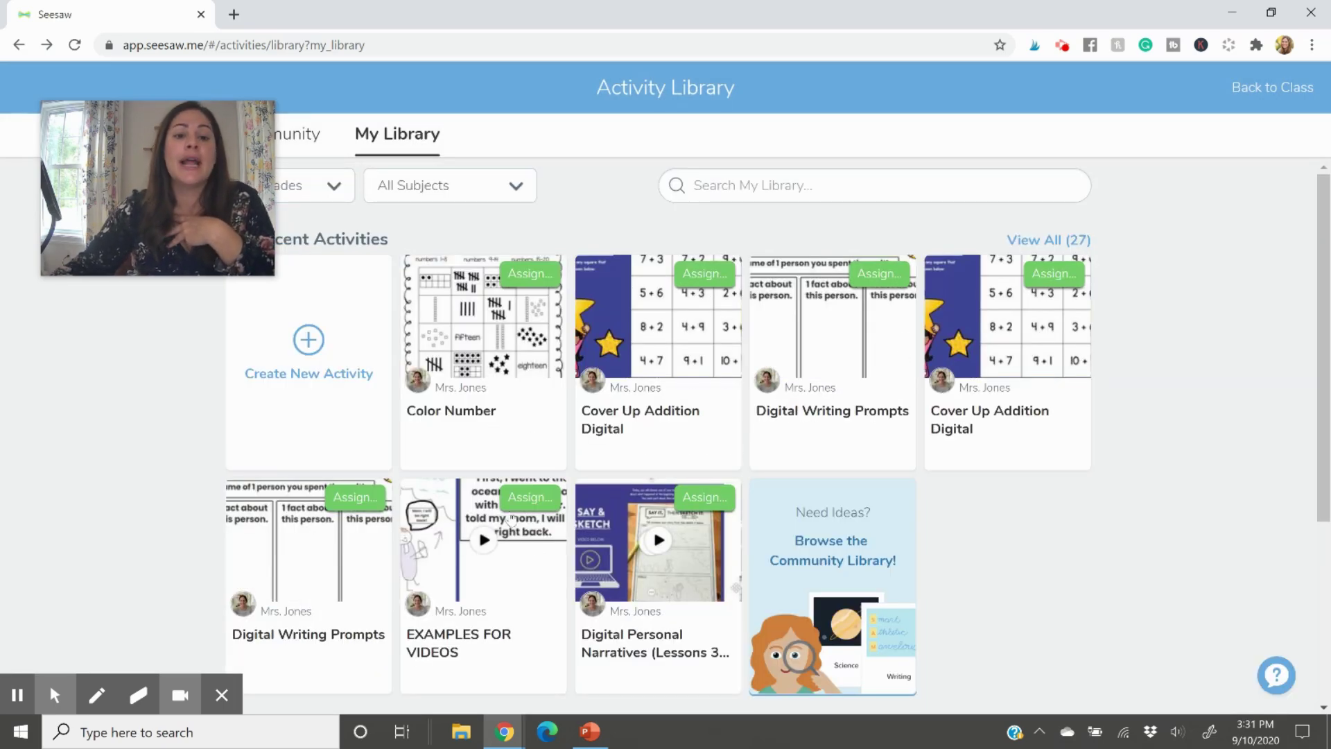
scroll(512, 521, down, 4)
scroll(671, 219, up, 4)
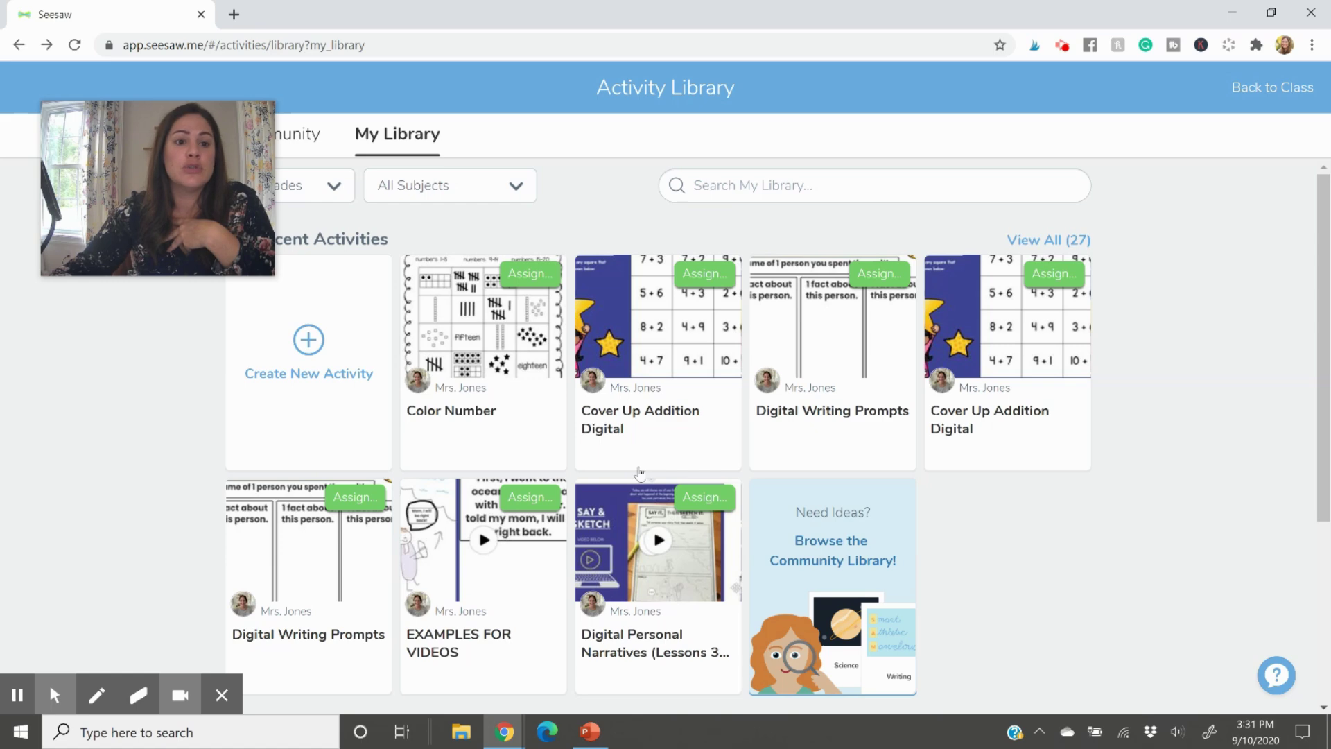
scroll(640, 472, down, 1)
scroll(647, 484, down, 1)
scroll(649, 478, up, 2)
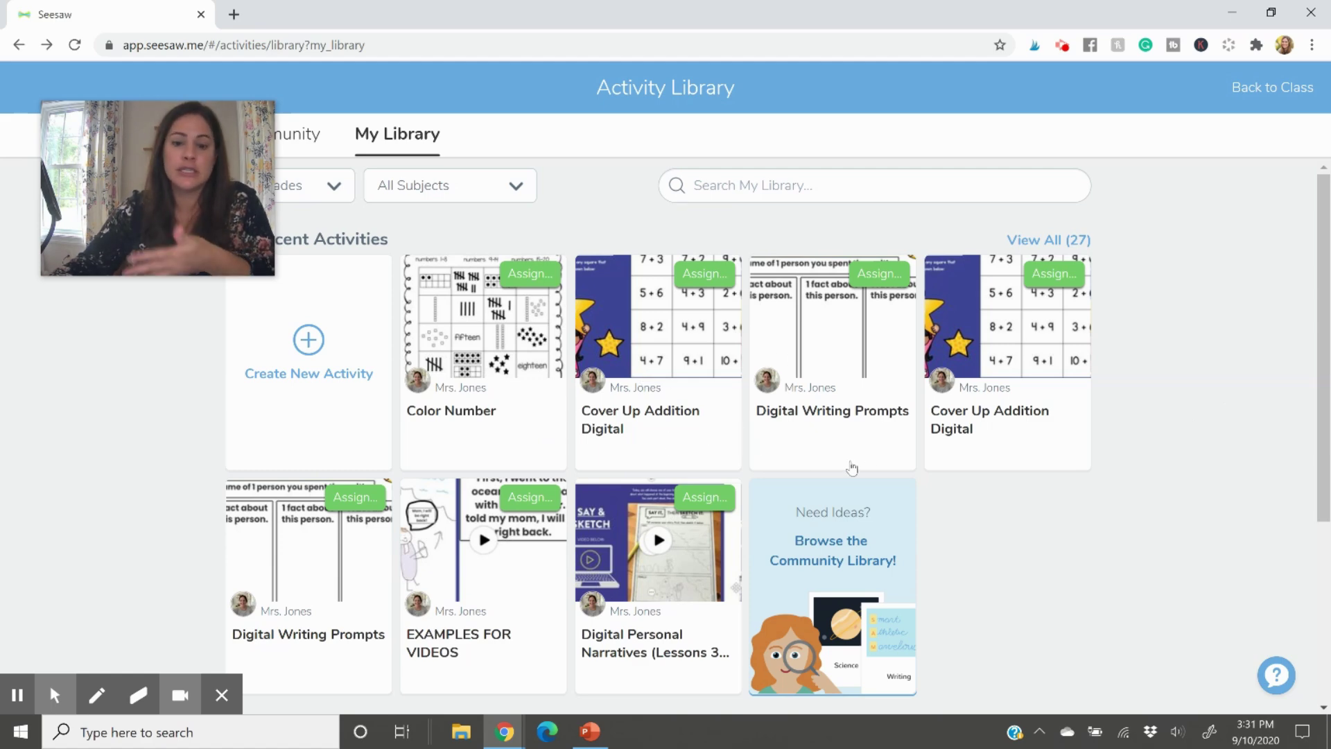
scroll(825, 491, down, 4)
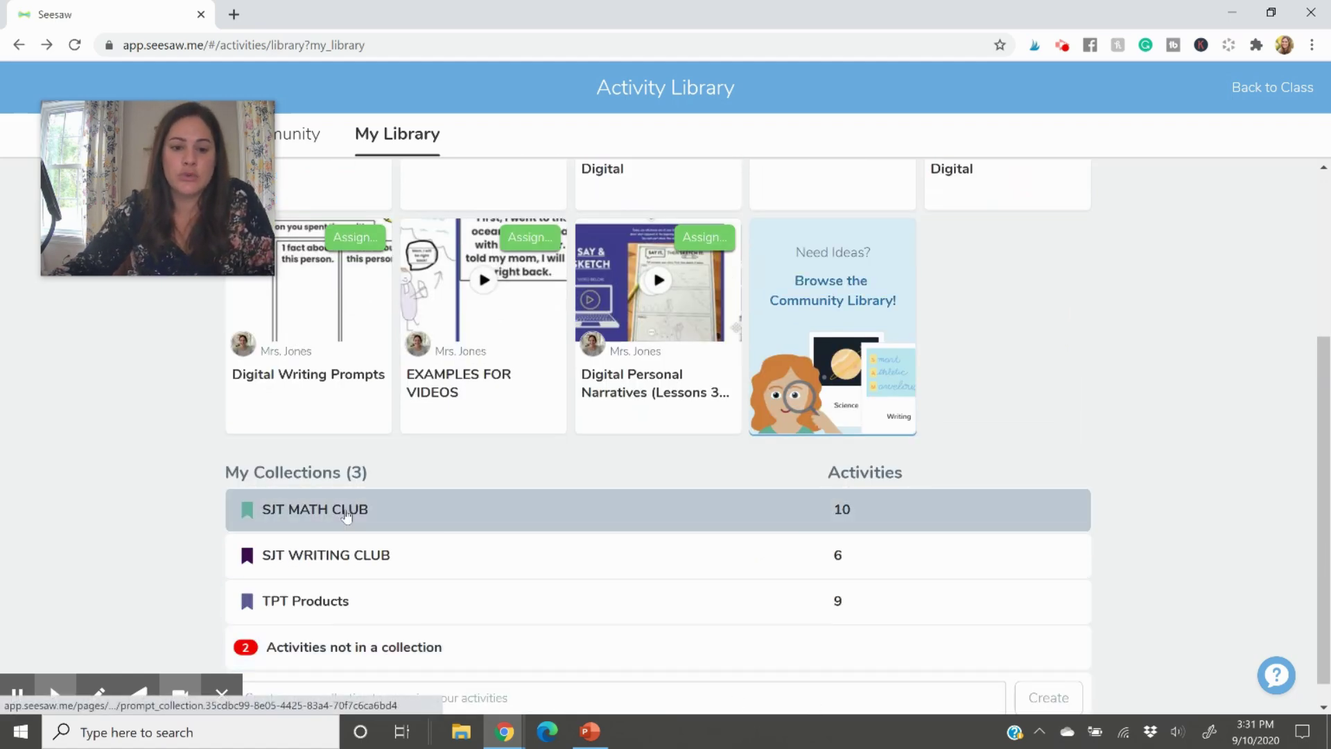
scroll(367, 516, up, 1)
scroll(371, 600, down, 1)
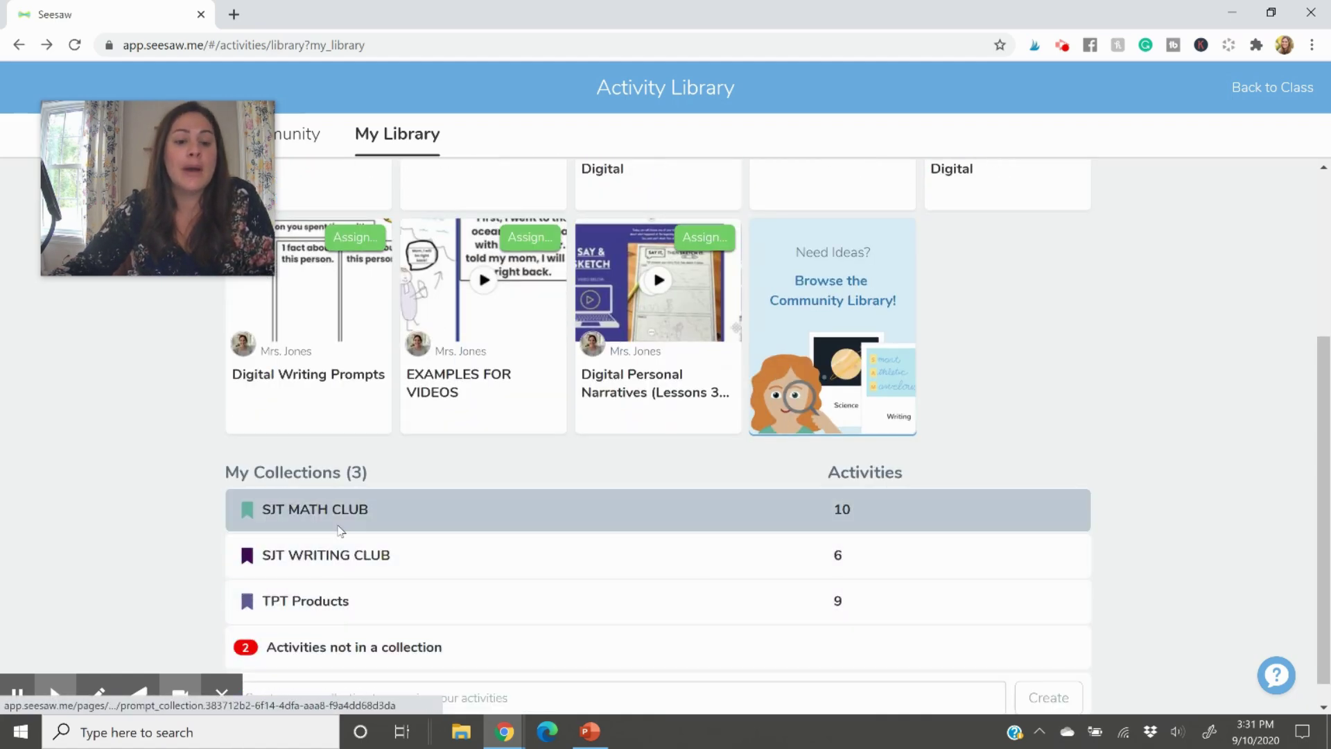
scroll(439, 568, up, 3)
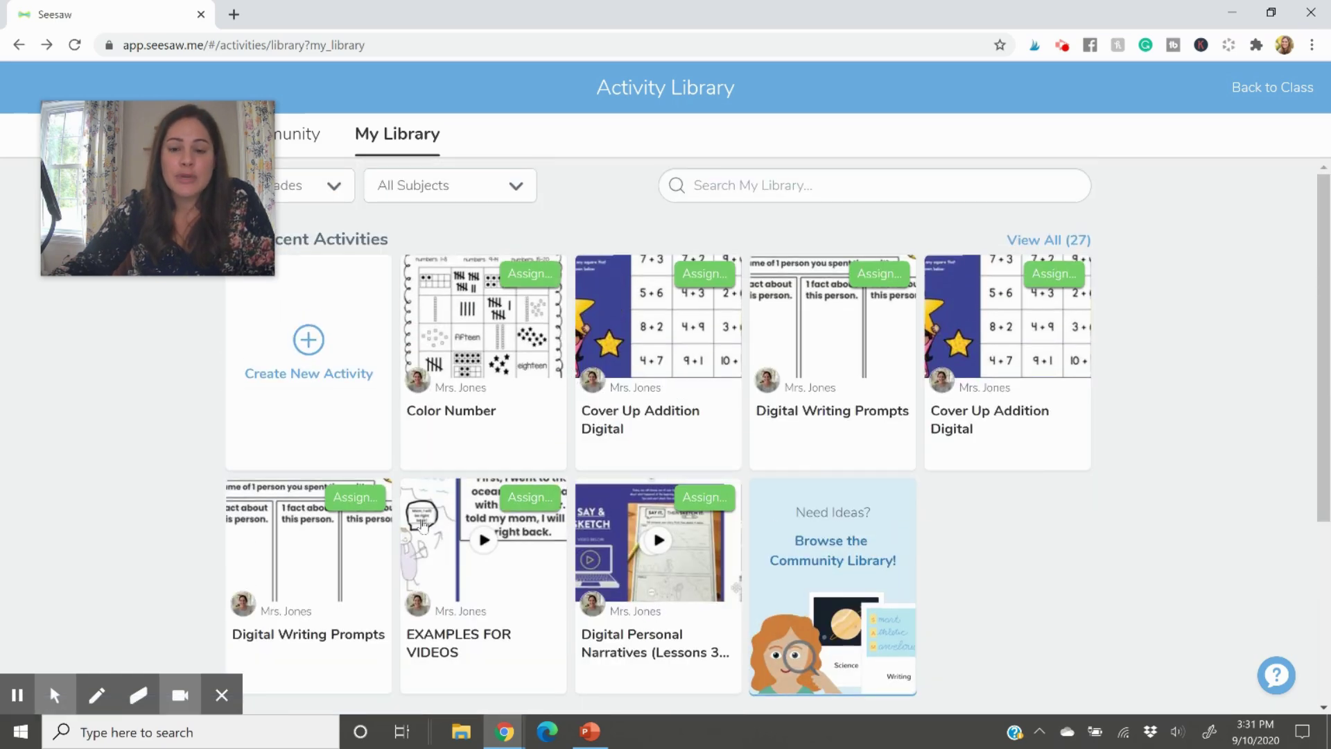
click(1055, 241)
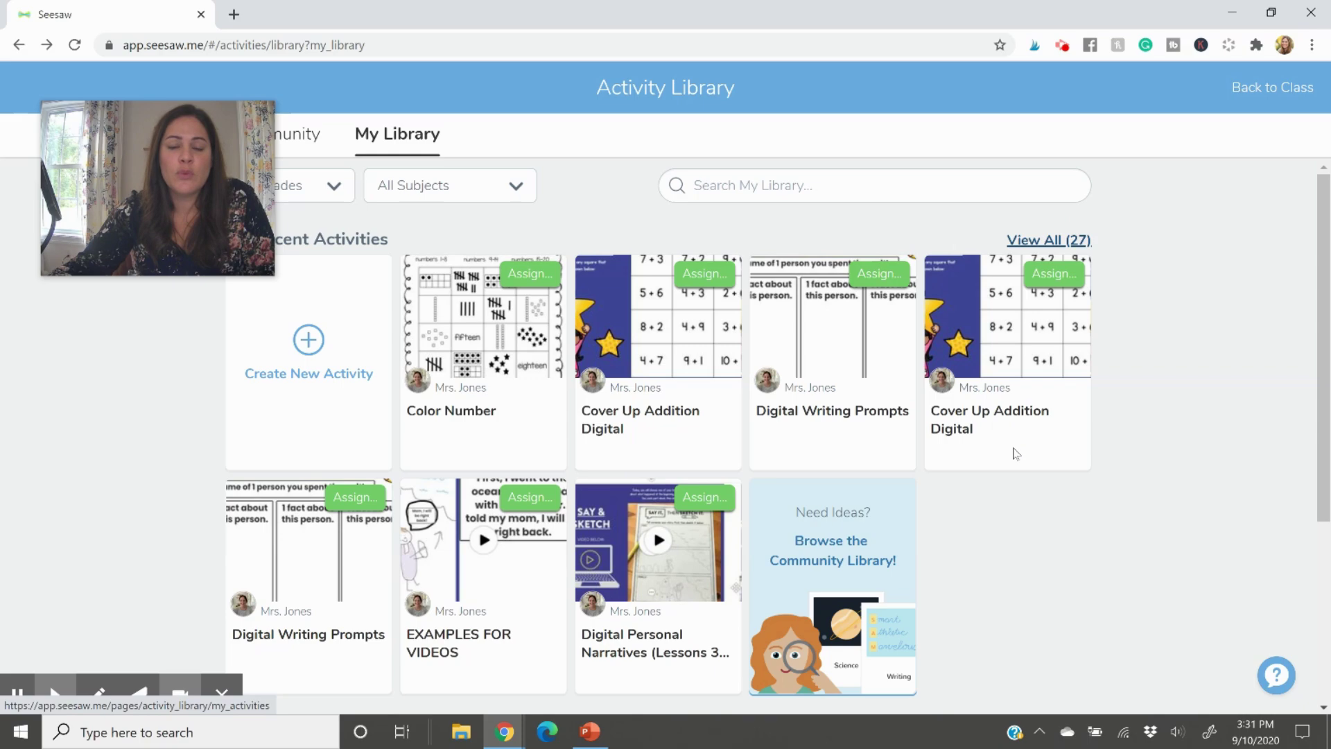
scroll(860, 447, down, 5)
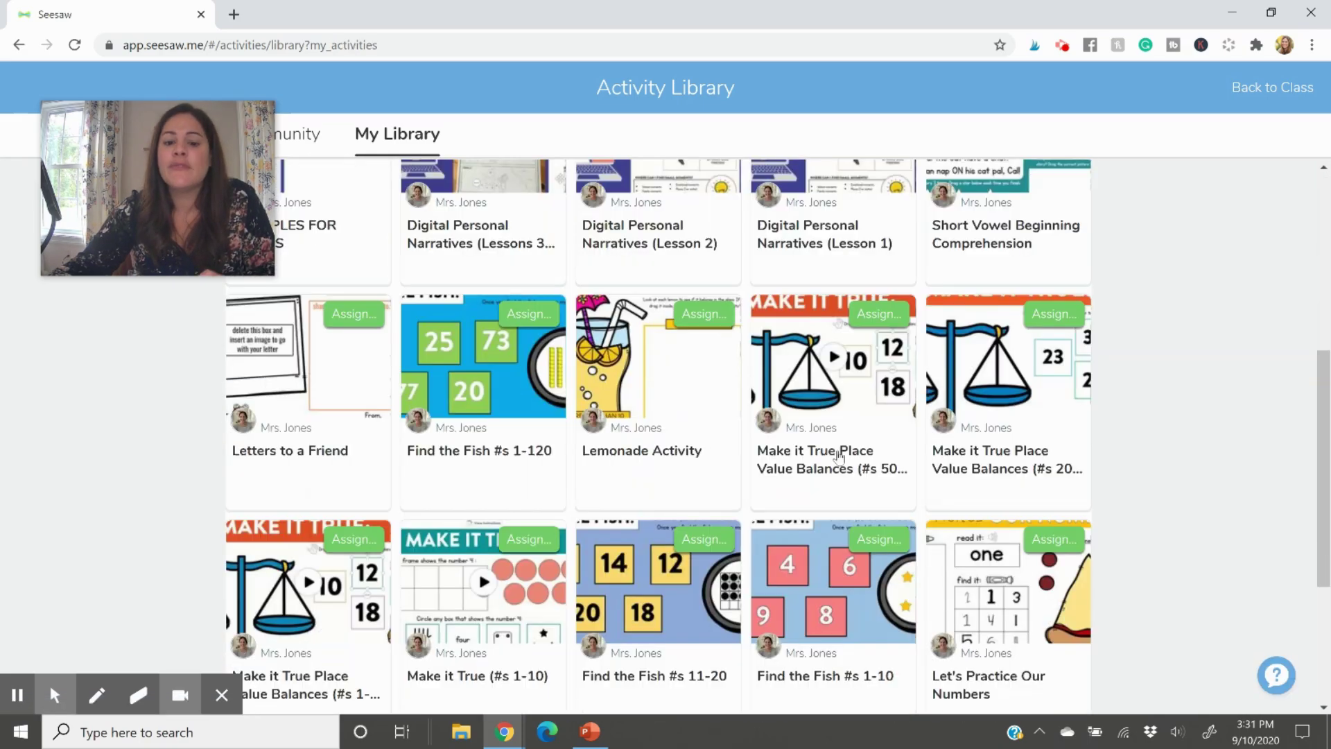
scroll(839, 457, down, 7)
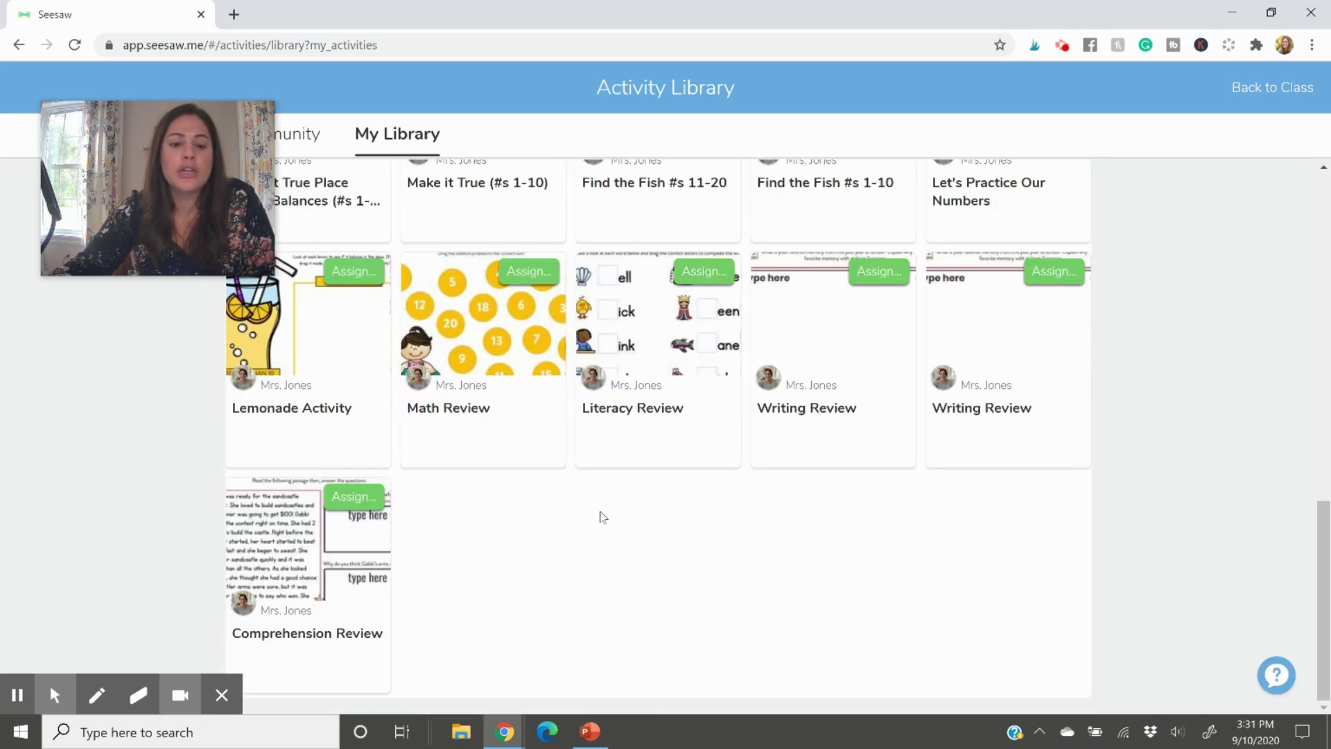
scroll(603, 513, up, 13)
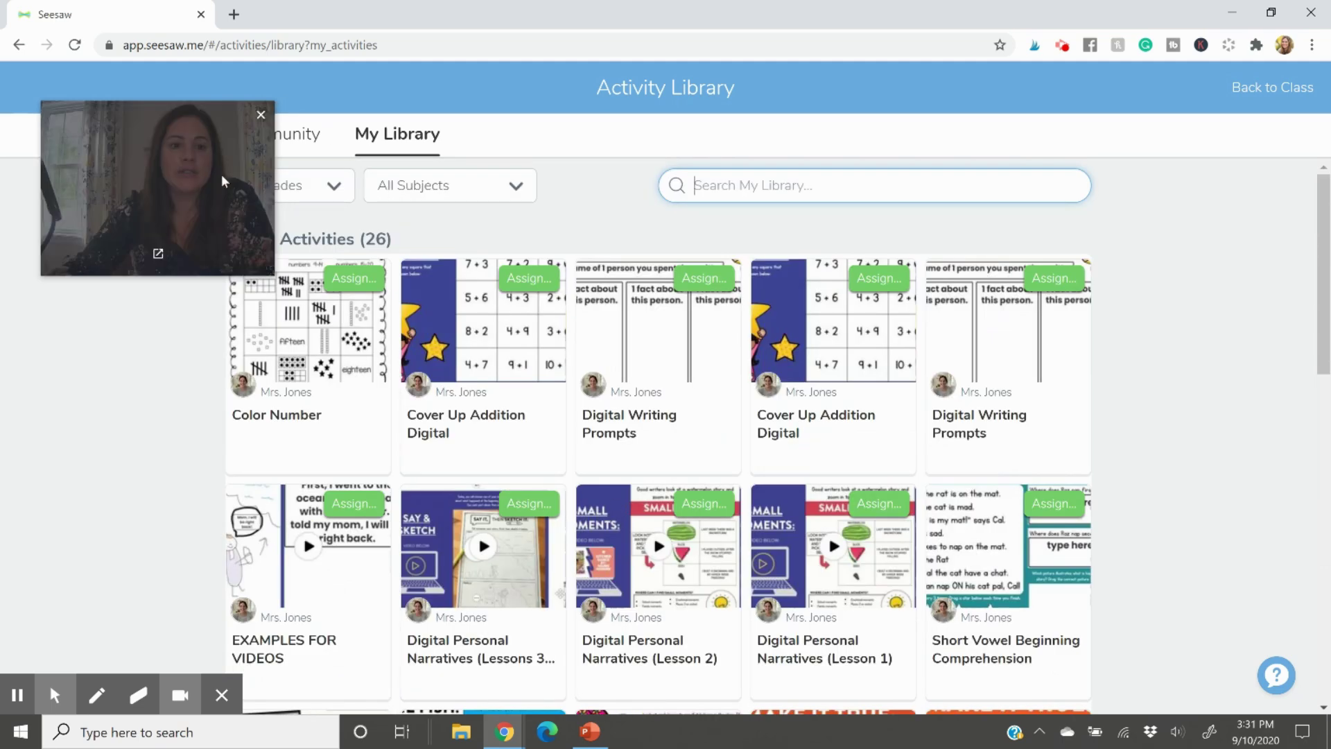
drag(224, 194, 1186, 249)
key(alt+Left)
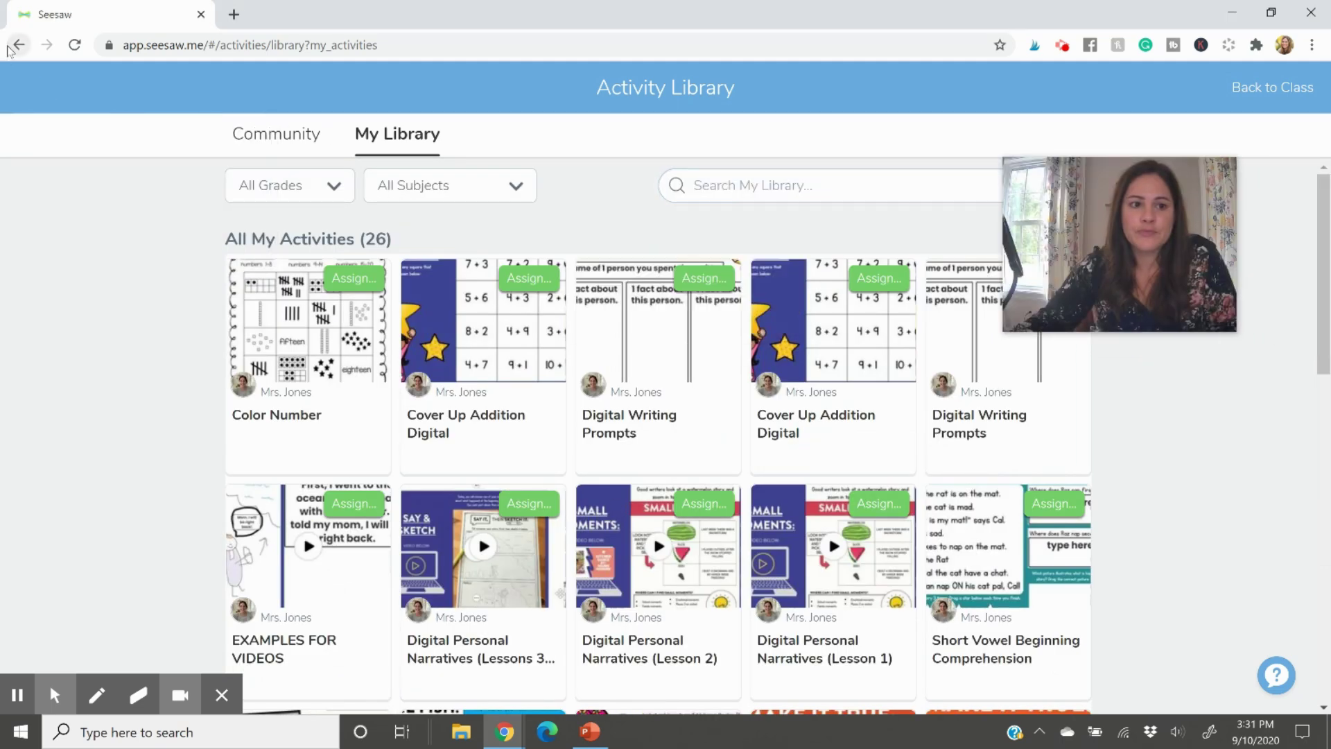
scroll(649, 509, down, 4)
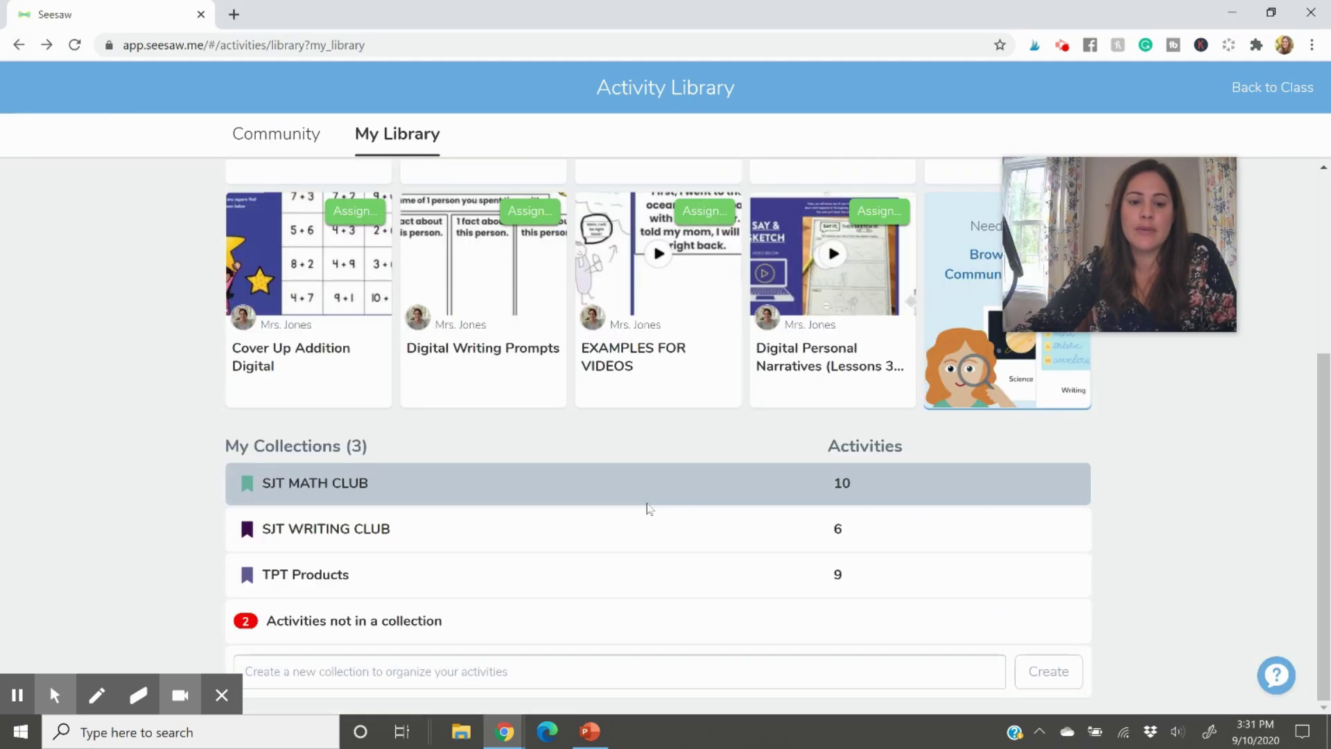
Step: Open the SJT MATH CLUB collection
click(310, 485)
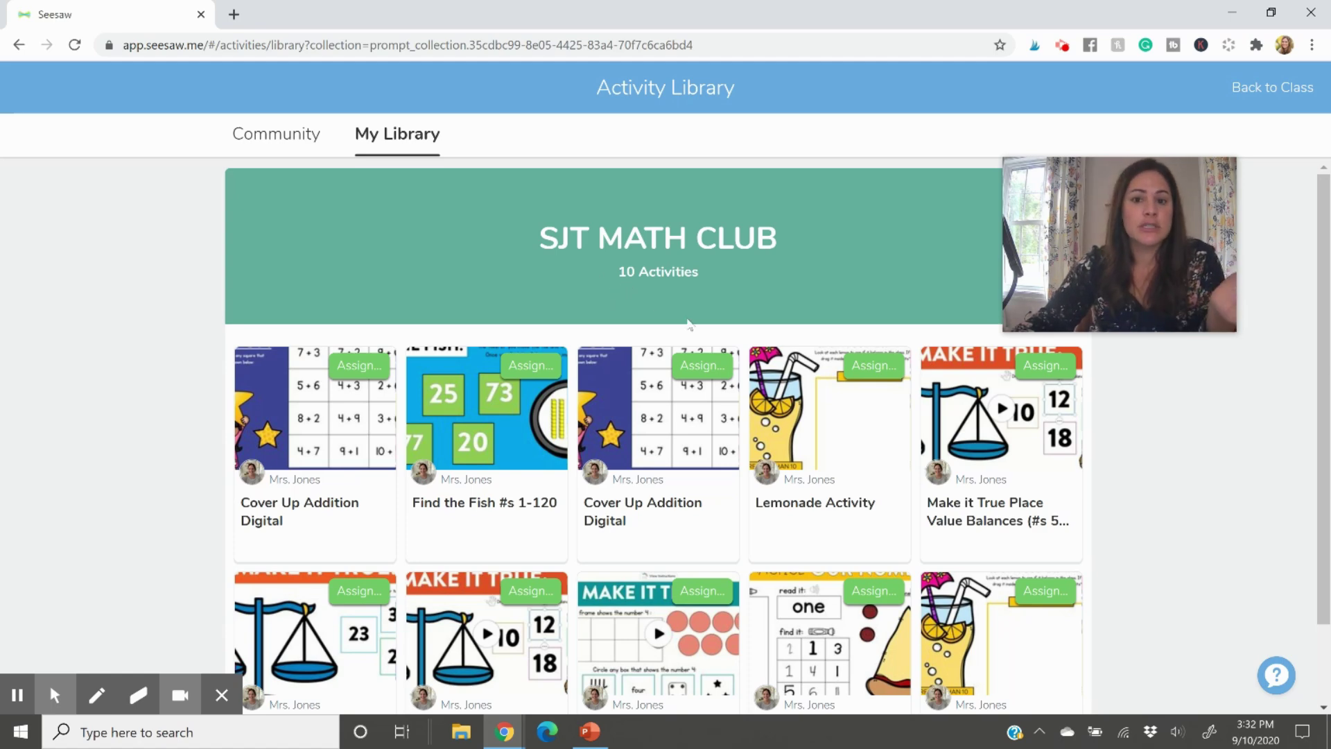
scroll(666, 360, down, 2)
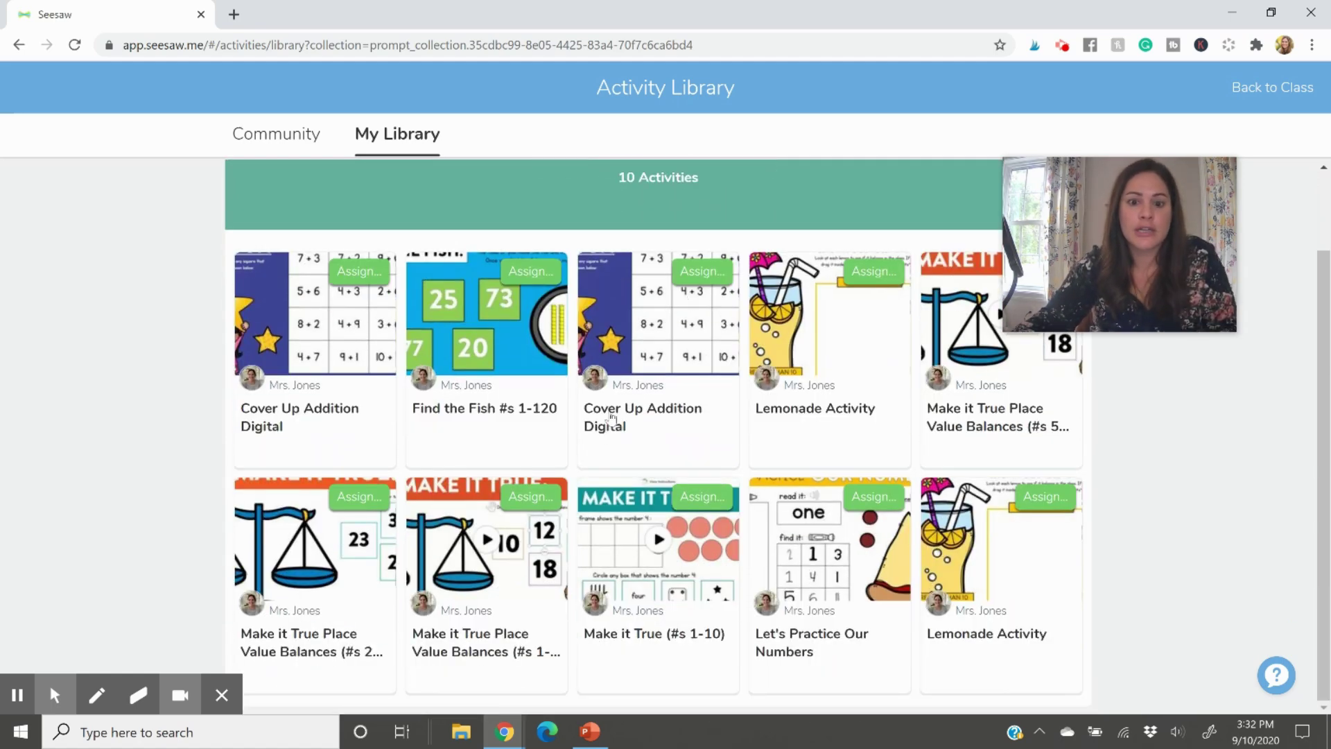
scroll(613, 416, up, 2)
drag(1117, 233, 275, 230)
Step: Change the collection's colour to coral in Edit Collection, then go back to My Library
click(1068, 313)
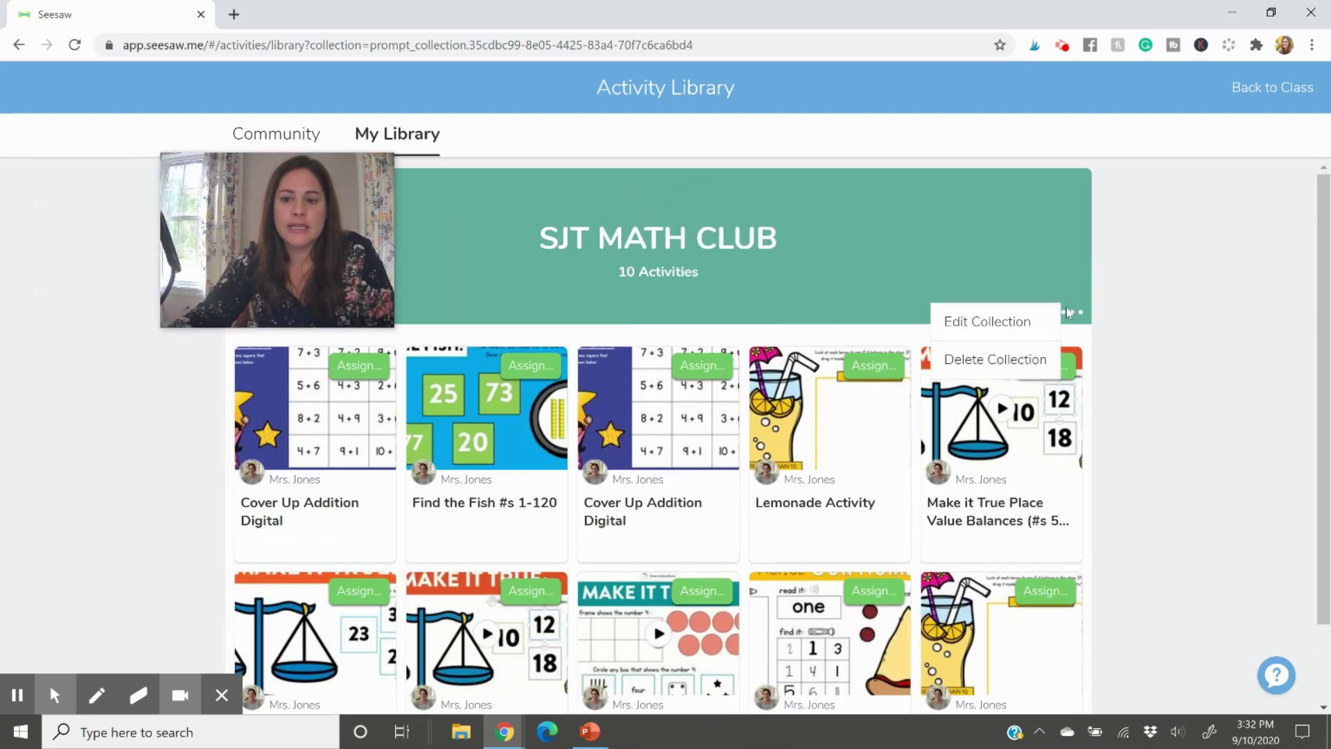
click(1023, 322)
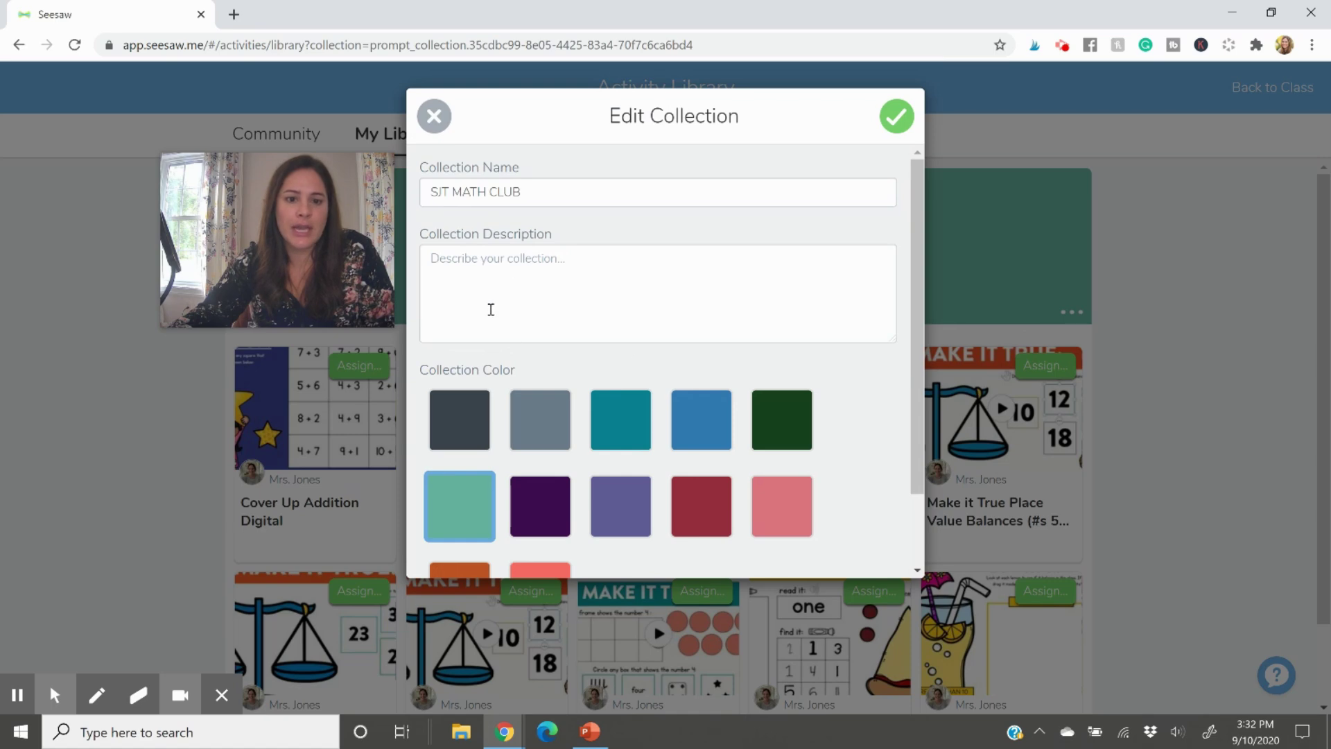
scroll(531, 347, down, 3)
click(538, 505)
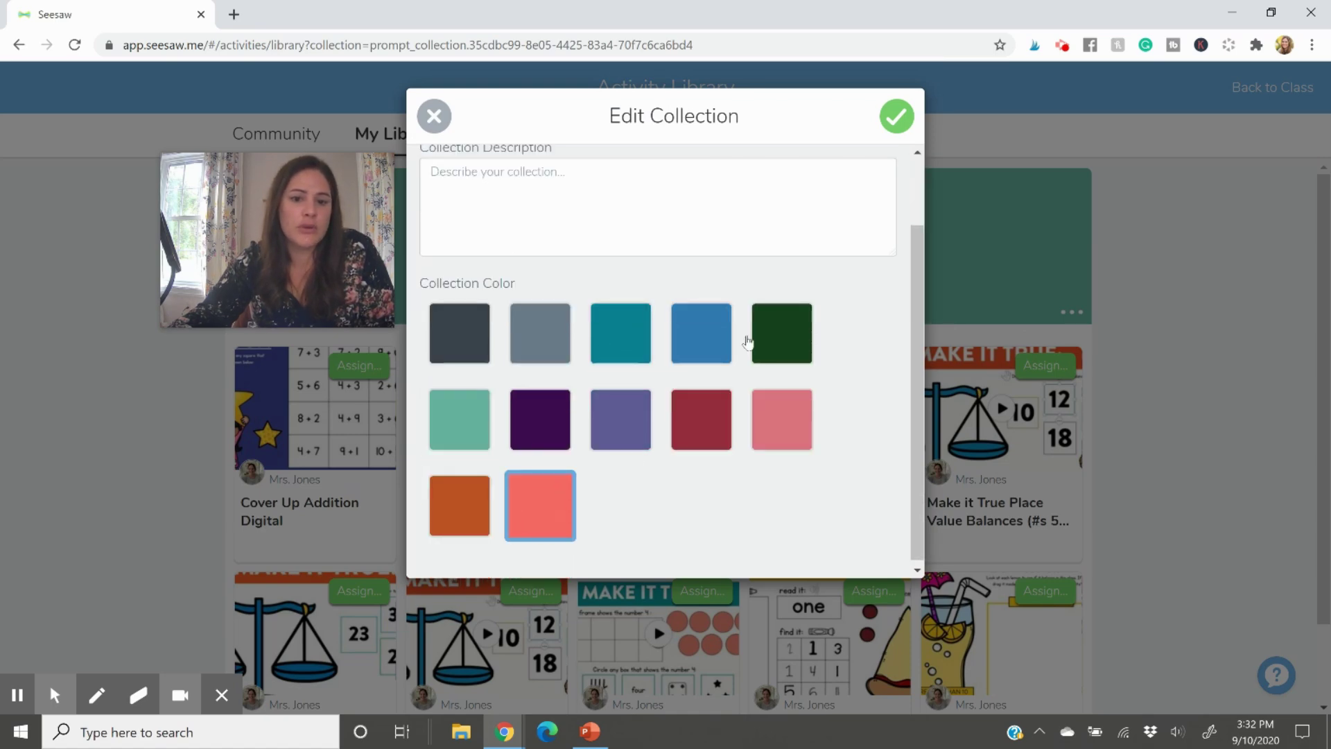
click(895, 119)
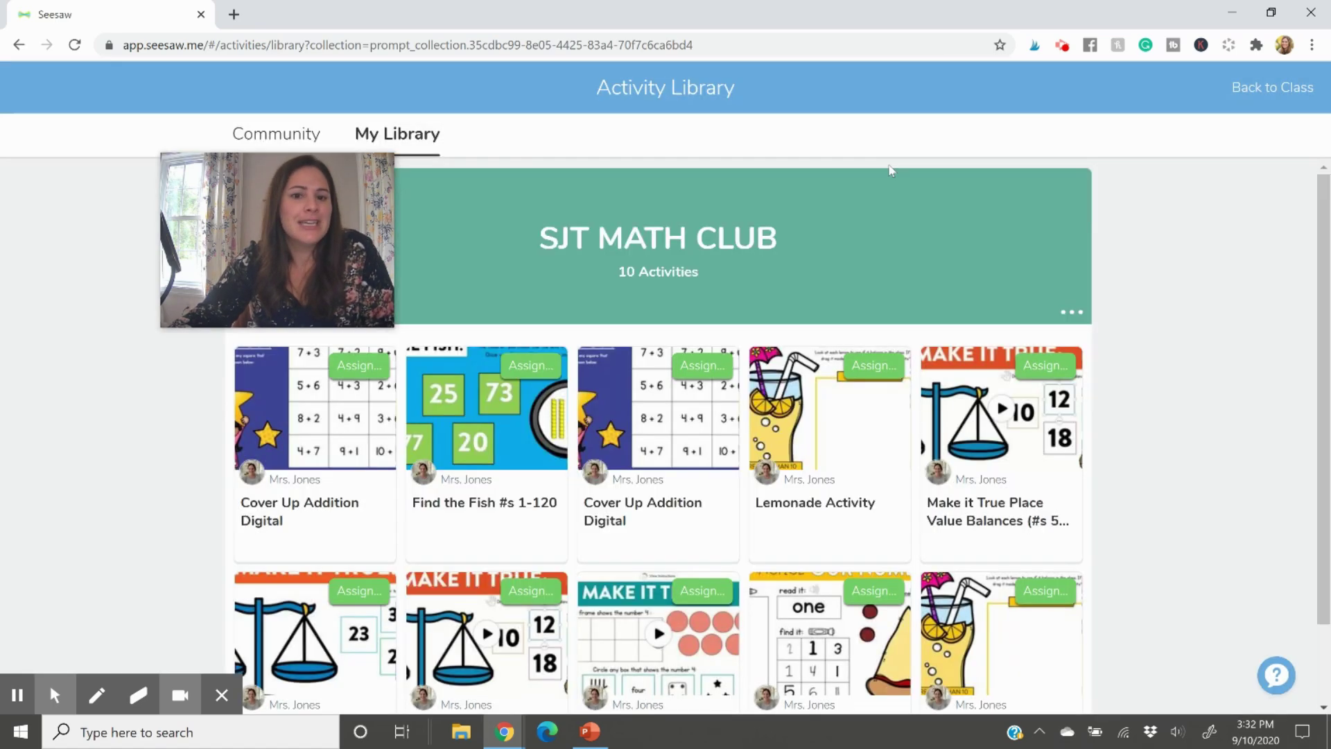
drag(377, 255, 261, 251)
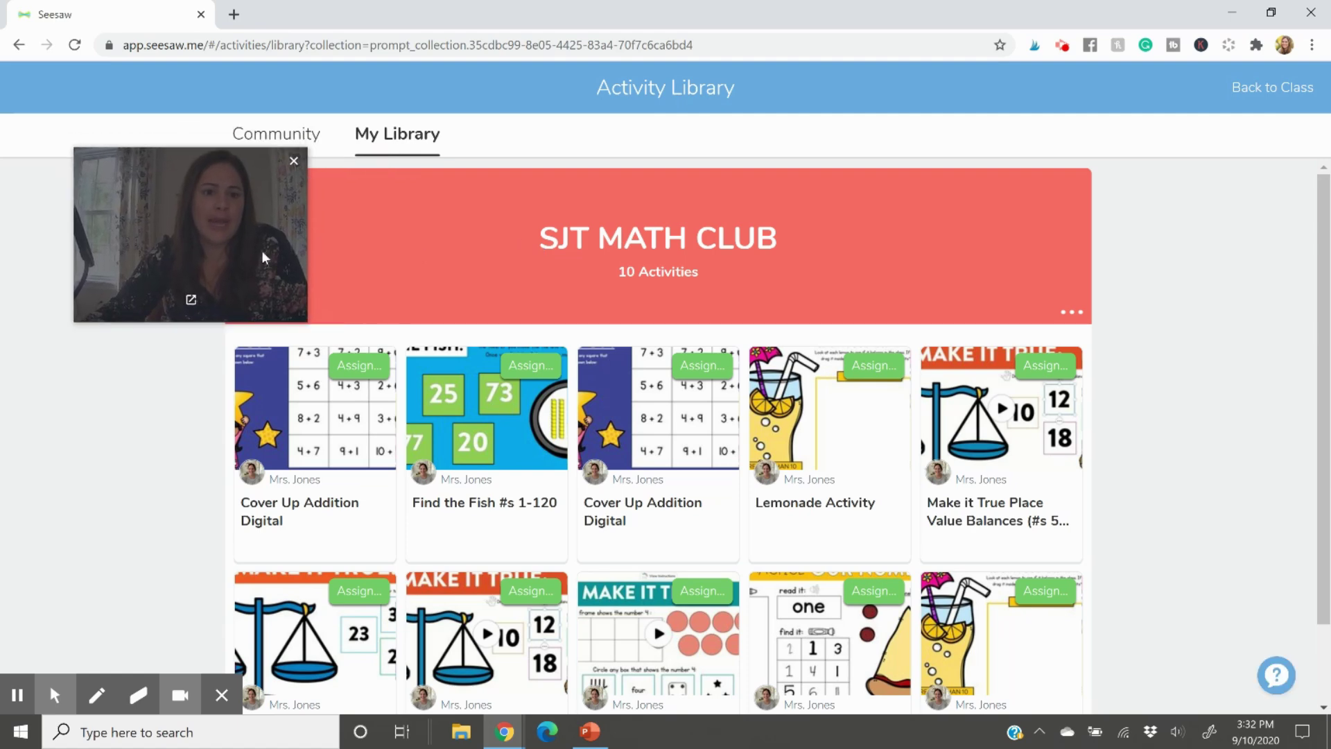
click(406, 131)
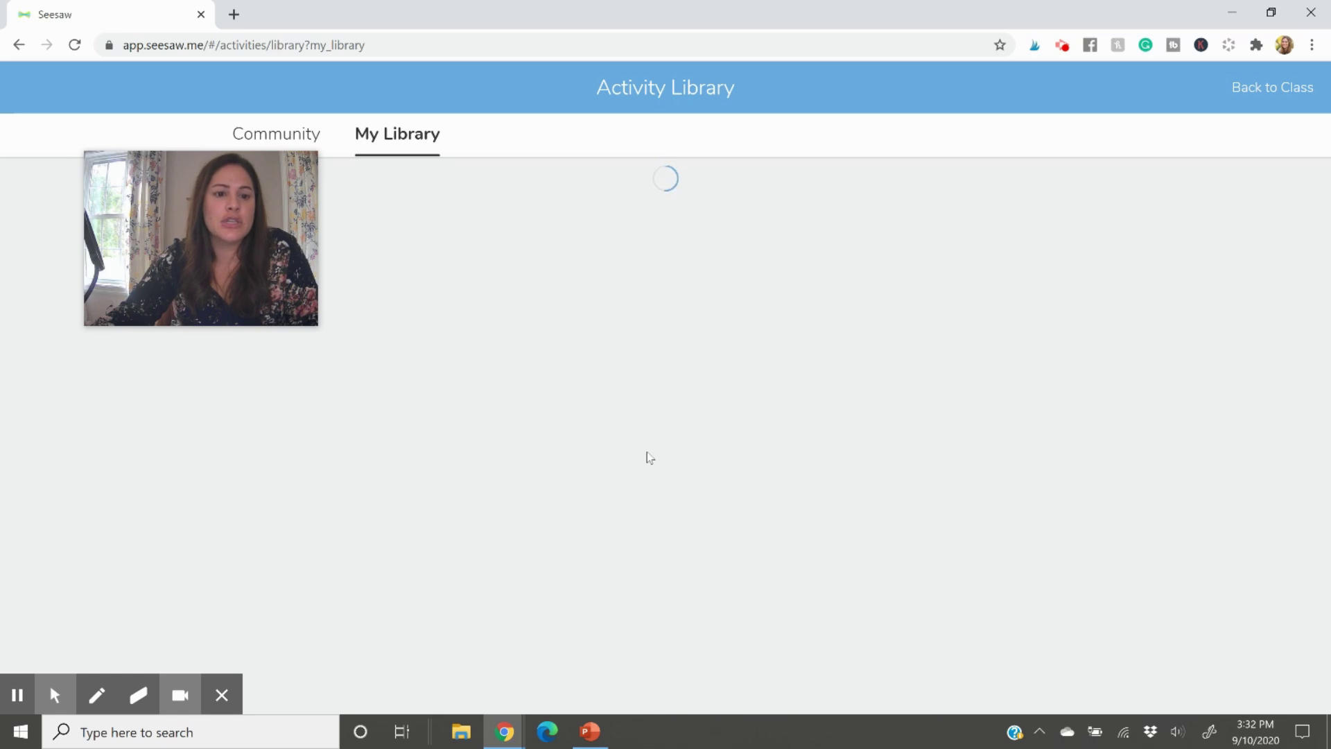
Step: File Color Number into SJT MATH CLUB and view the collection, now 11 activities
scroll(662, 425, down, 3)
scroll(624, 527, up, 1)
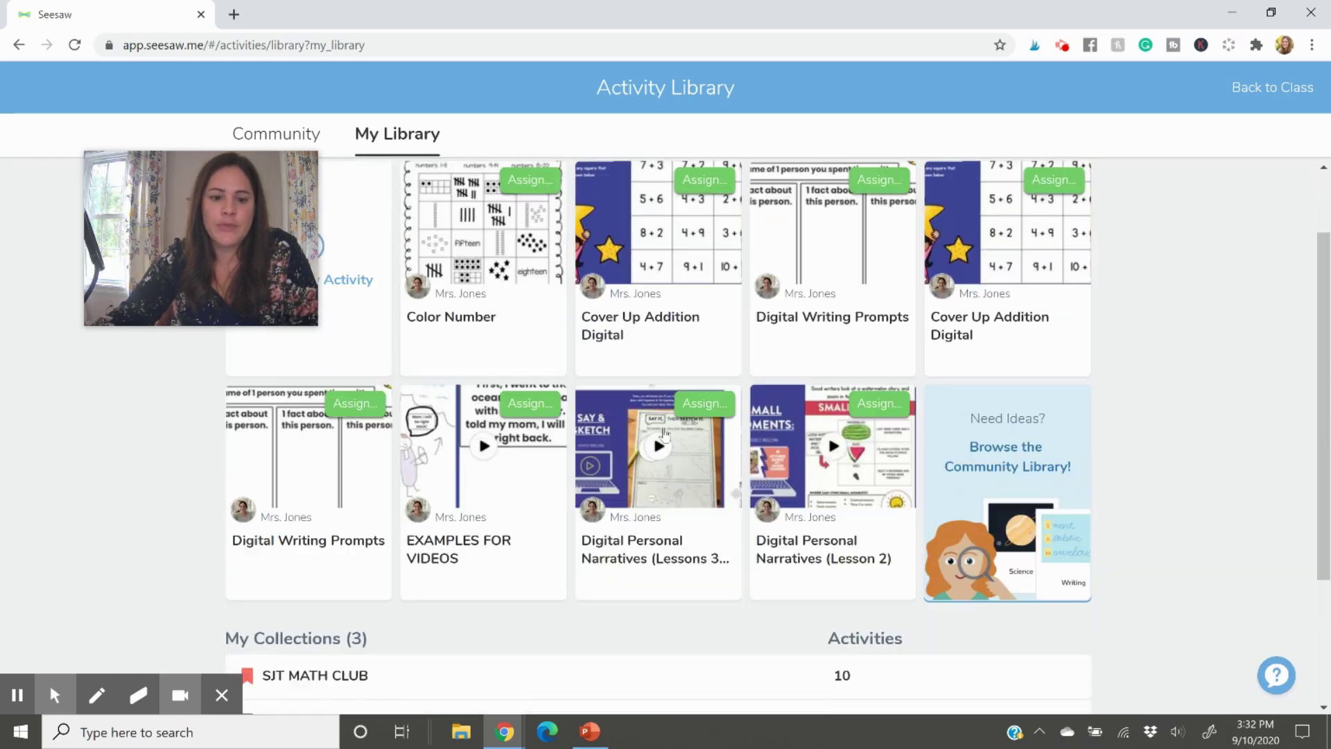
scroll(573, 574, down, 2)
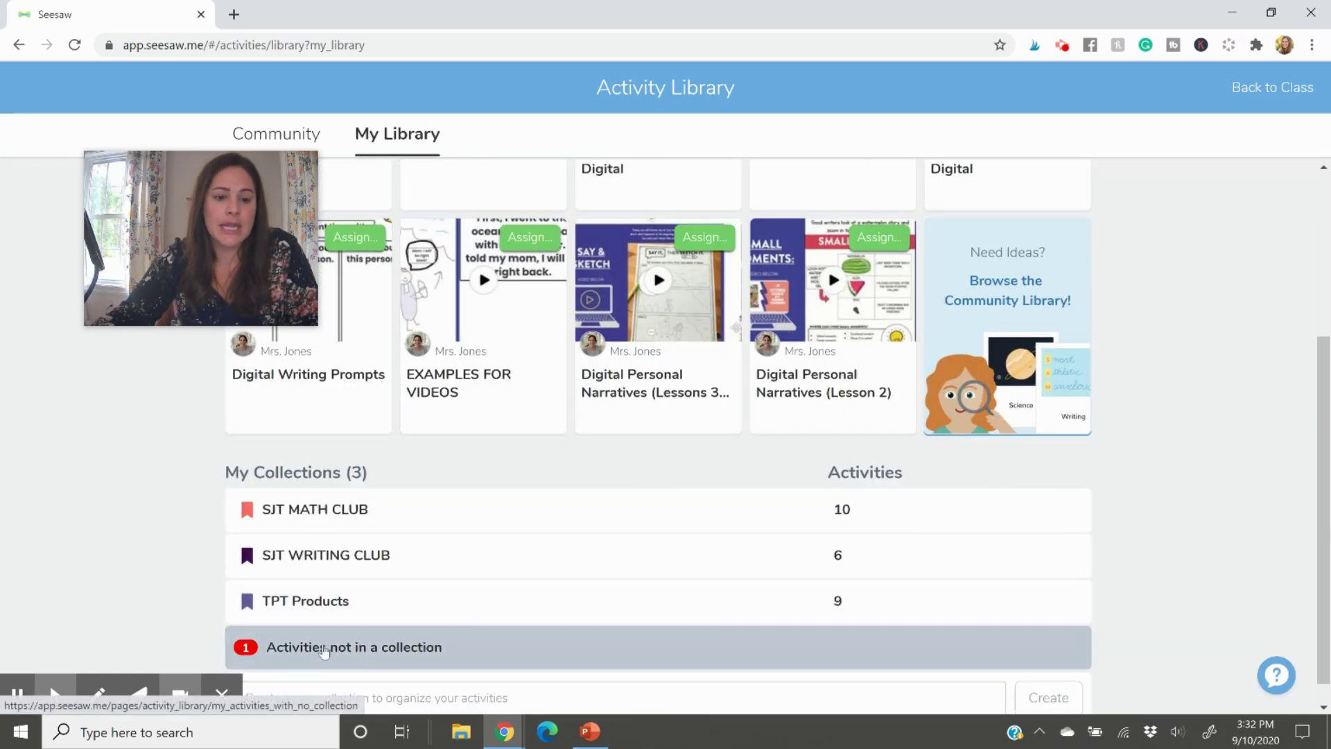
click(302, 651)
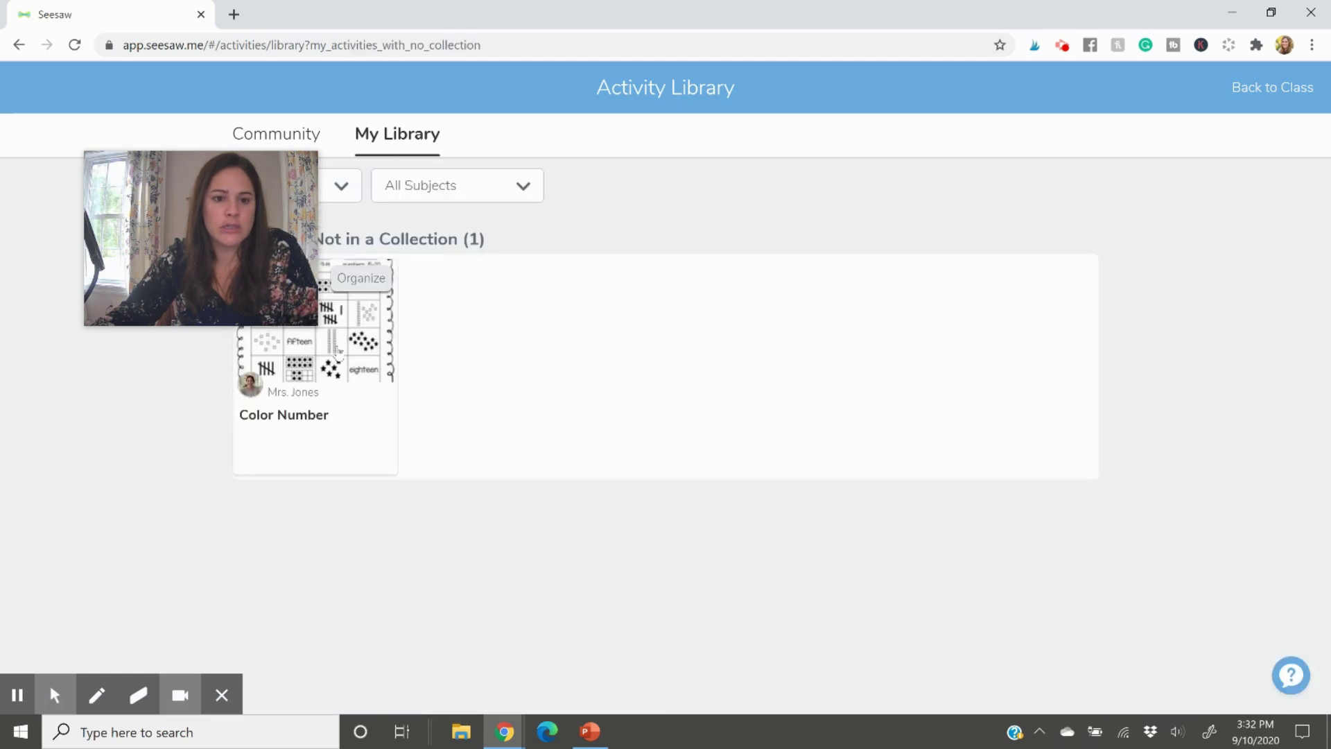
drag(234, 286, 1004, 296)
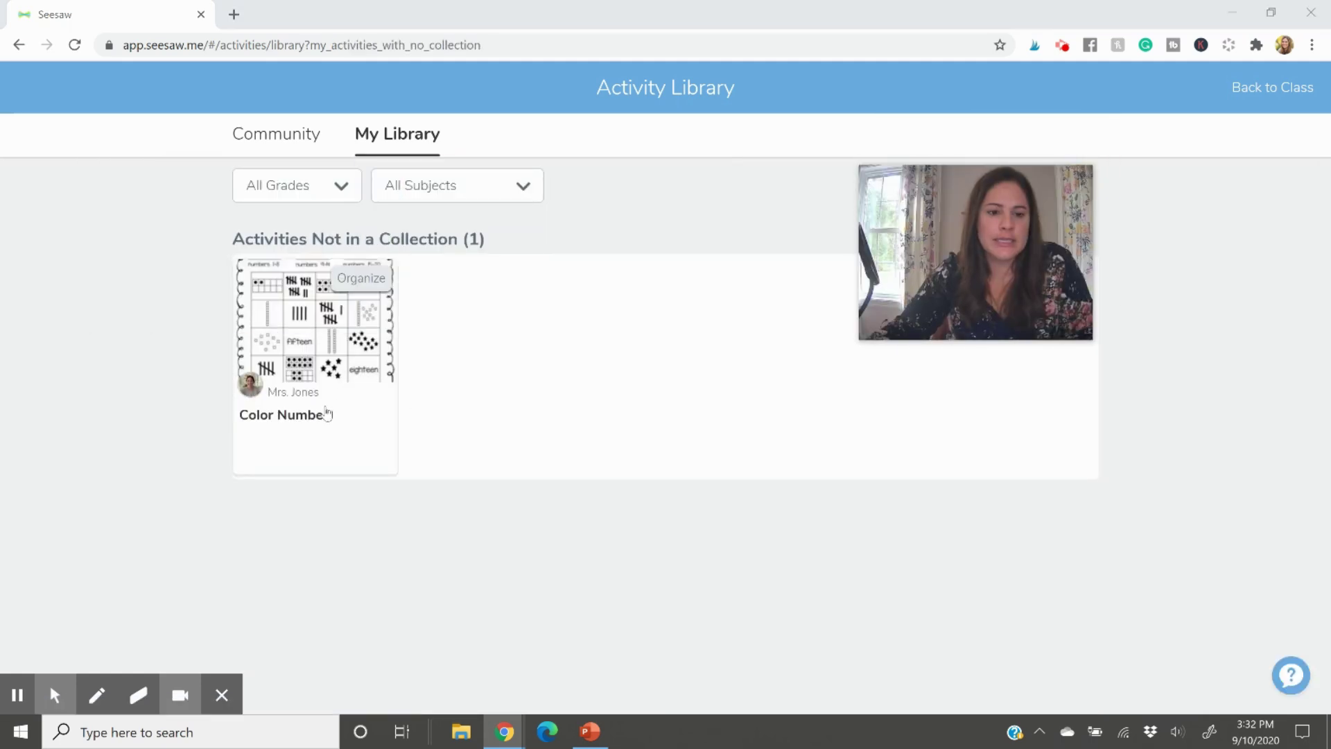
click(361, 281)
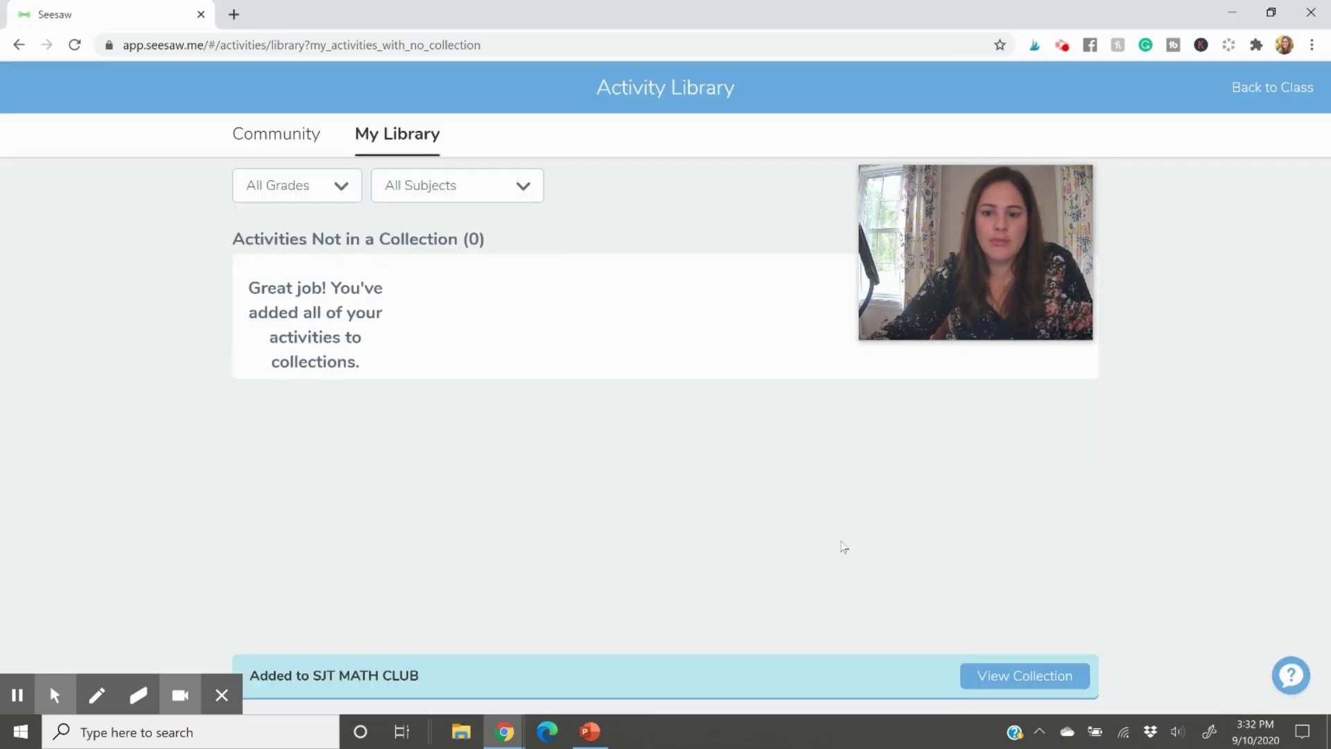
click(1042, 685)
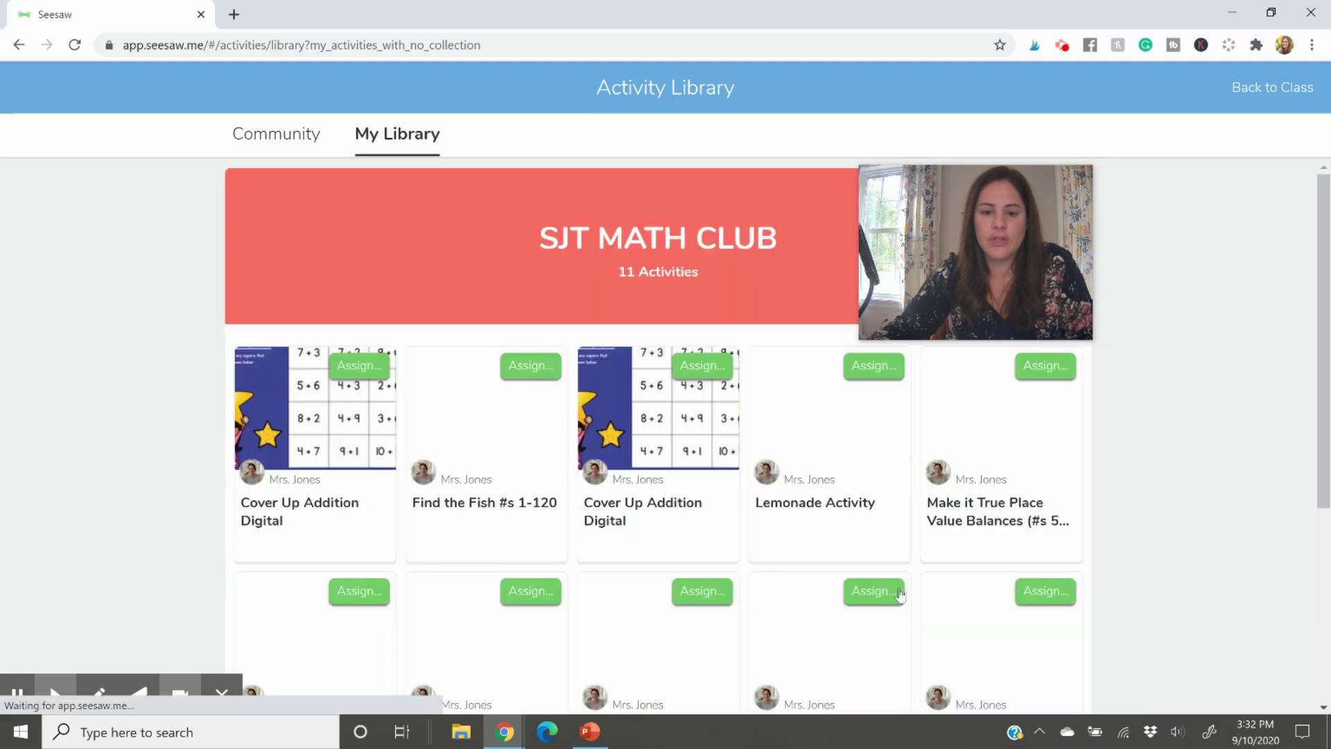
scroll(590, 463, down, 4)
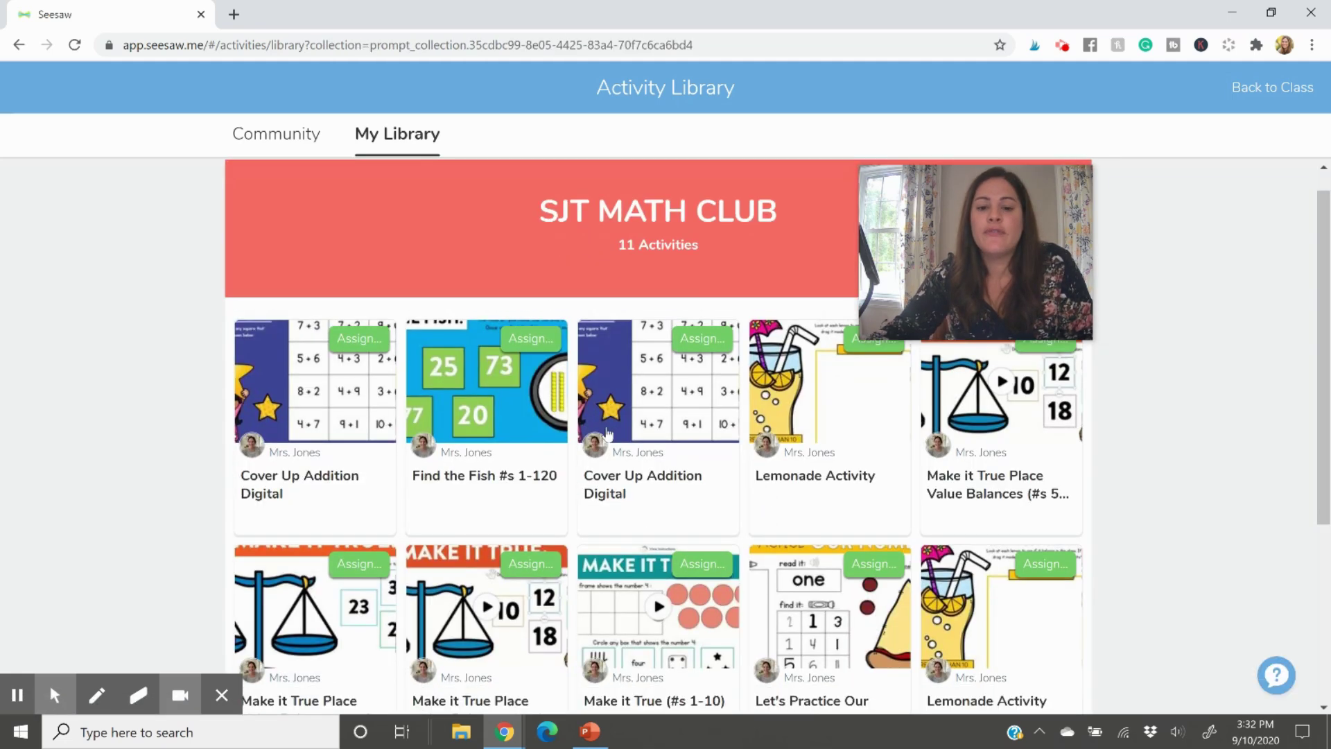
scroll(679, 340, up, 2)
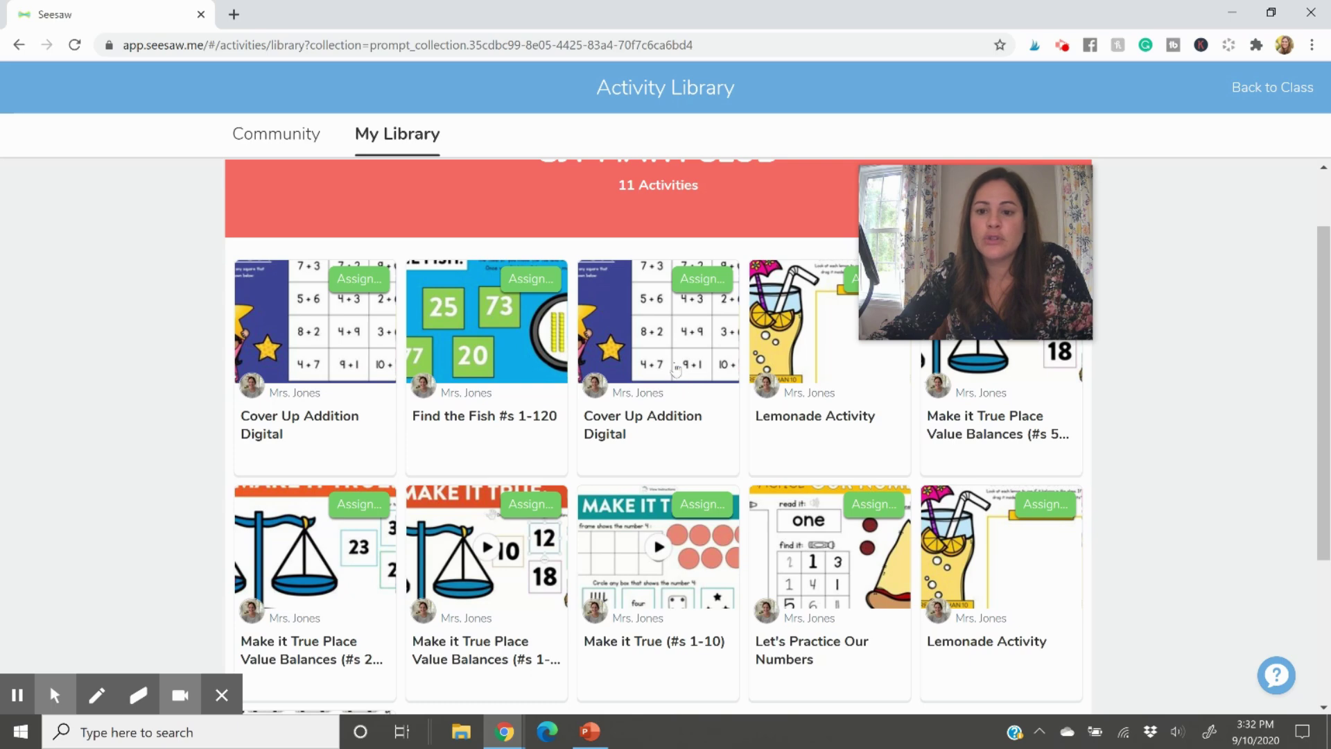
Step: Open the Cover Up Addition Digital activity, then return to My Library
click(676, 369)
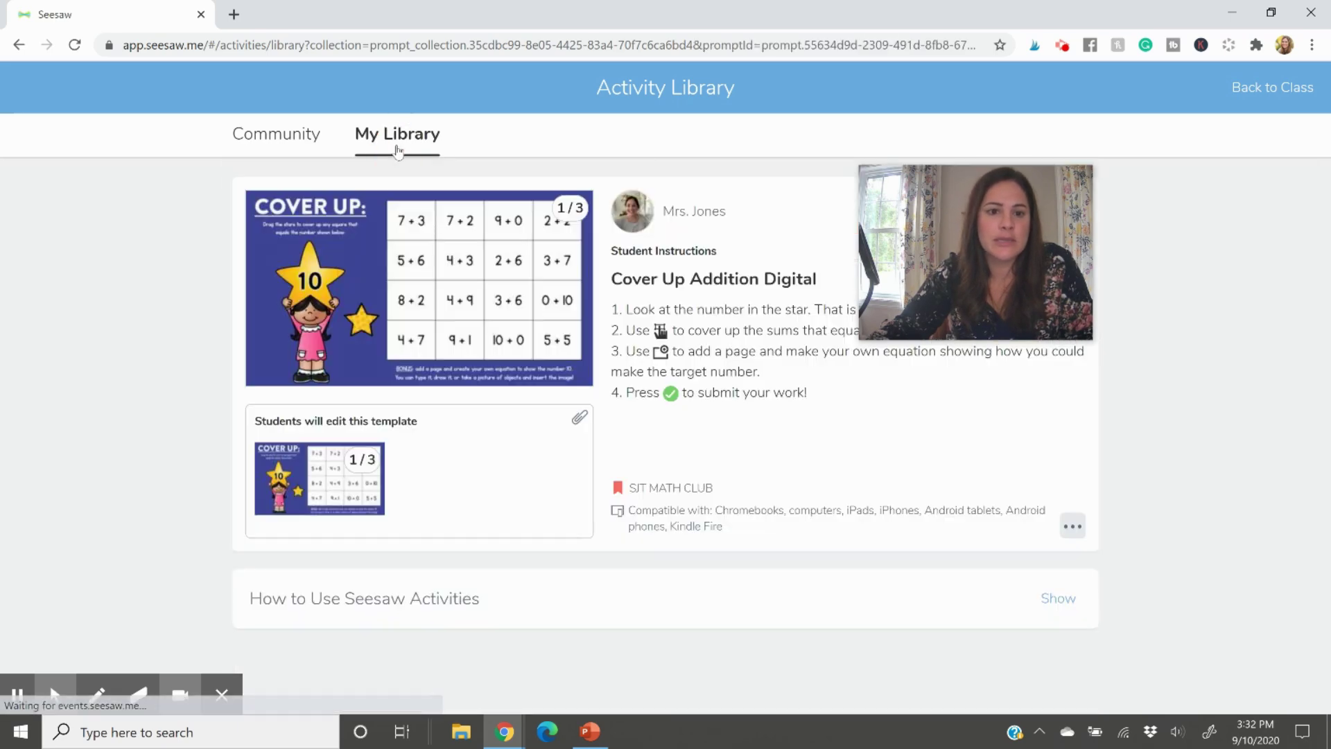
click(392, 136)
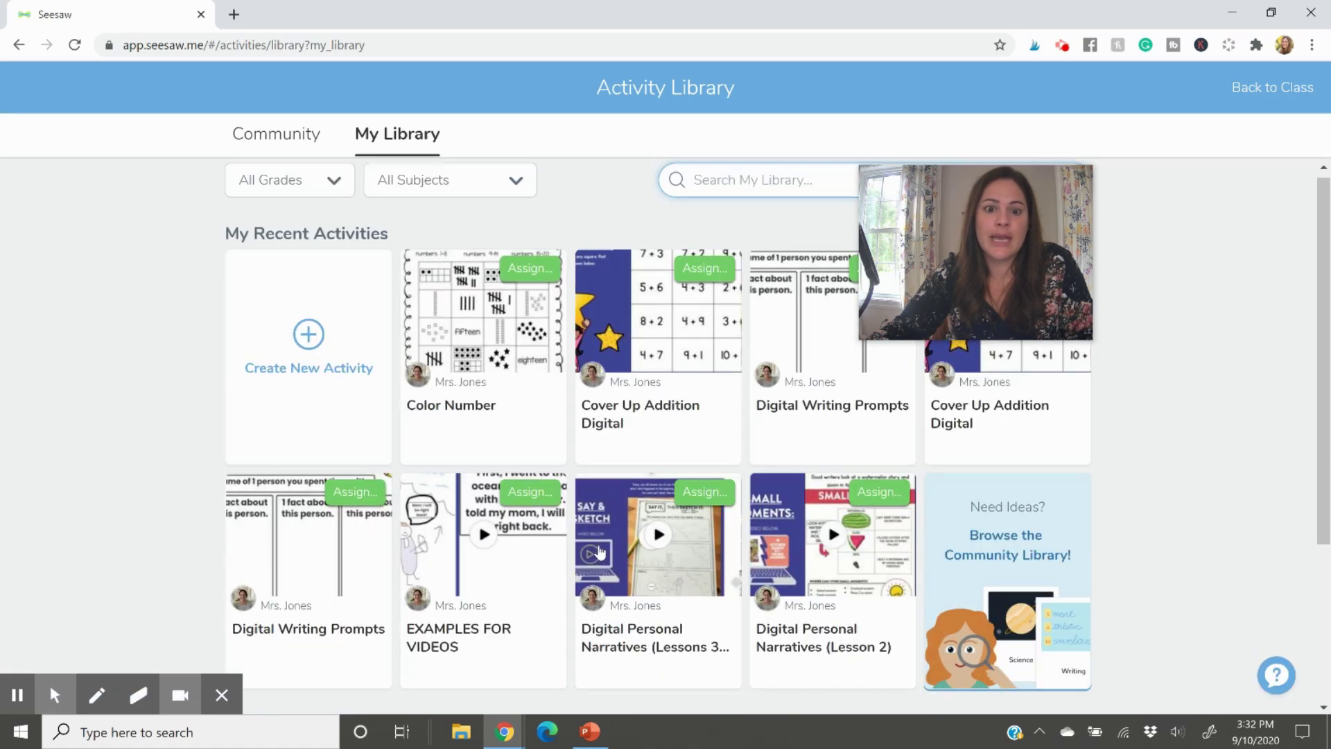
scroll(456, 665, down, 3)
scroll(607, 388, up, 1)
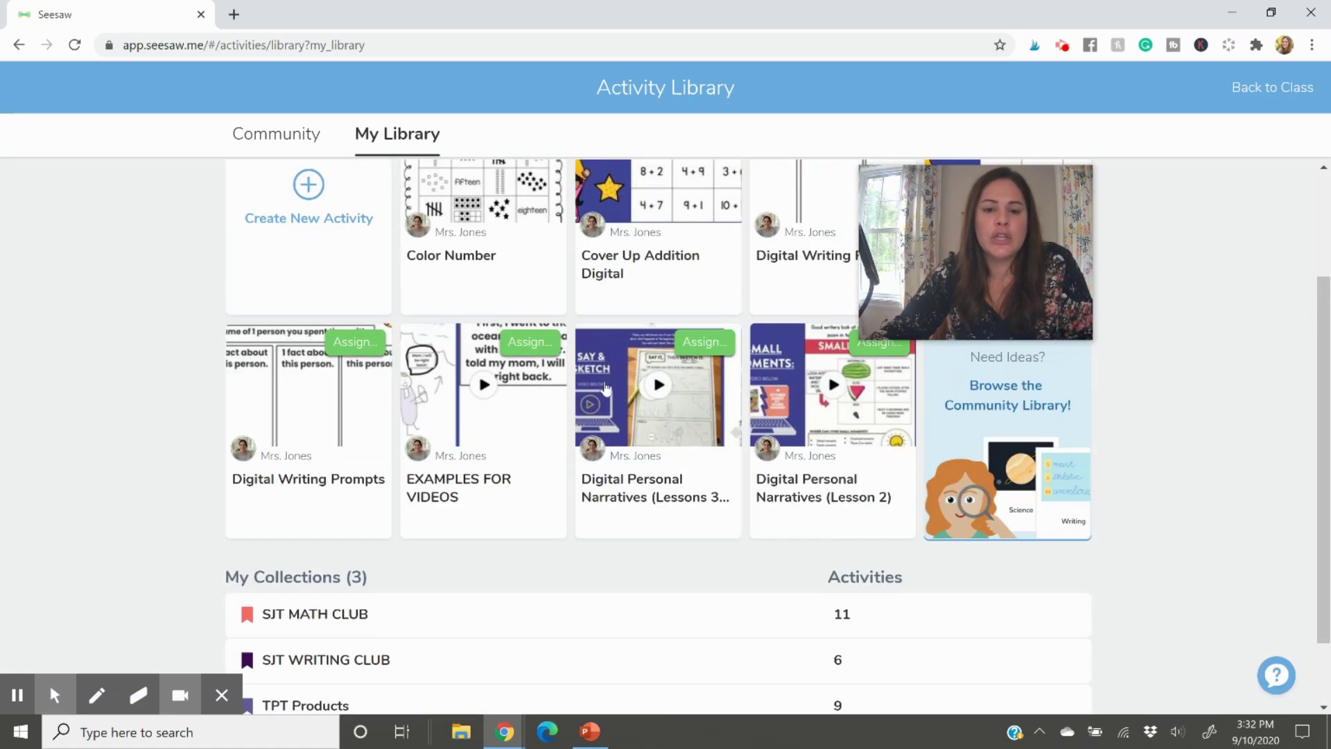
Step: Check that EXAMPLES FOR VIDEOS is filed only in SJT WRITING CLUB, then return to My Library
click(500, 438)
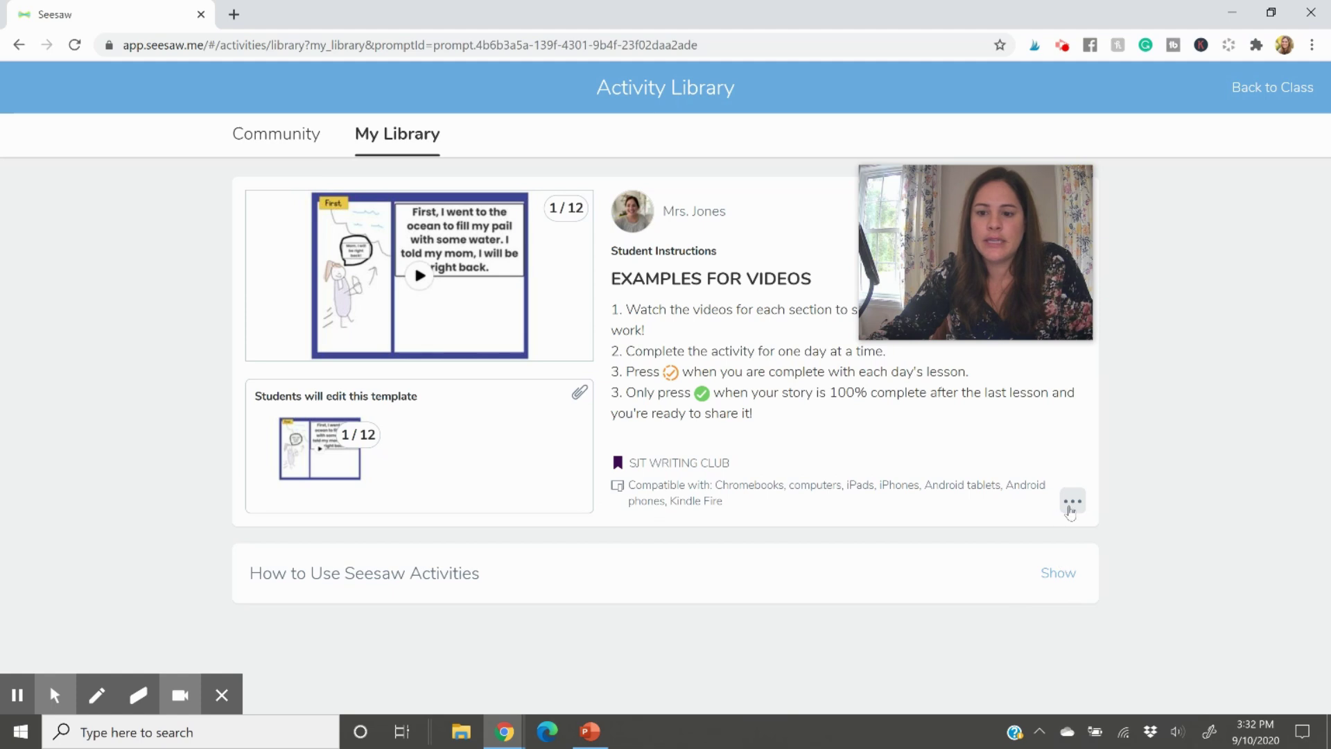
click(1074, 504)
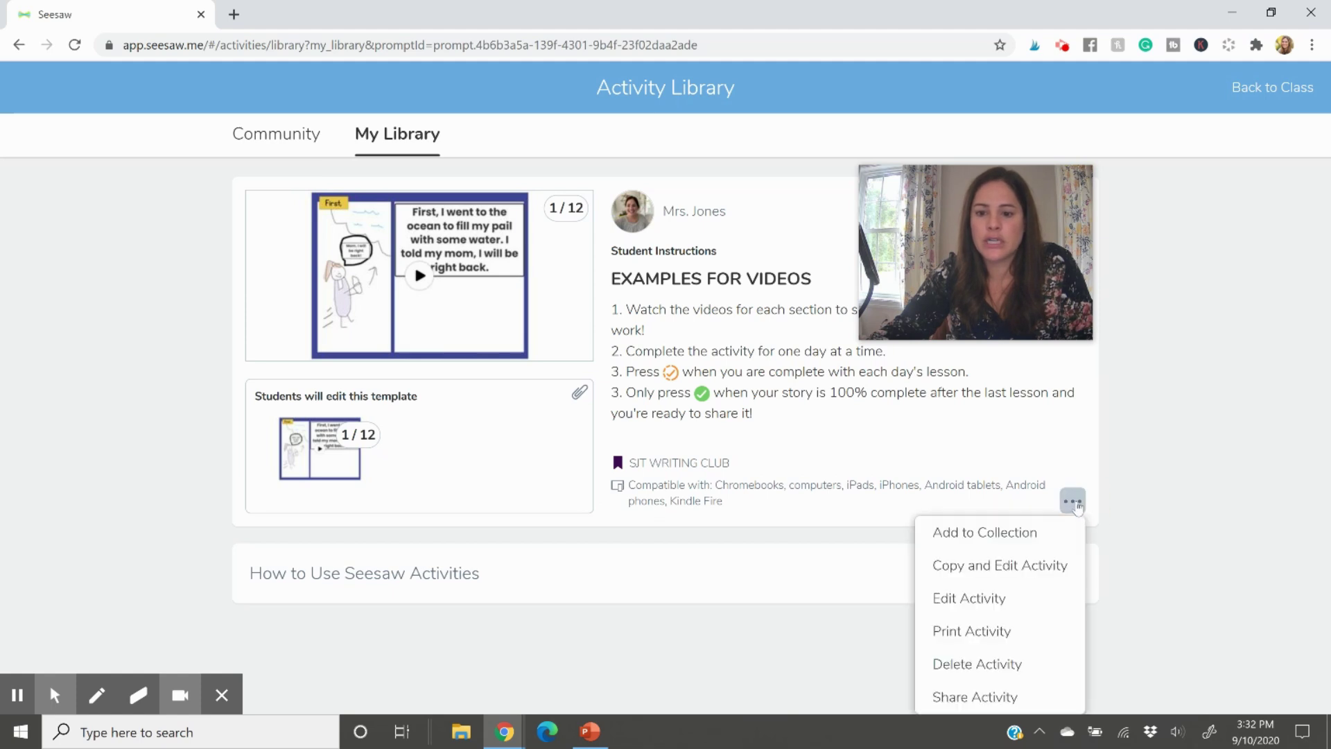
click(1002, 537)
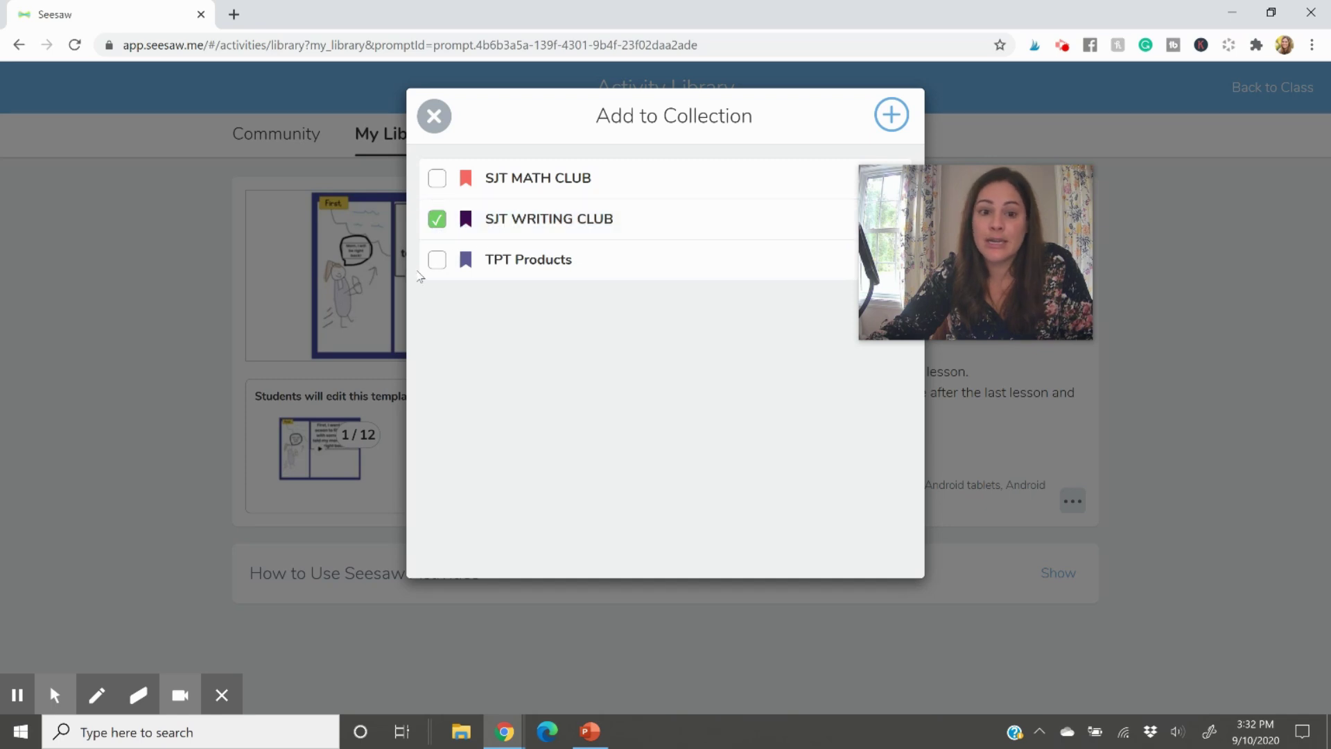
click(434, 117)
click(396, 147)
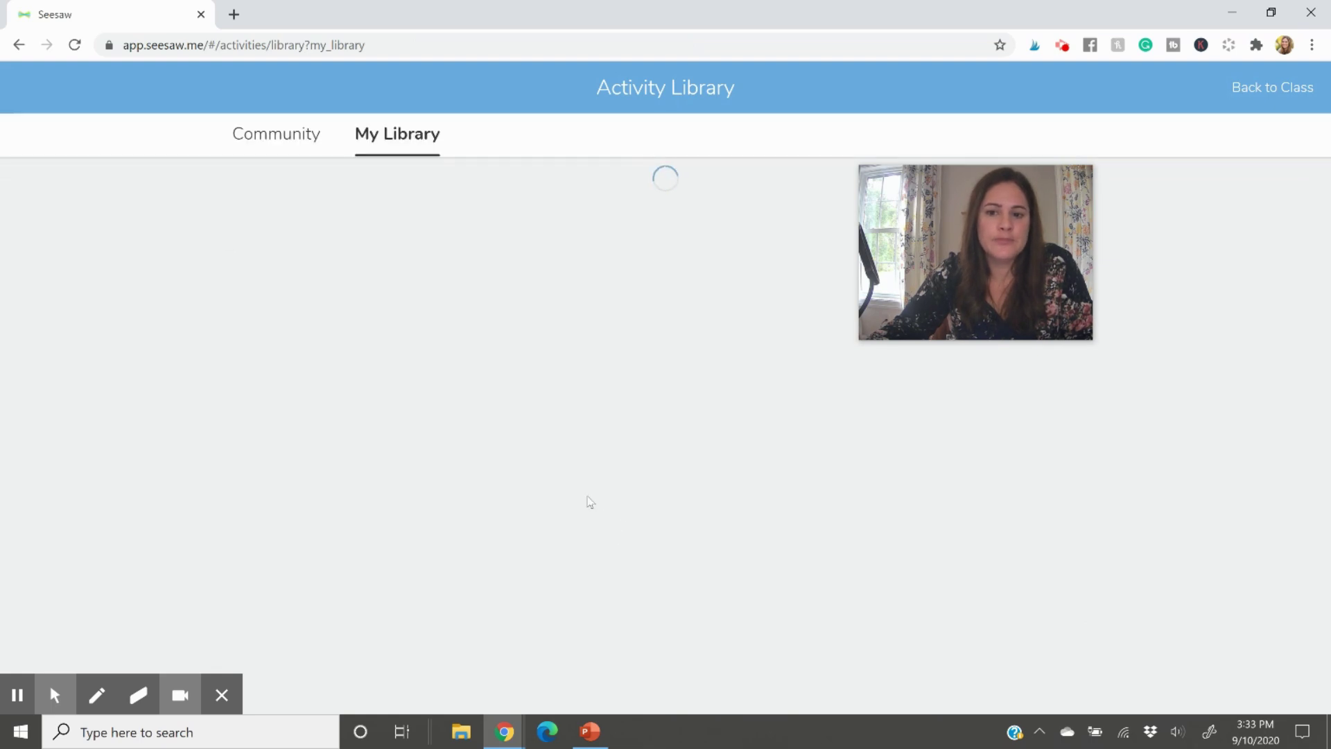
Step: Create an empty collection named 'New Collection', bringing My Collections to four
scroll(589, 510, down, 3)
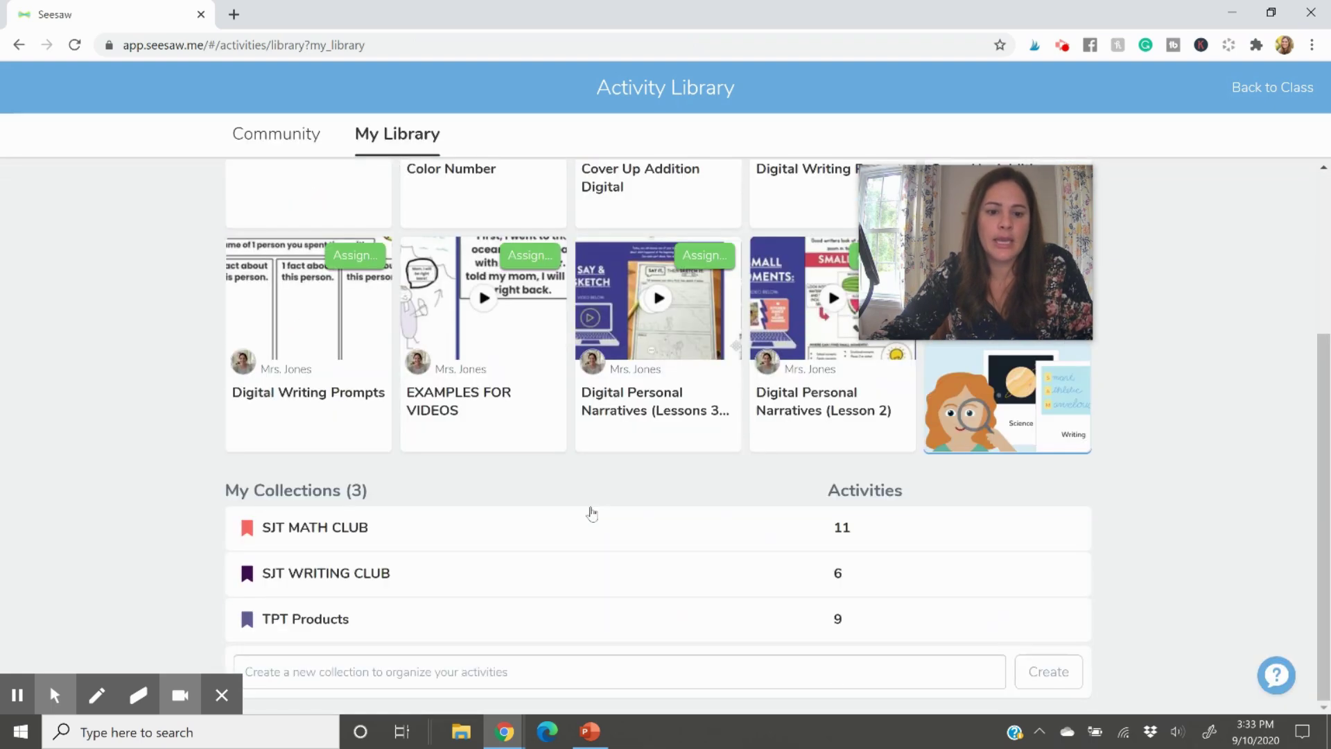
click(413, 674)
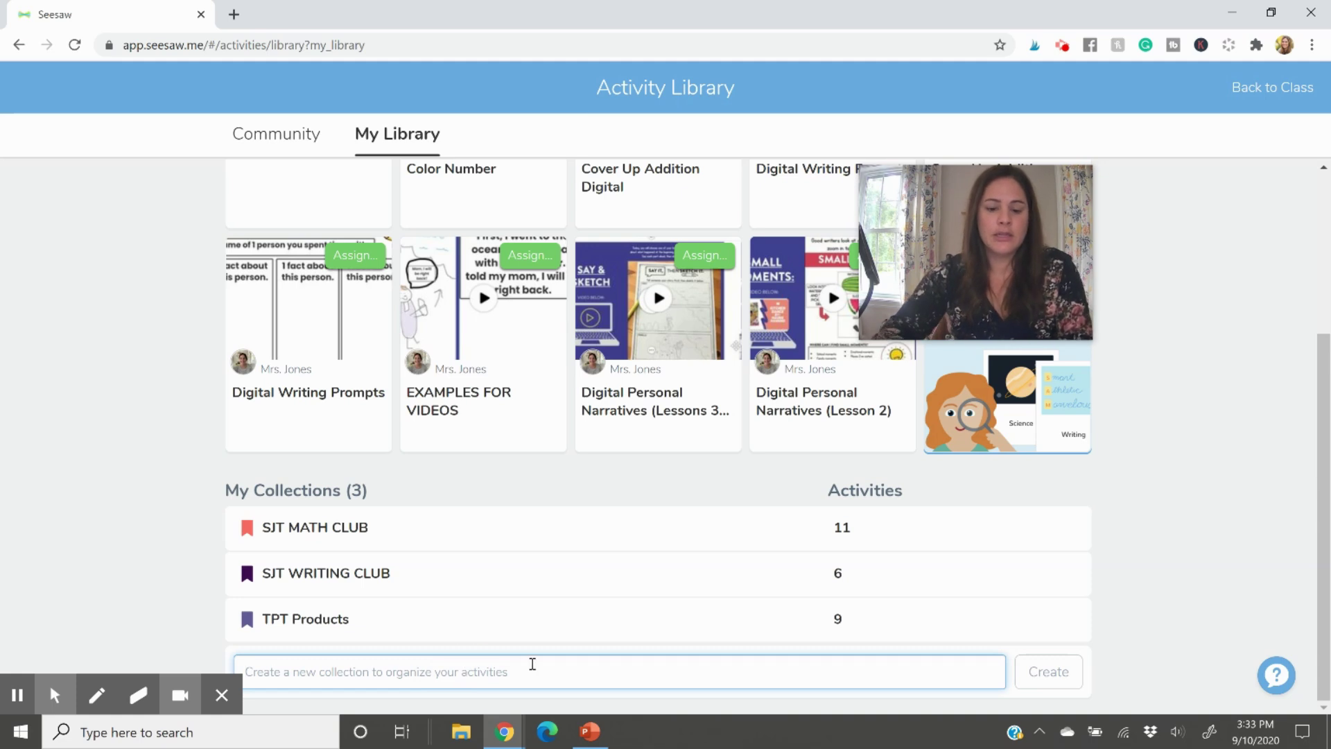
text(New Collection)
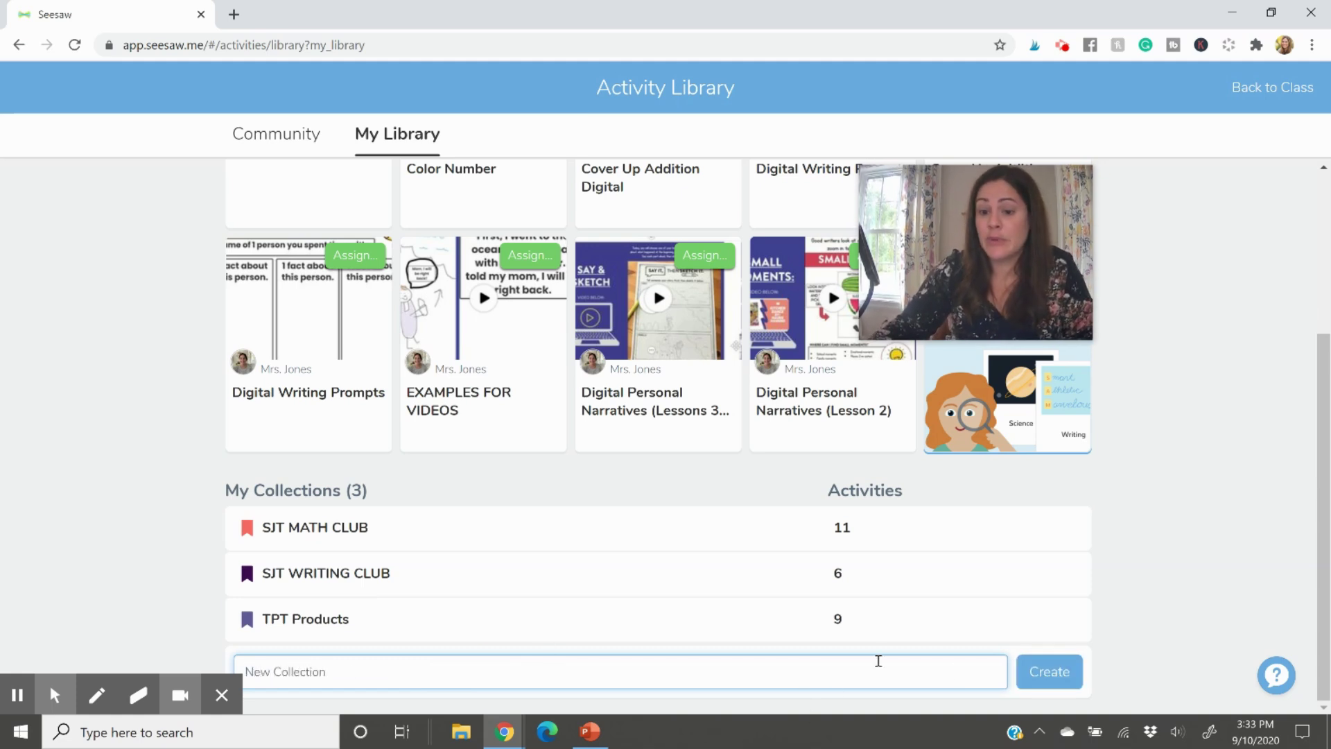
click(1043, 687)
scroll(416, 651, down, 1)
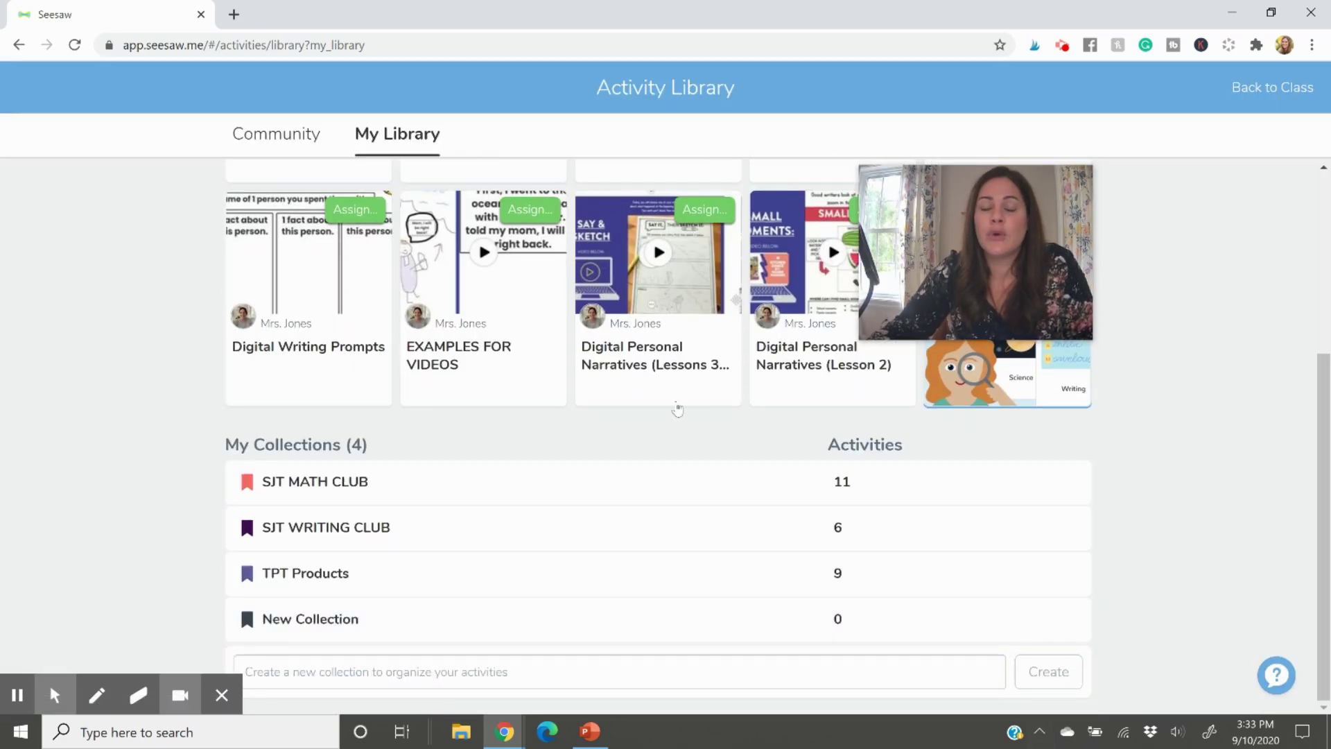
scroll(678, 410, up, 3)
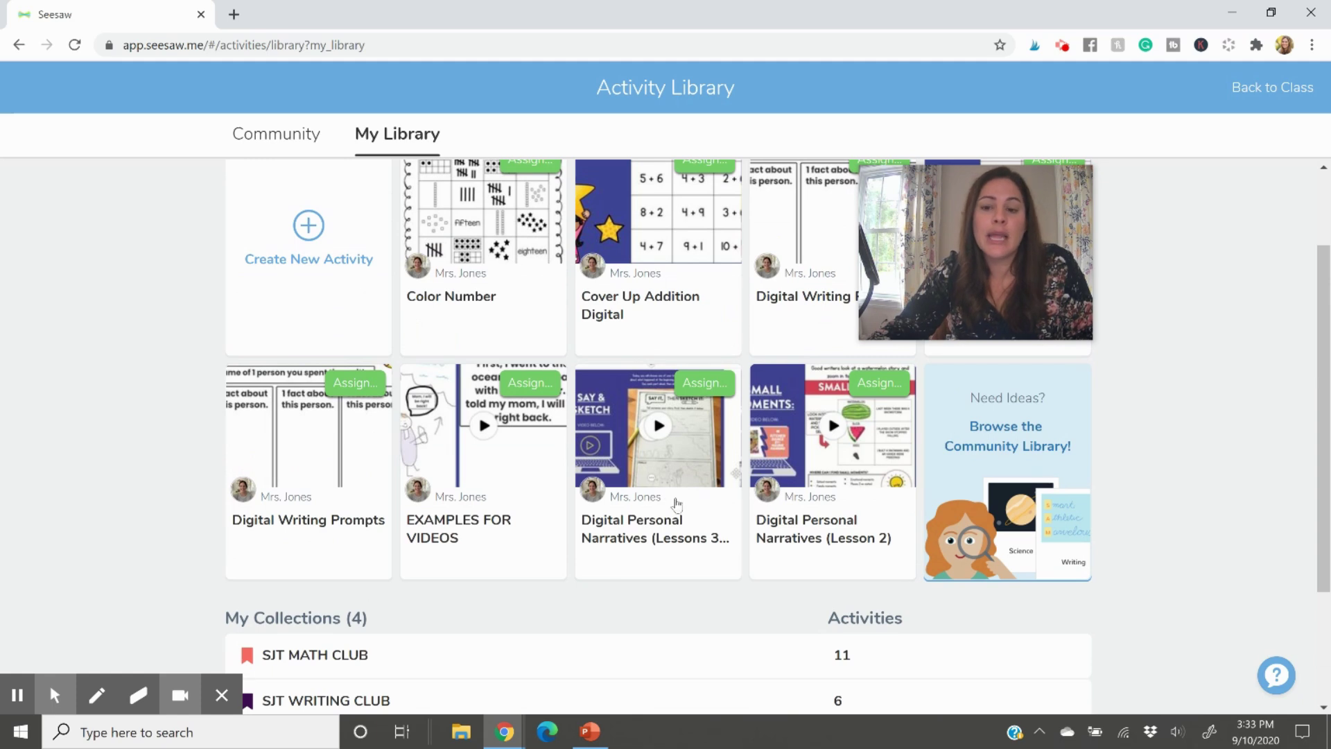
scroll(677, 504, down, 3)
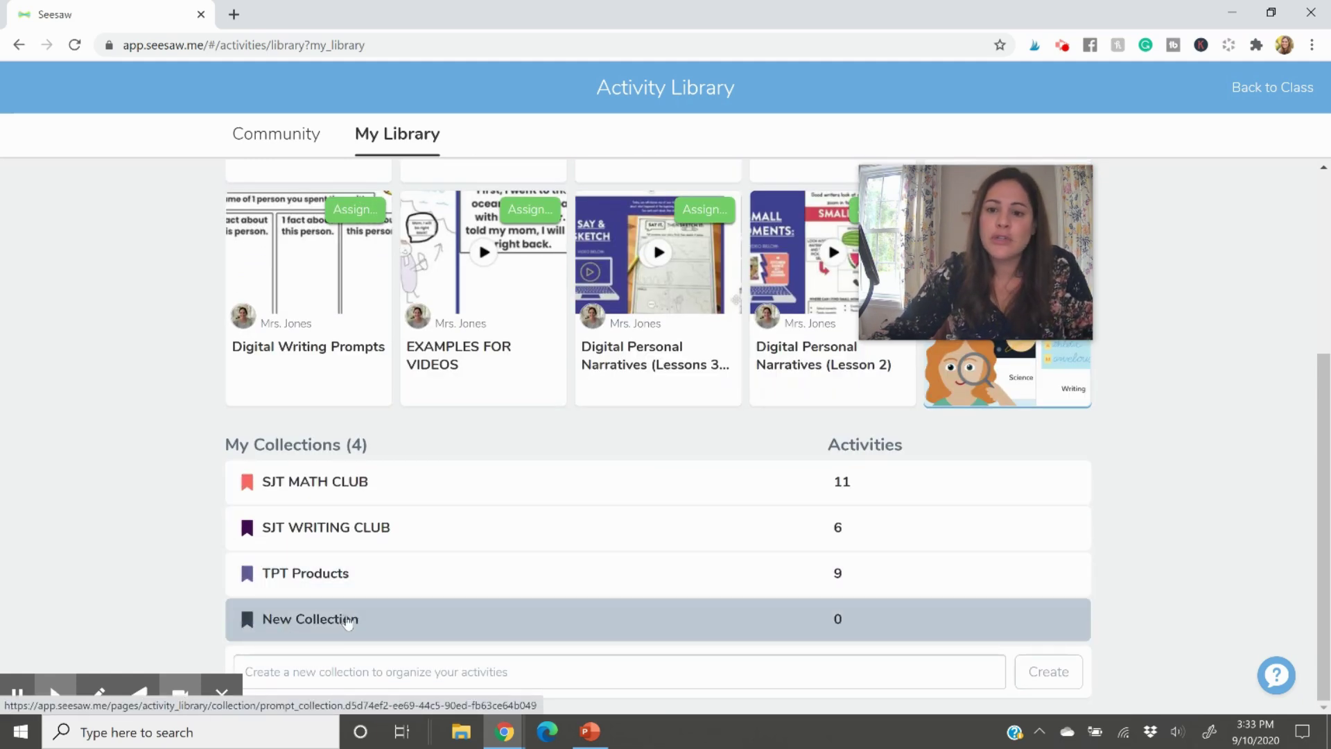
scroll(588, 585, up, 5)
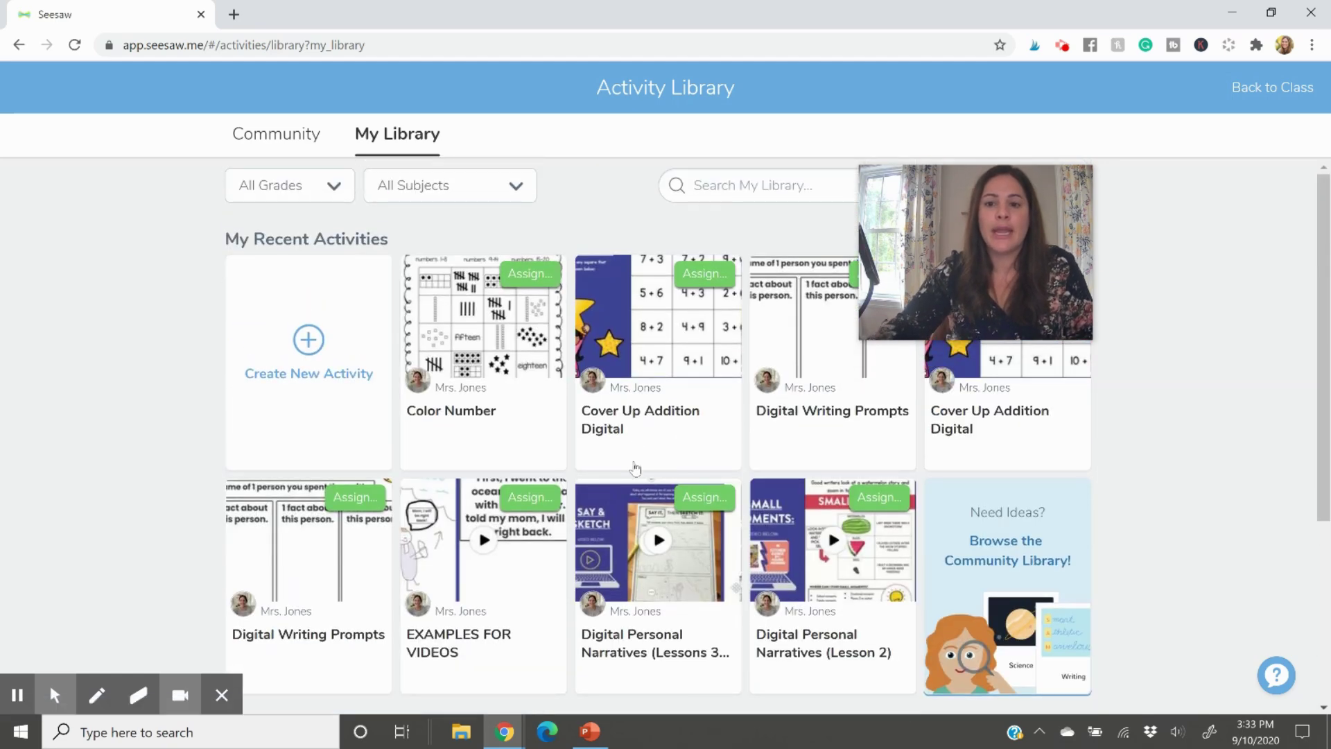